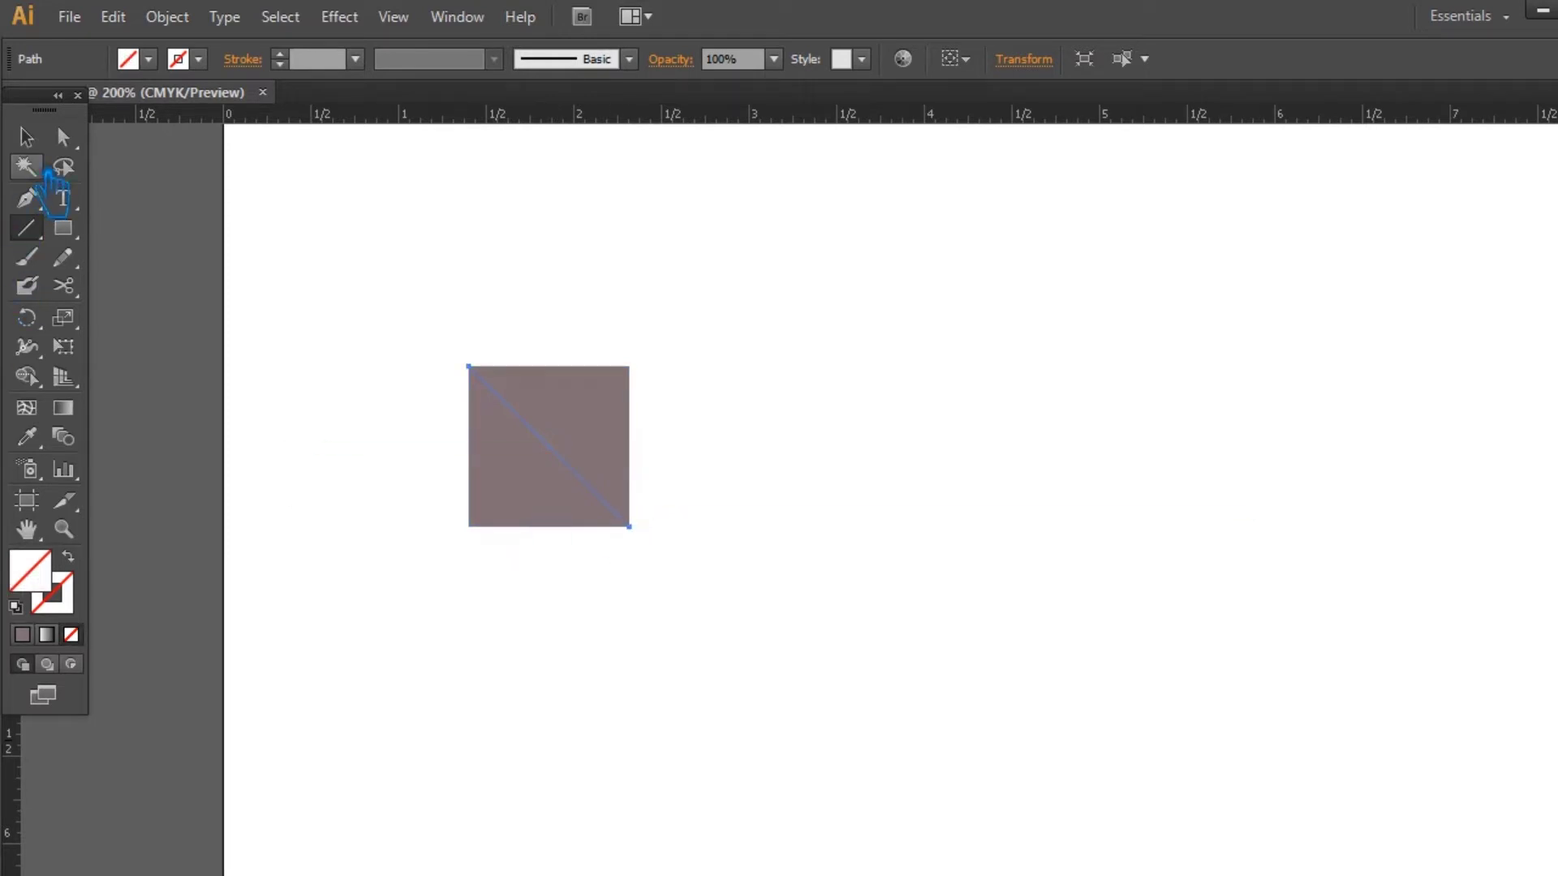
Inspect at high magnification how the diagonal line meets the square's upper-left corner.
{"action": "key", "text": "ctrl+plus"}
{"action": "key", "text": "ctrl+plus"}
{"action": "key", "text": "ctrl+plus"}
{"action": "key", "text": "ctrl+plus"}
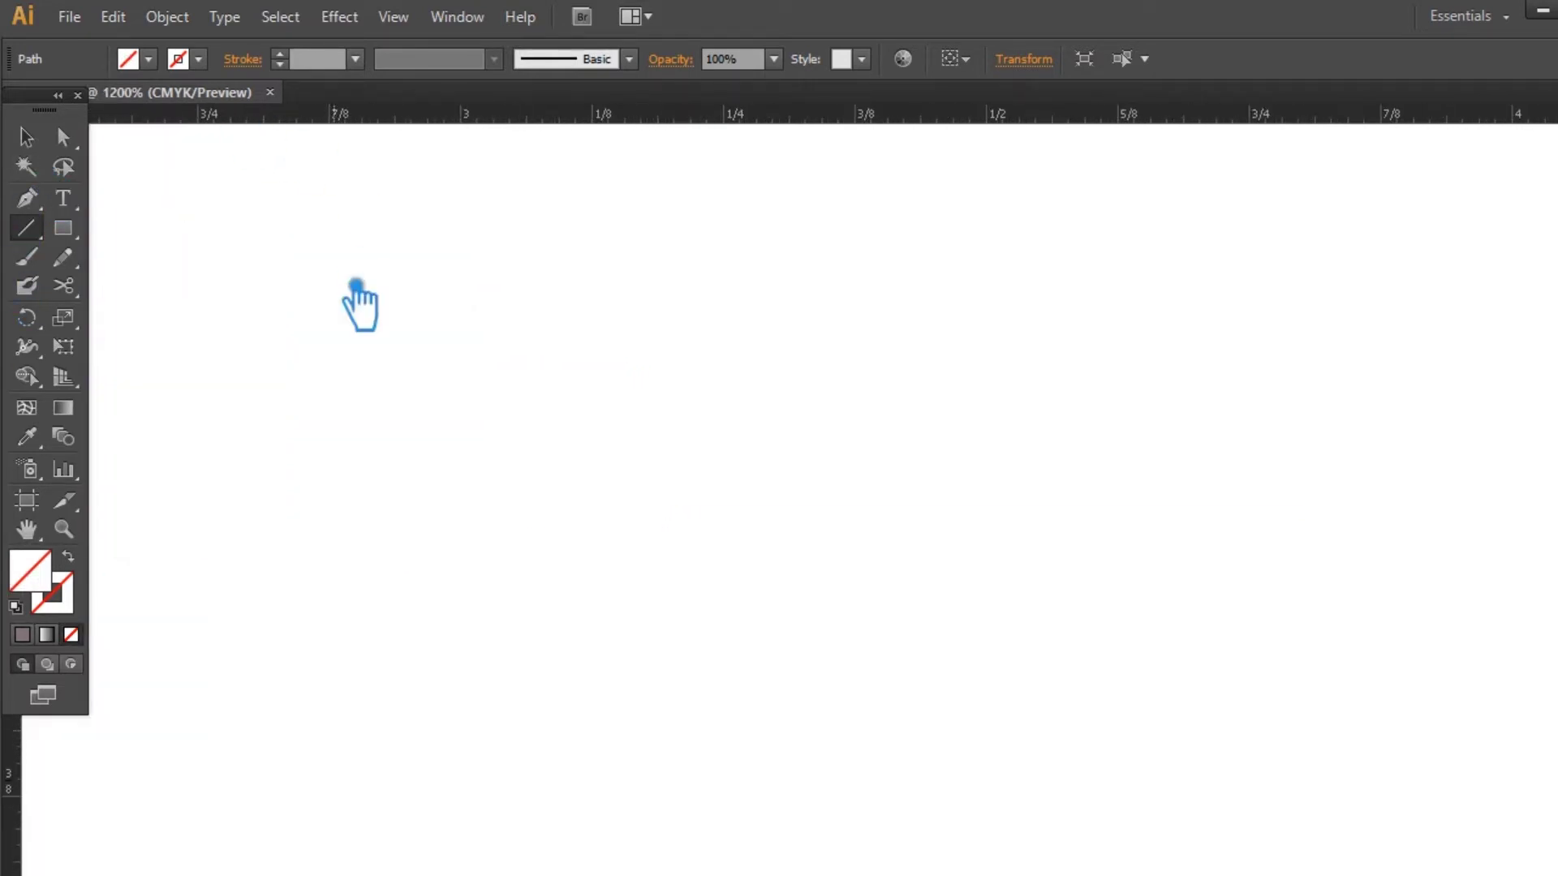
{"action": "left_click_drag", "start_coordinate": [354, 260], "coordinate": [1083, 705]}
{"action": "left_click_drag", "start_coordinate": [185, 133], "coordinate": [1028, 491]}
{"action": "left_click_drag", "start_coordinate": [714, 534], "coordinate": [978, 592]}
{"action": "key", "text": "ctrl+plus"}
{"action": "key", "text": "ctrl+plus"}
{"action": "key", "text": "ctrl+plus"}
{"action": "key", "text": "ctrl+plus"}
{"action": "key", "text": "ctrl+plus"}
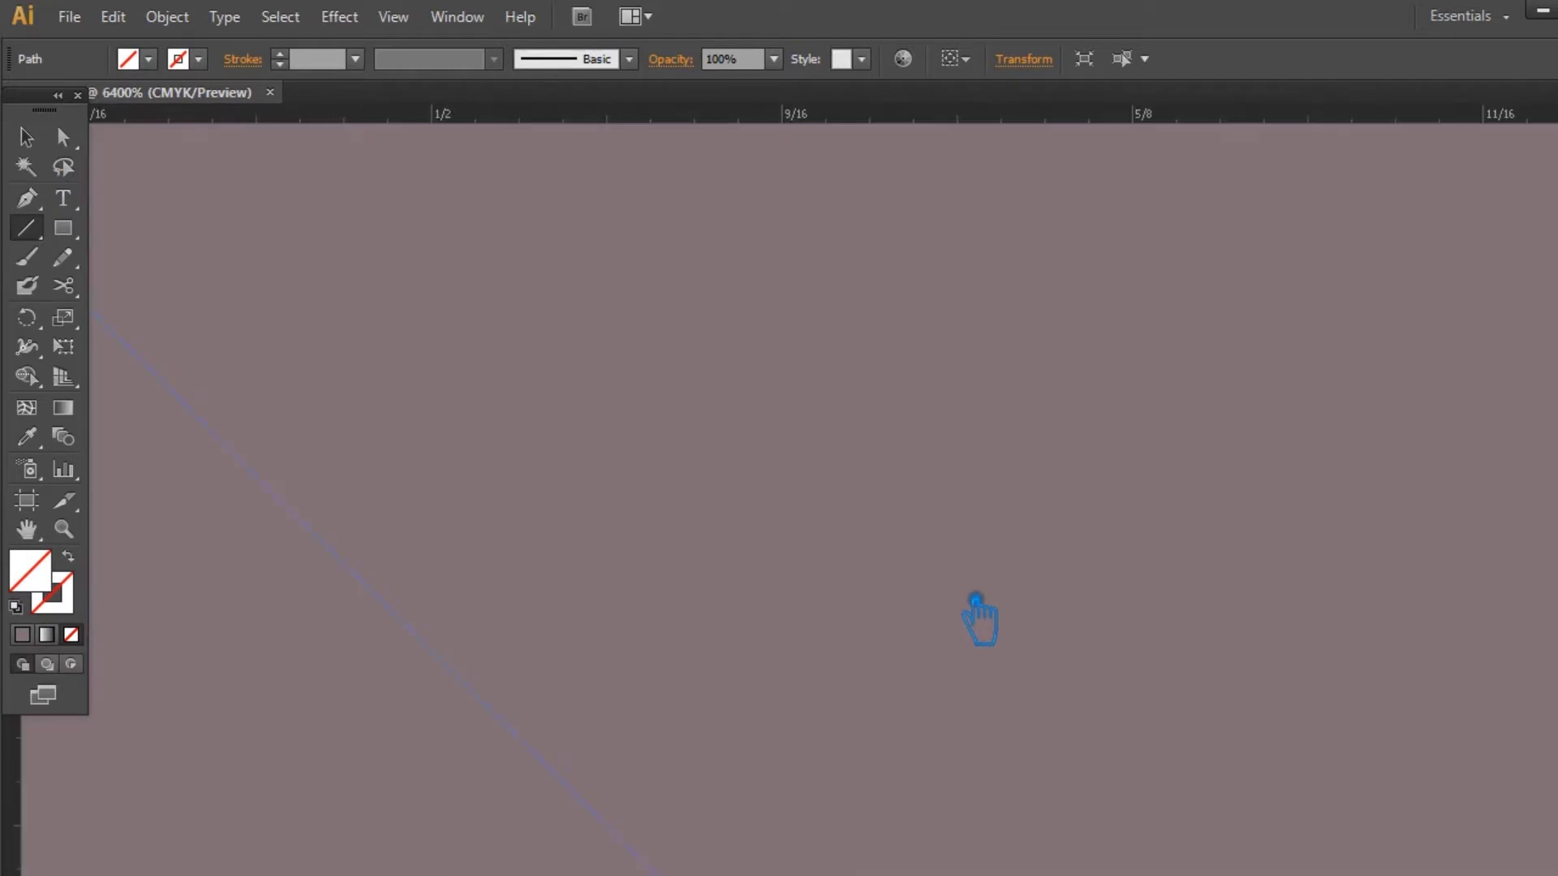
{"action": "left_click_drag", "start_coordinate": [854, 542], "coordinate": [1548, 621]}
{"action": "left_click_drag", "start_coordinate": [1292, 634], "coordinate": [996, 675]}
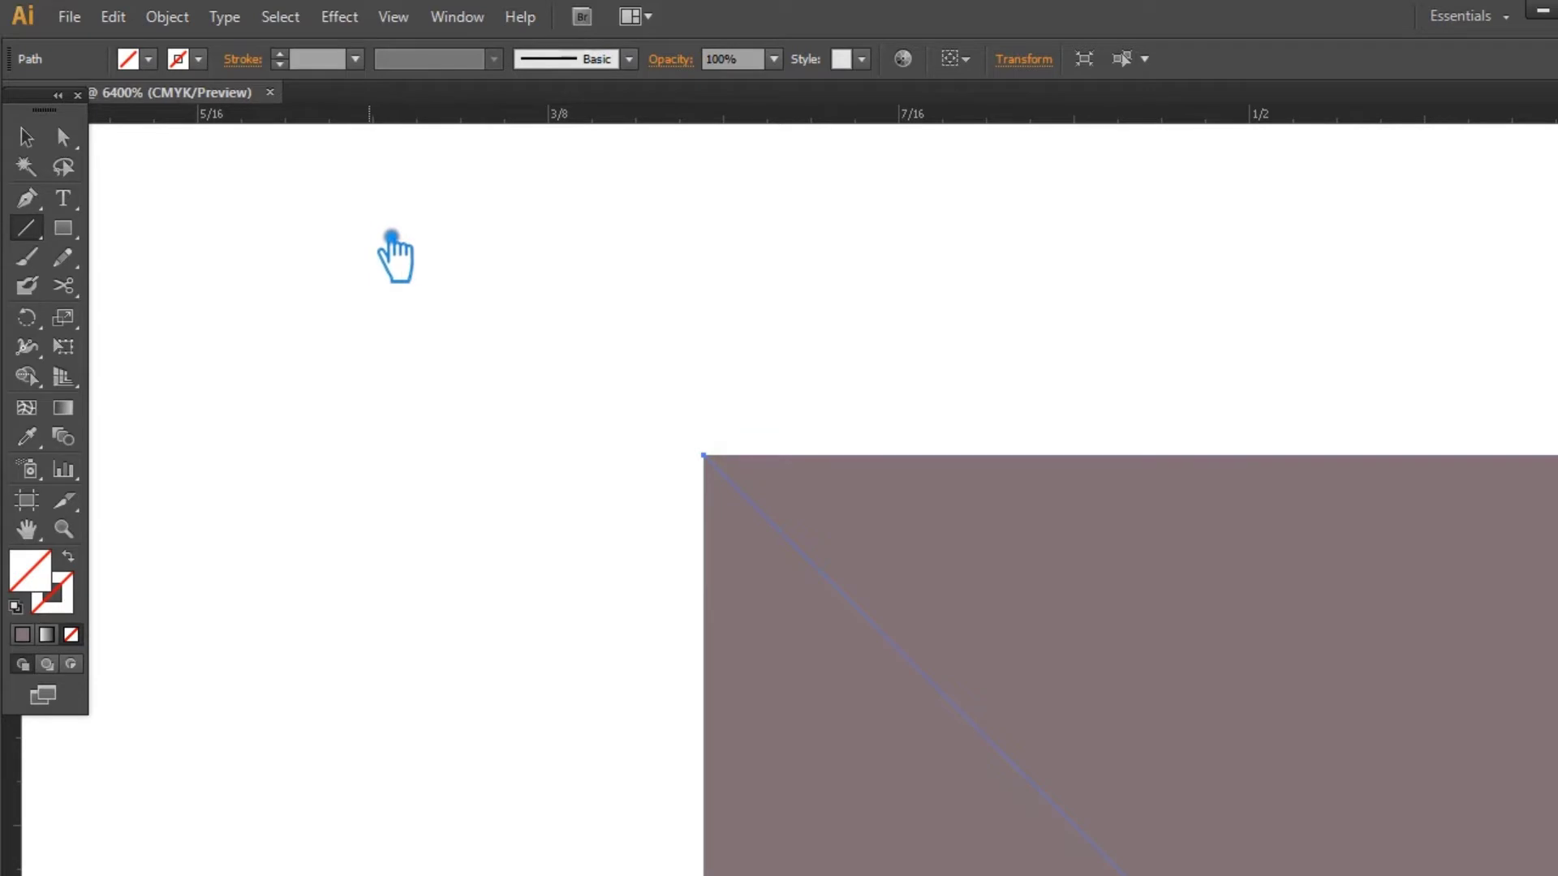
{"action": "key", "text": "ctrl+minus"}
{"action": "key", "text": "ctrl+minus"}
{"action": "key", "text": "ctrl+minus"}
{"action": "key", "text": "ctrl+minus"}
{"action": "key", "text": "ctrl+minus"}
{"action": "key", "text": "ctrl+minus"}
{"action": "key", "text": "ctrl+minus"}
{"action": "key", "text": "ctrl+minus"}
{"action": "key", "text": "ctrl+minus"}
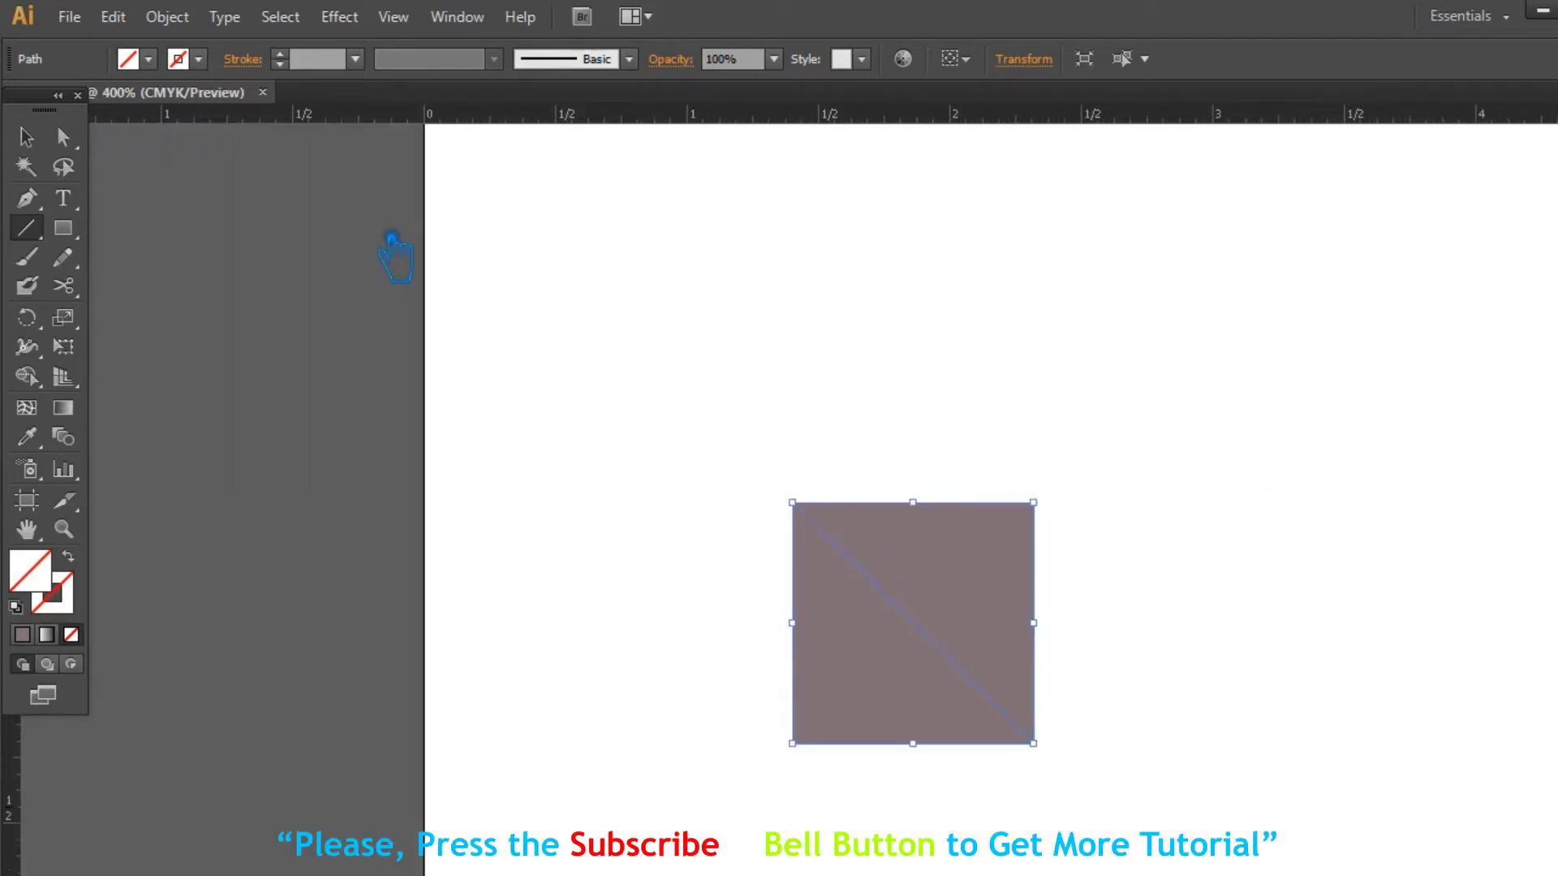
Split the square along its diagonal line with Pathfinder Divide and ungroup the resulting pieces.
{"action": "left_click", "coordinate": [26, 137]}
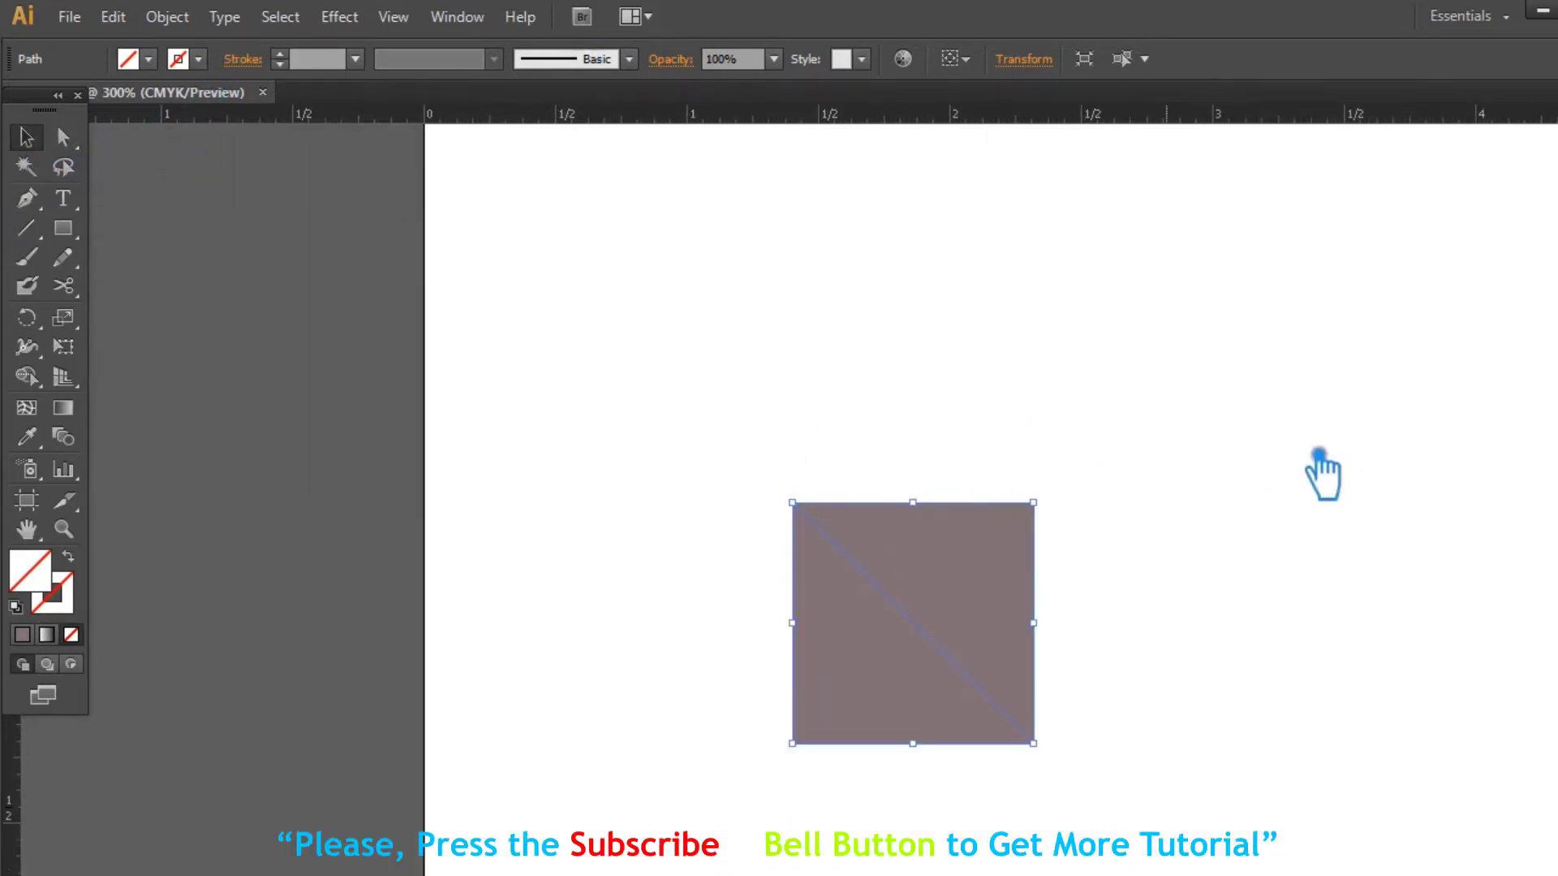
{"action": "left_click", "coordinate": [1210, 792]}
{"action": "left_click_drag", "start_coordinate": [1137, 814], "coordinate": [730, 379]}
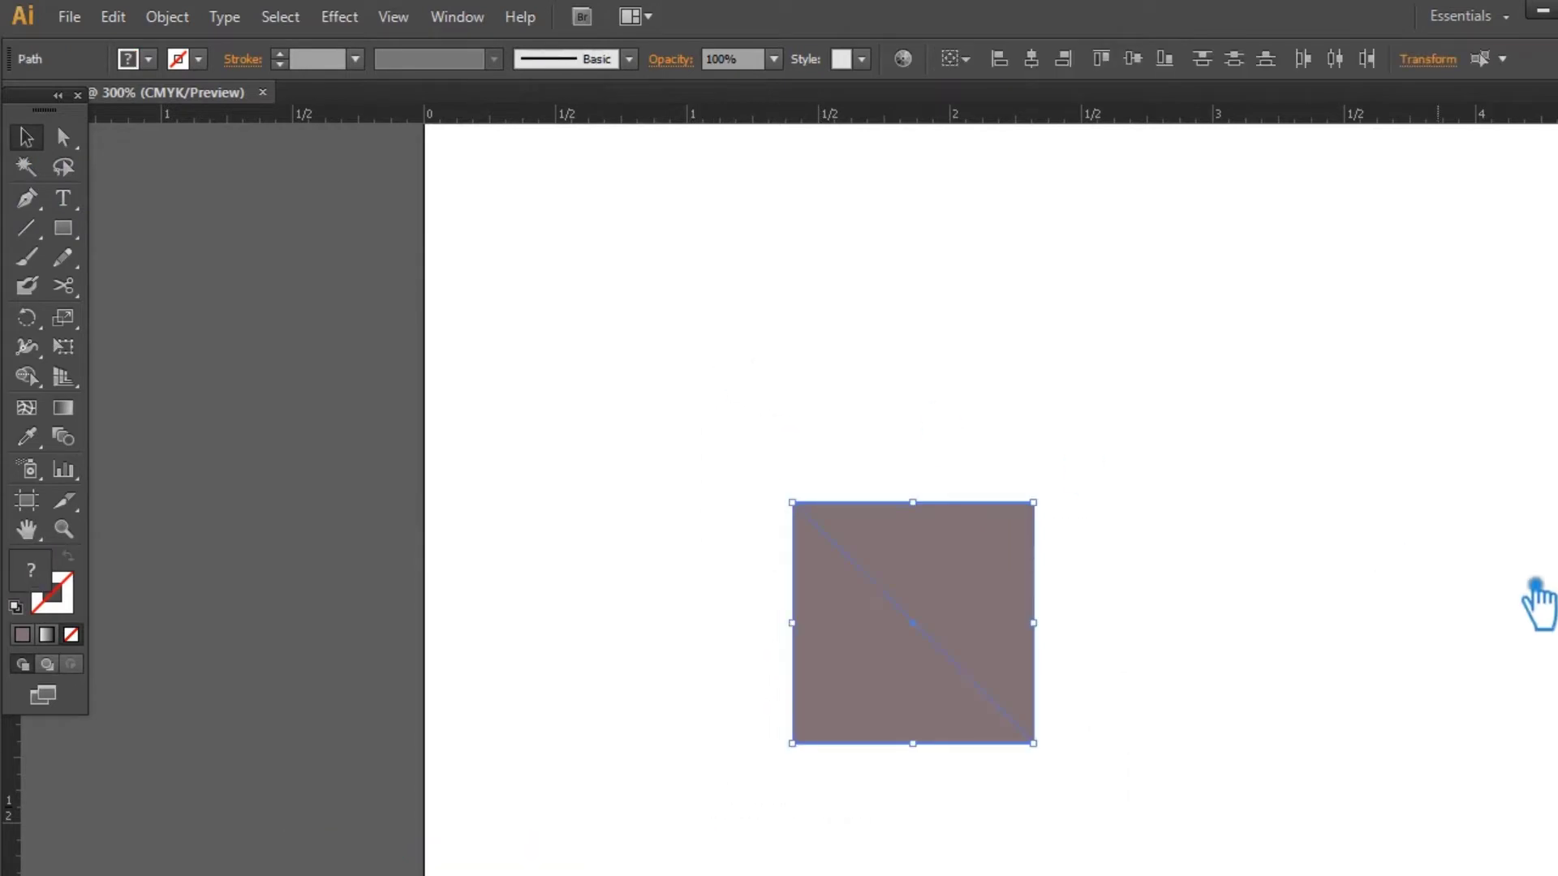
{"action": "key", "text": "ctrl+shift+F9"}
{"action": "left_click", "coordinate": [1350, 710]}
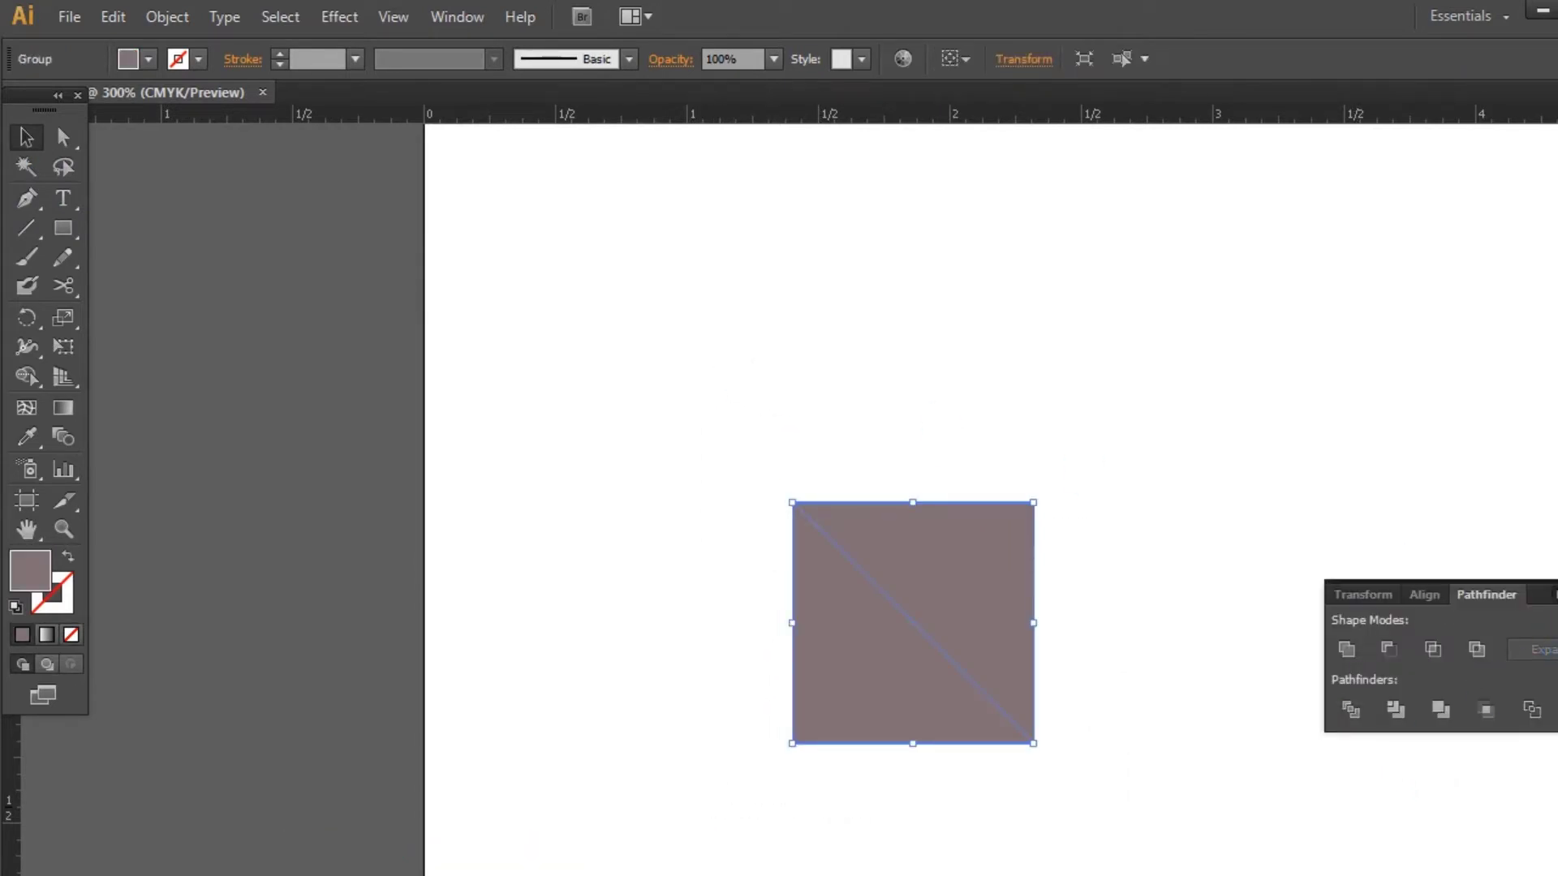
{"action": "key", "text": "ctrl+shift+F9"}
{"action": "left_click", "coordinate": [1423, 683]}
{"action": "left_click_drag", "start_coordinate": [1412, 688], "coordinate": [1138, 635]}
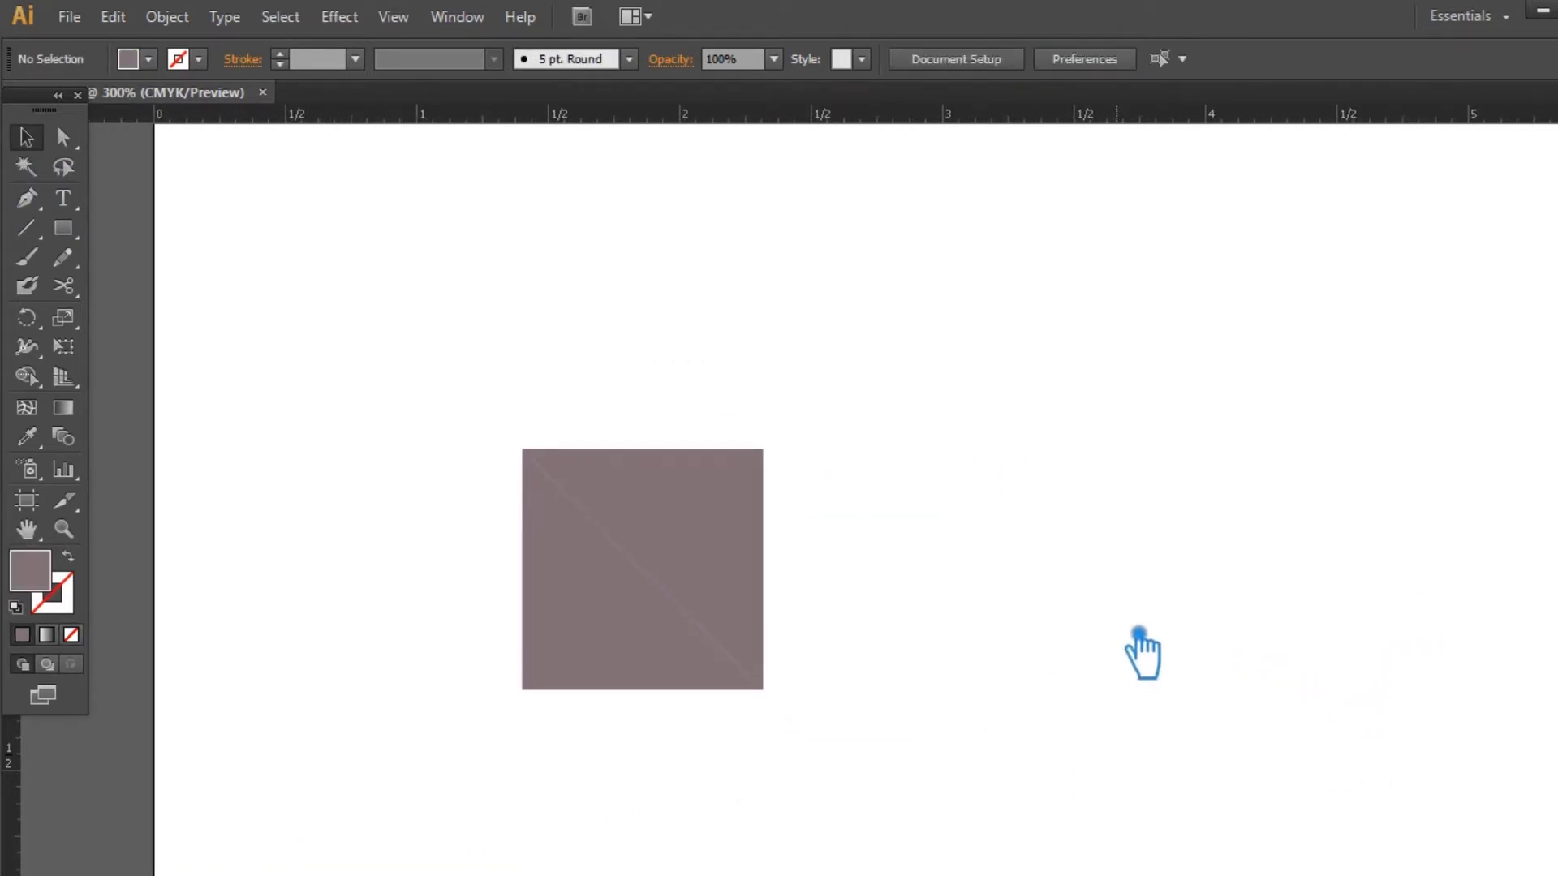
{"action": "right_click", "coordinate": [685, 542]}
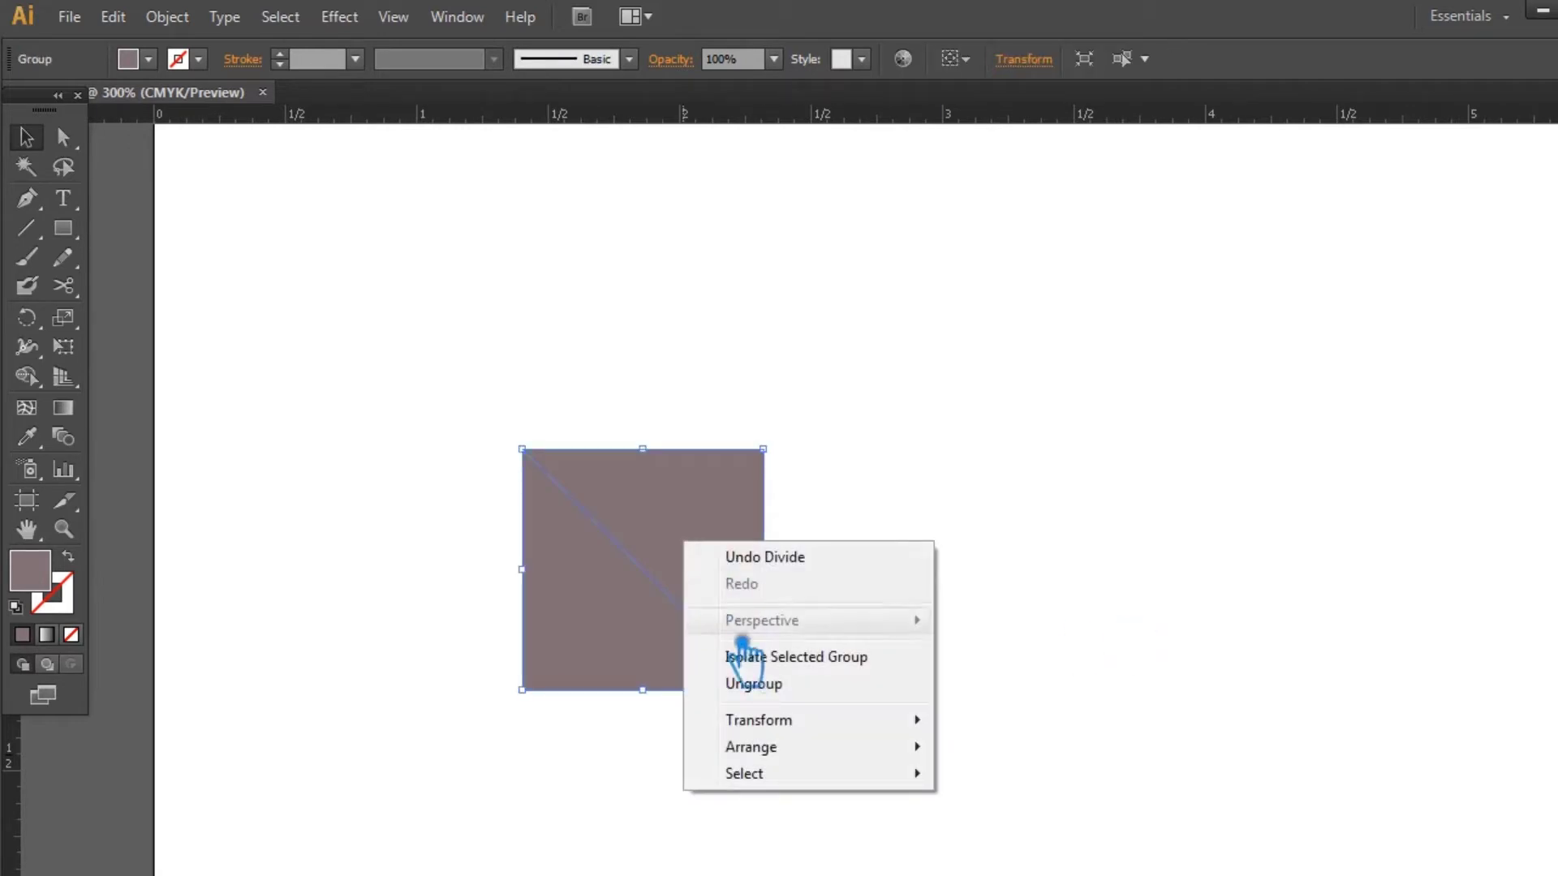
{"action": "left_click", "coordinate": [754, 684]}
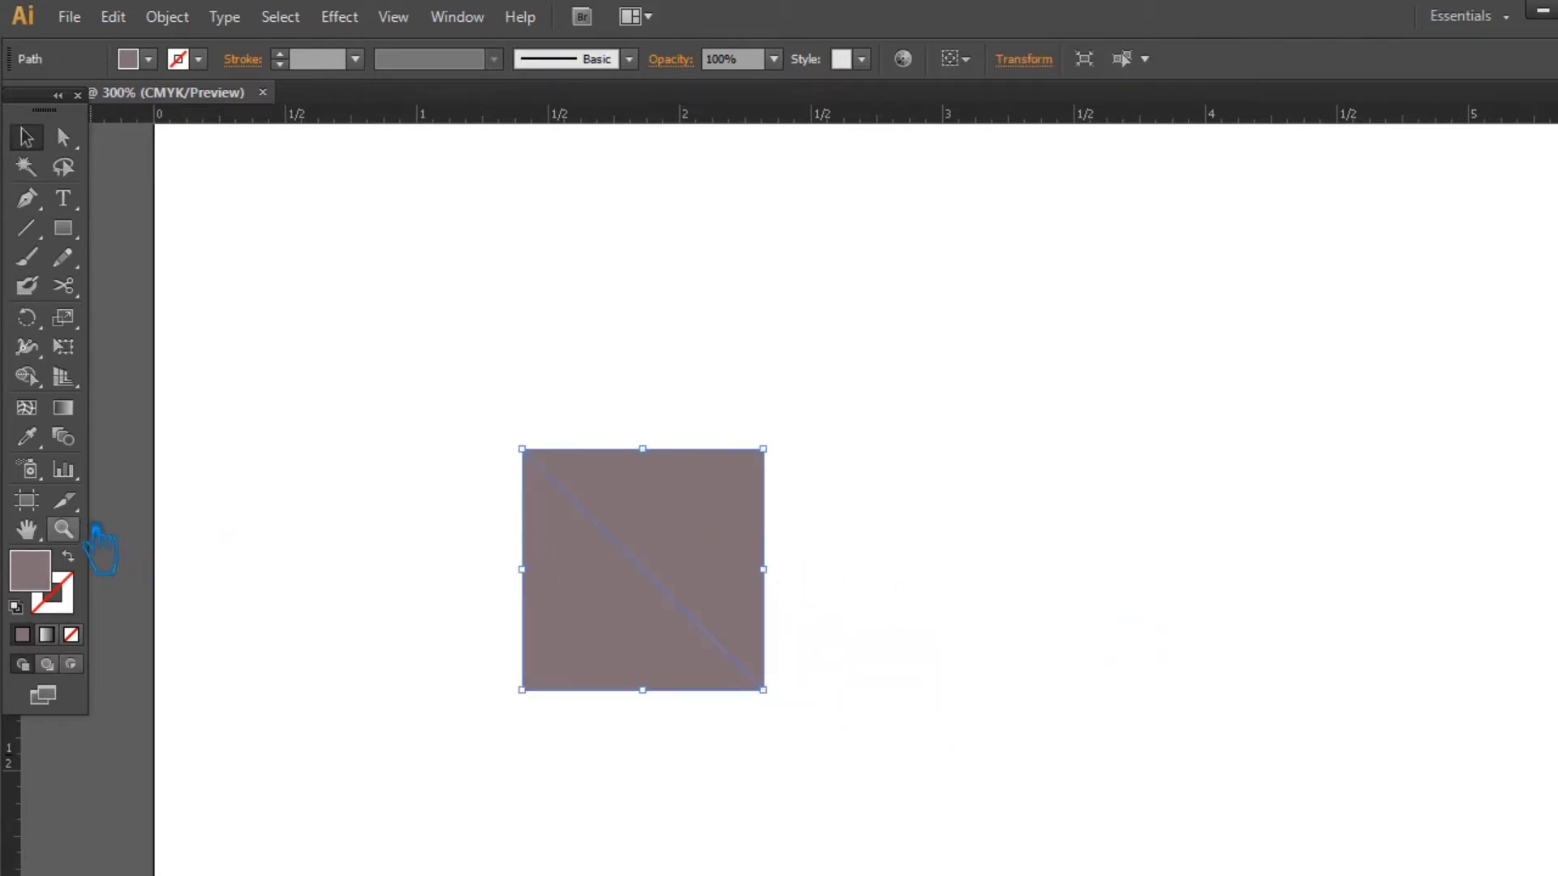
Recolour the square's upper-right triangle with a lighter mauve-grey fill.
{"action": "double_click", "coordinate": [36, 578]}
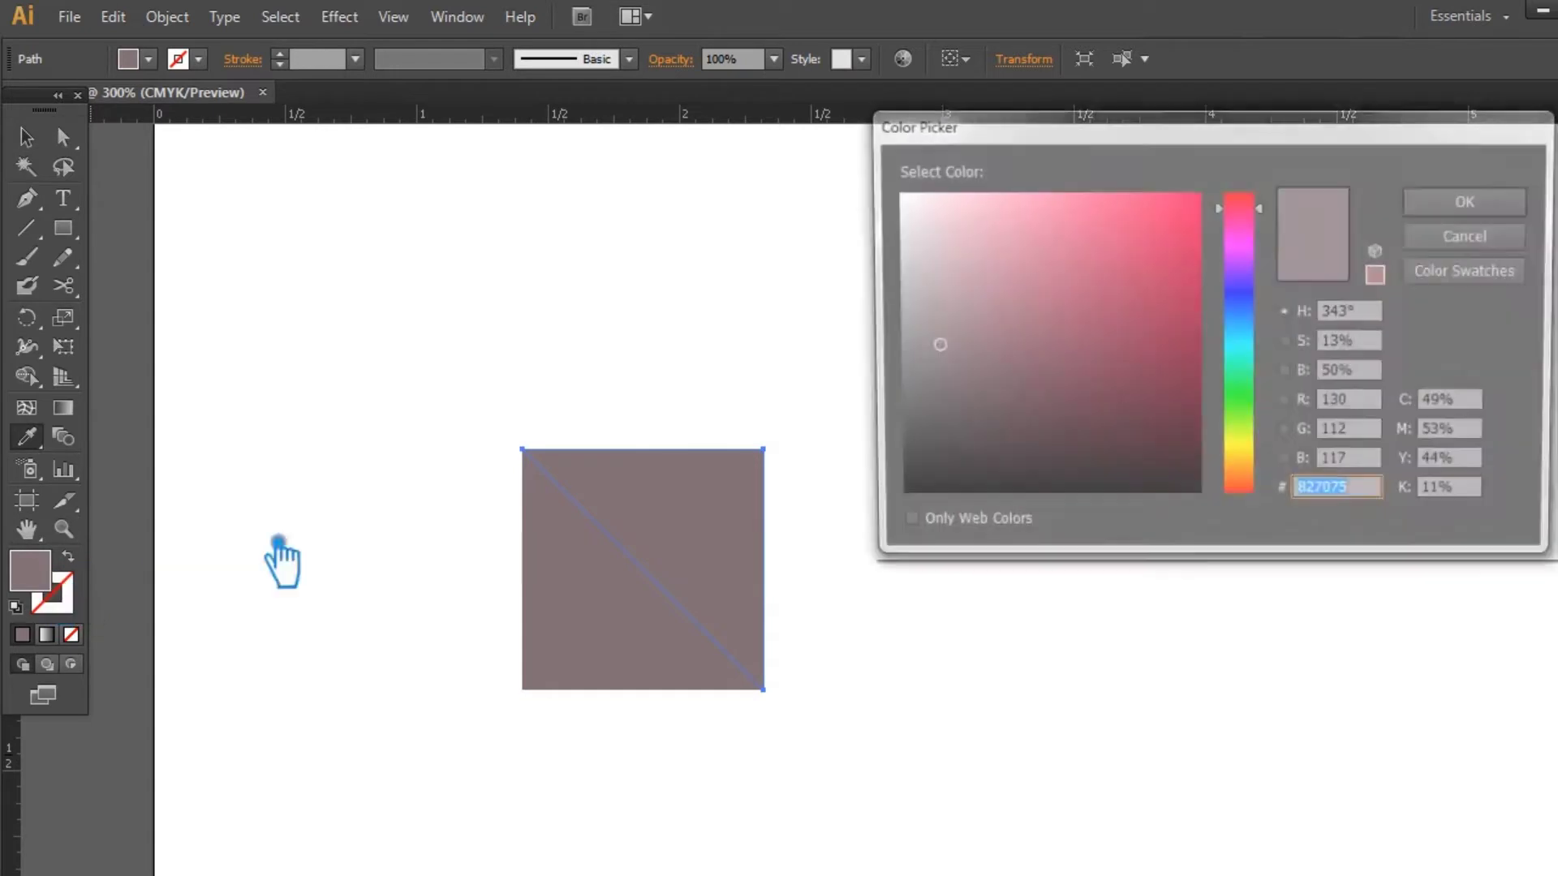
{"action": "left_click", "coordinate": [927, 307]}
{"action": "left_click", "coordinate": [1509, 201]}
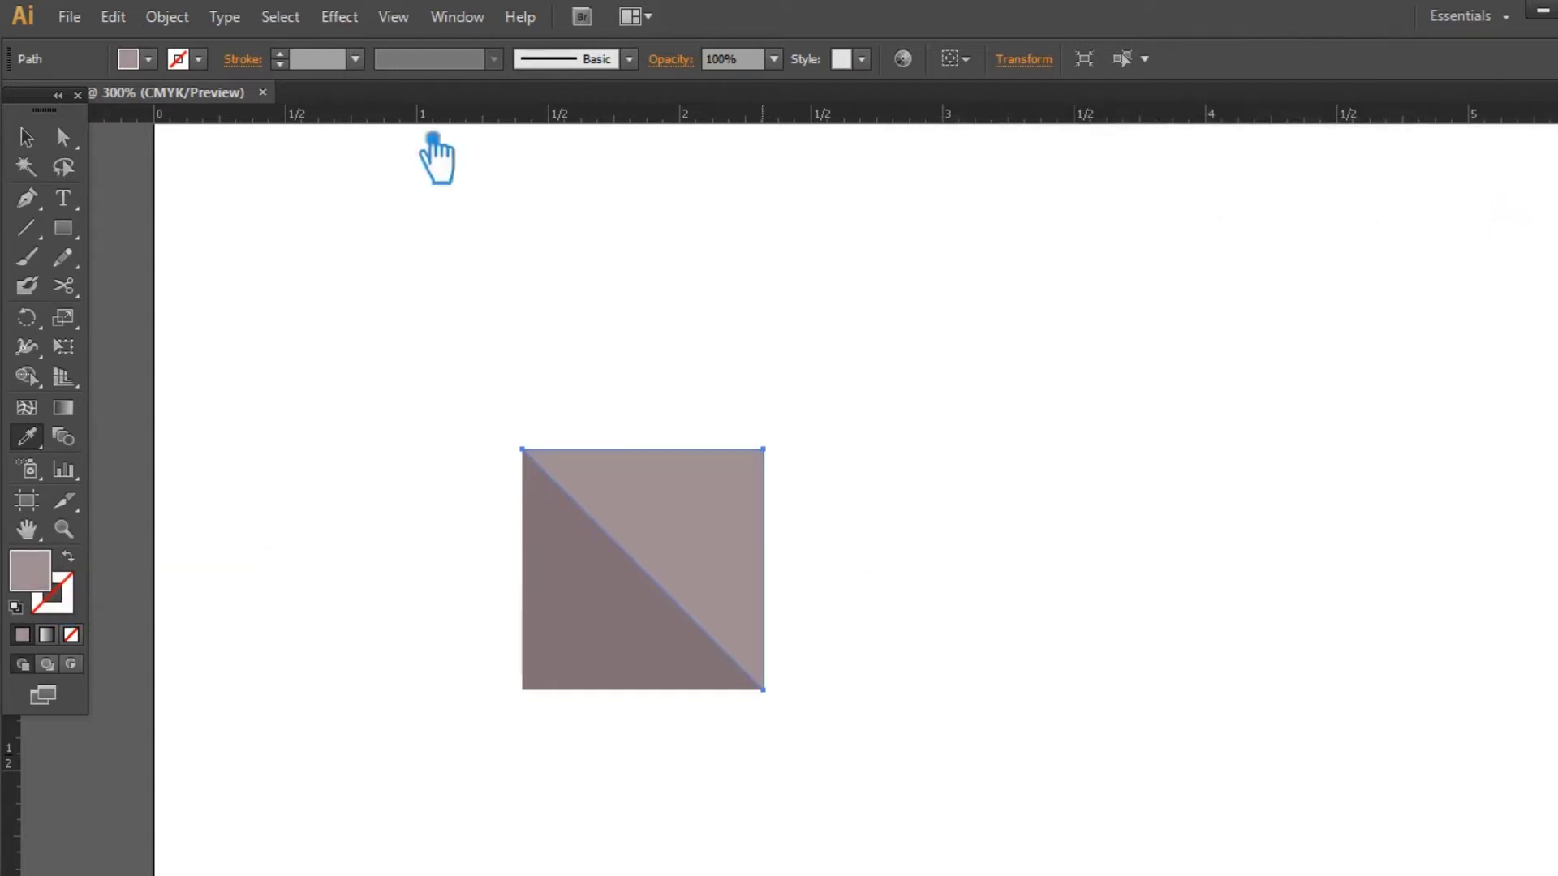
{"action": "left_click", "coordinate": [925, 511]}
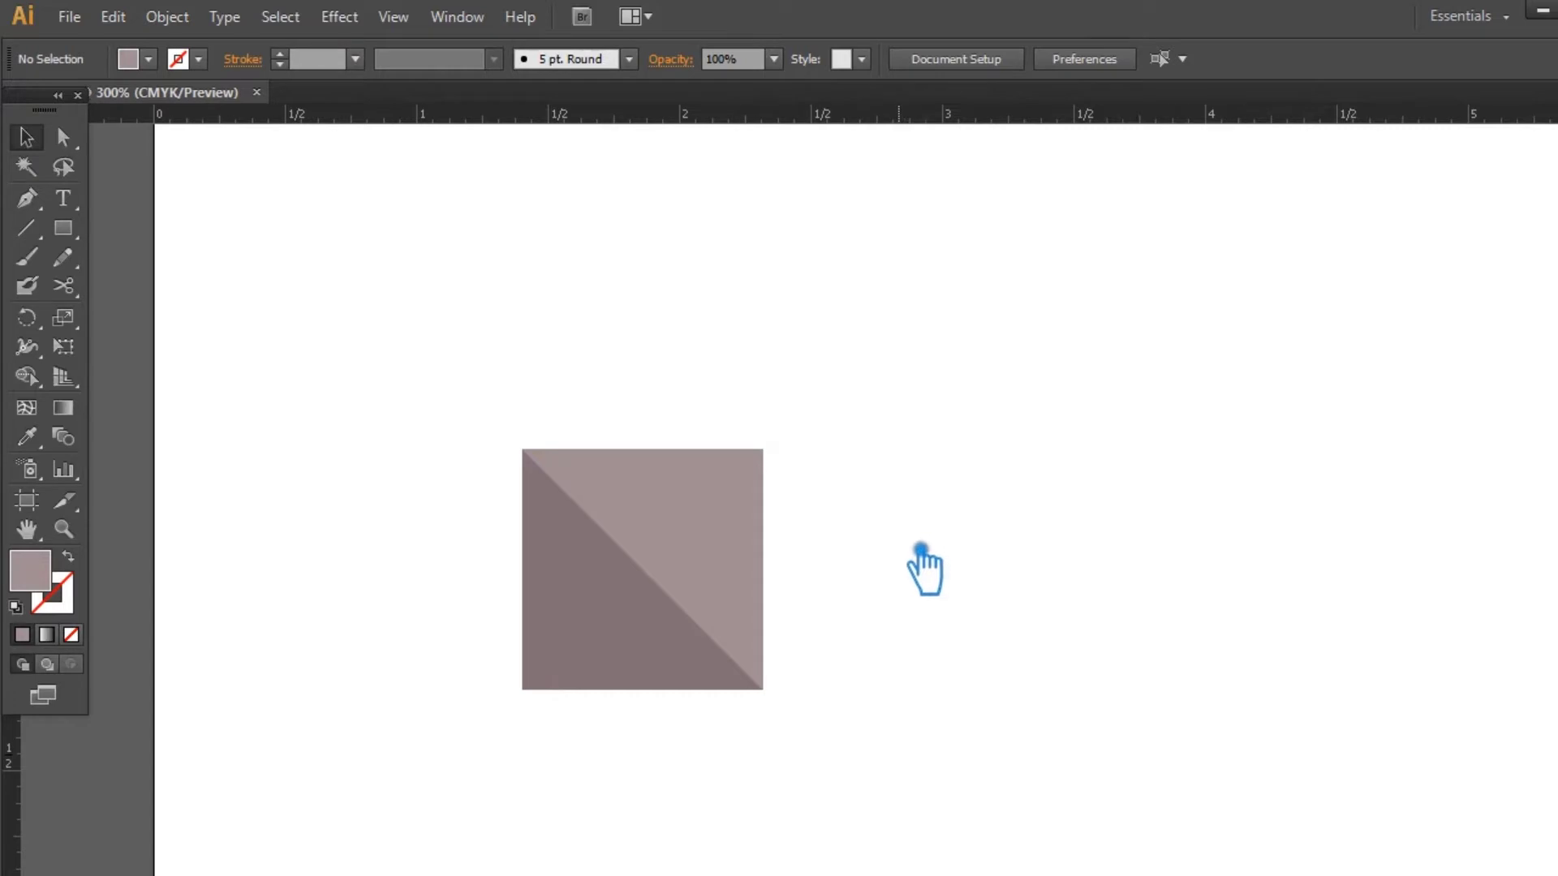
Duplicate the two-tone square directly above itself and repeat the copy once more to stack three squares.
{"action": "left_click_drag", "start_coordinate": [863, 779], "coordinate": [487, 419]}
{"action": "left_click_drag", "start_coordinate": [675, 542], "coordinate": [677, 308]}
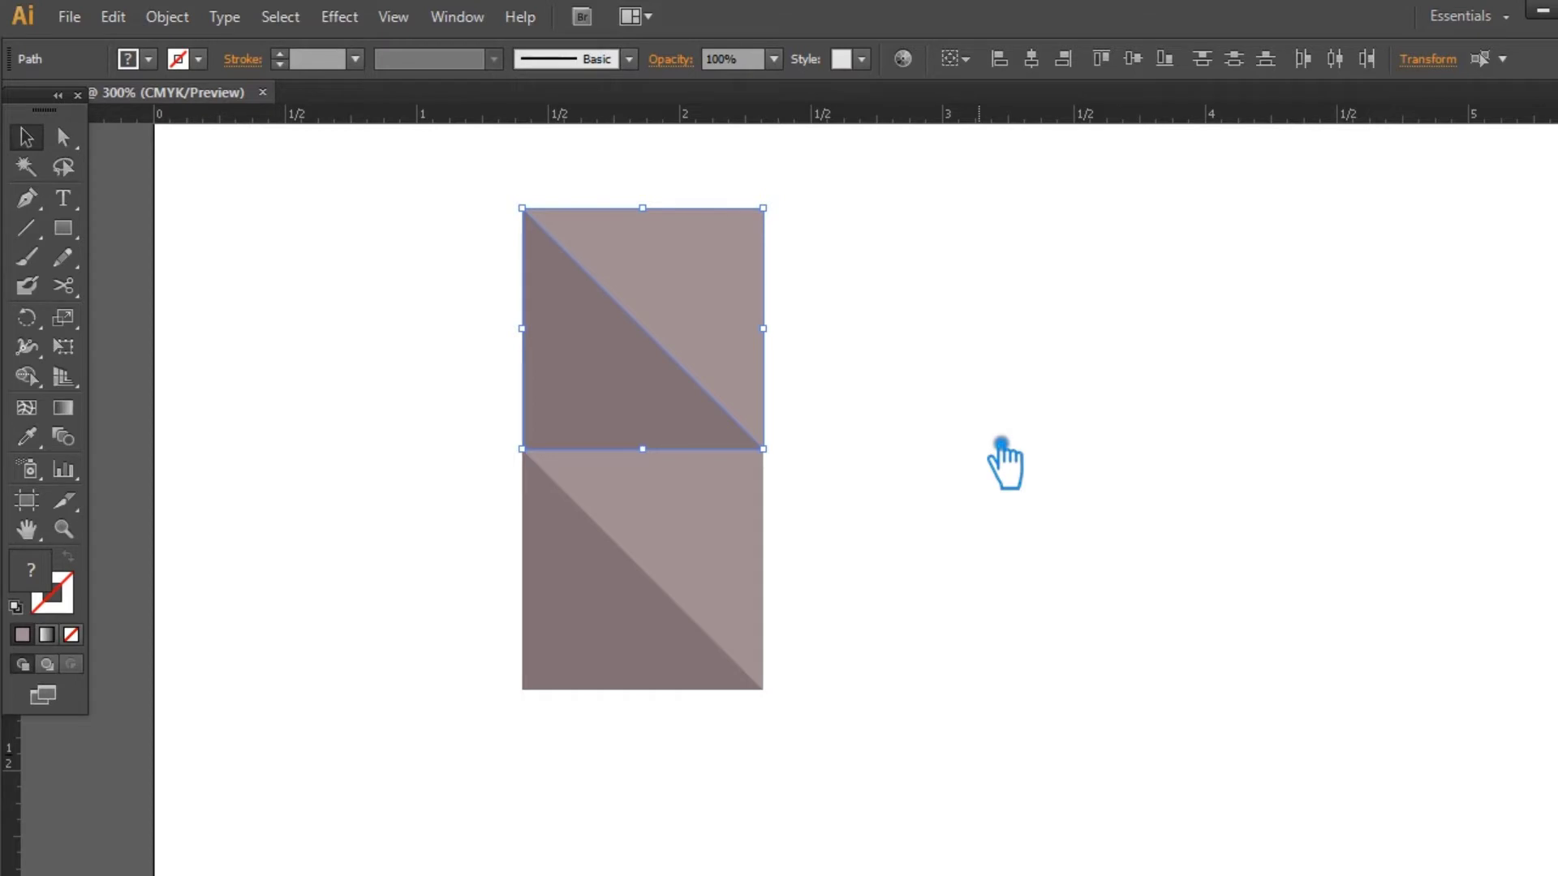
{"action": "key", "text": "ctrl+minus"}
{"action": "key", "text": "ctrl+minus"}
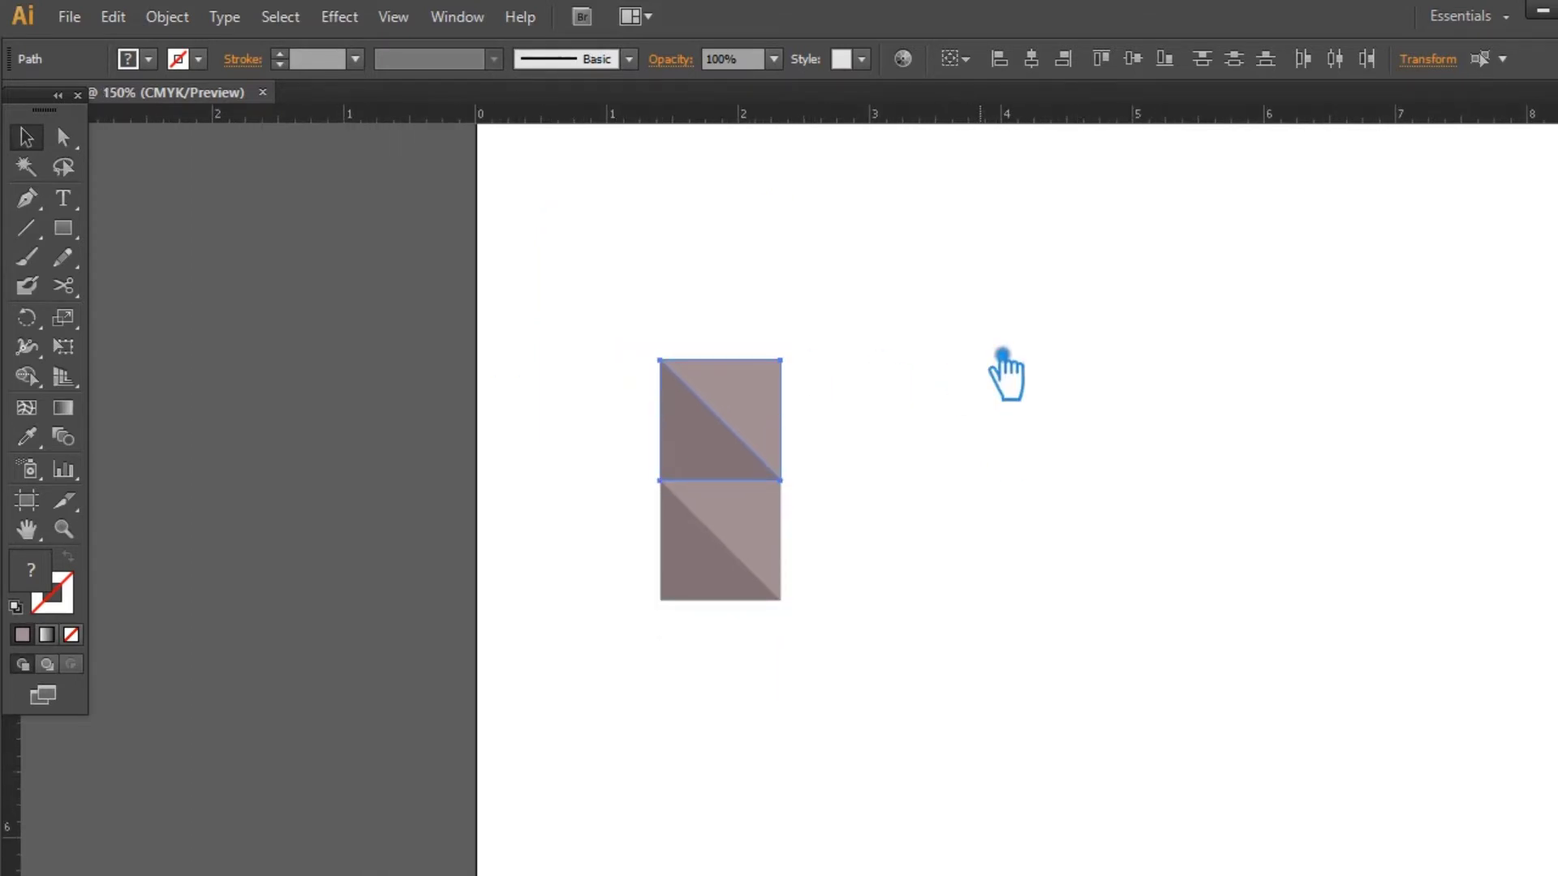
{"action": "key", "text": "ctrl+d"}
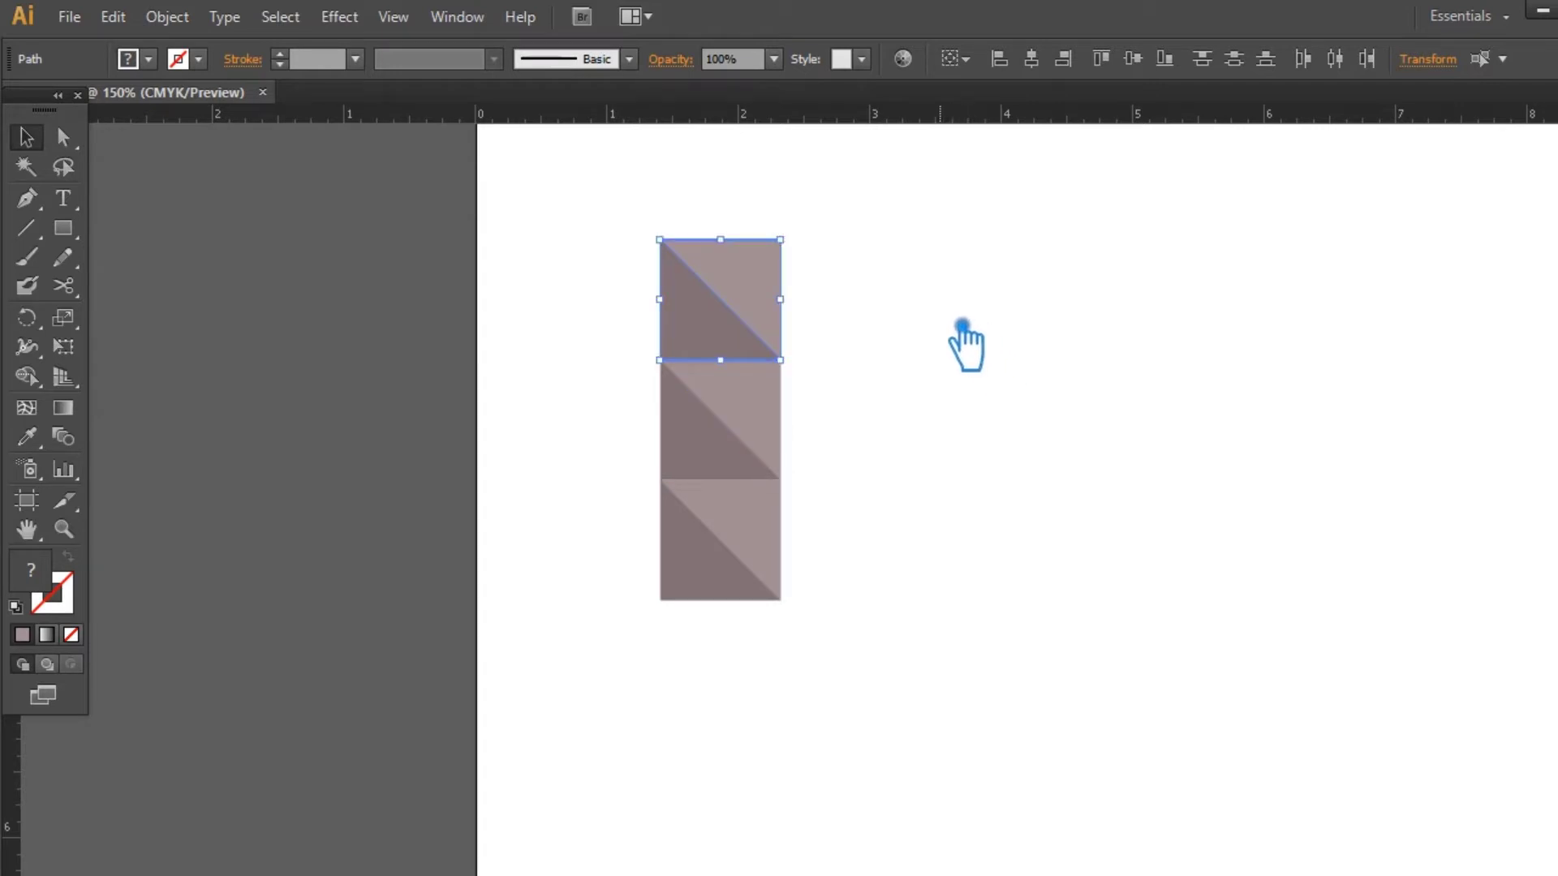
Try to reflect only the middle square's lighter triangle about the vertical axis.
{"action": "right_click", "coordinate": [769, 307]}
{"action": "left_click", "coordinate": [730, 446]}
{"action": "right_click", "coordinate": [707, 422]}
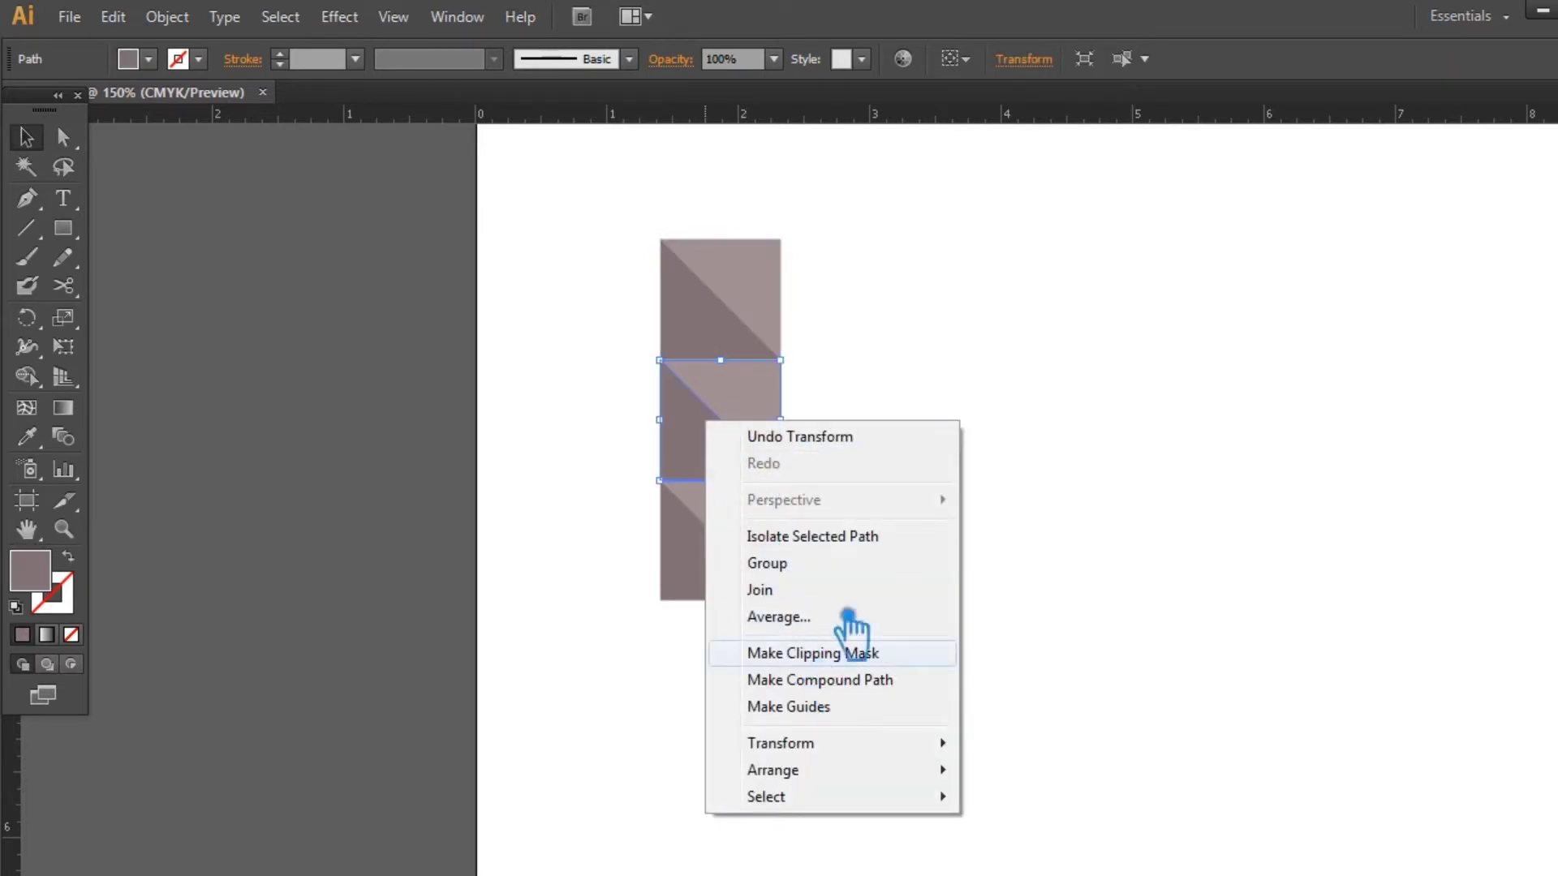
{"action": "left_click", "coordinate": [718, 388]}
{"action": "right_click", "coordinate": [699, 383]}
{"action": "mouse_move", "coordinate": [834, 713]}
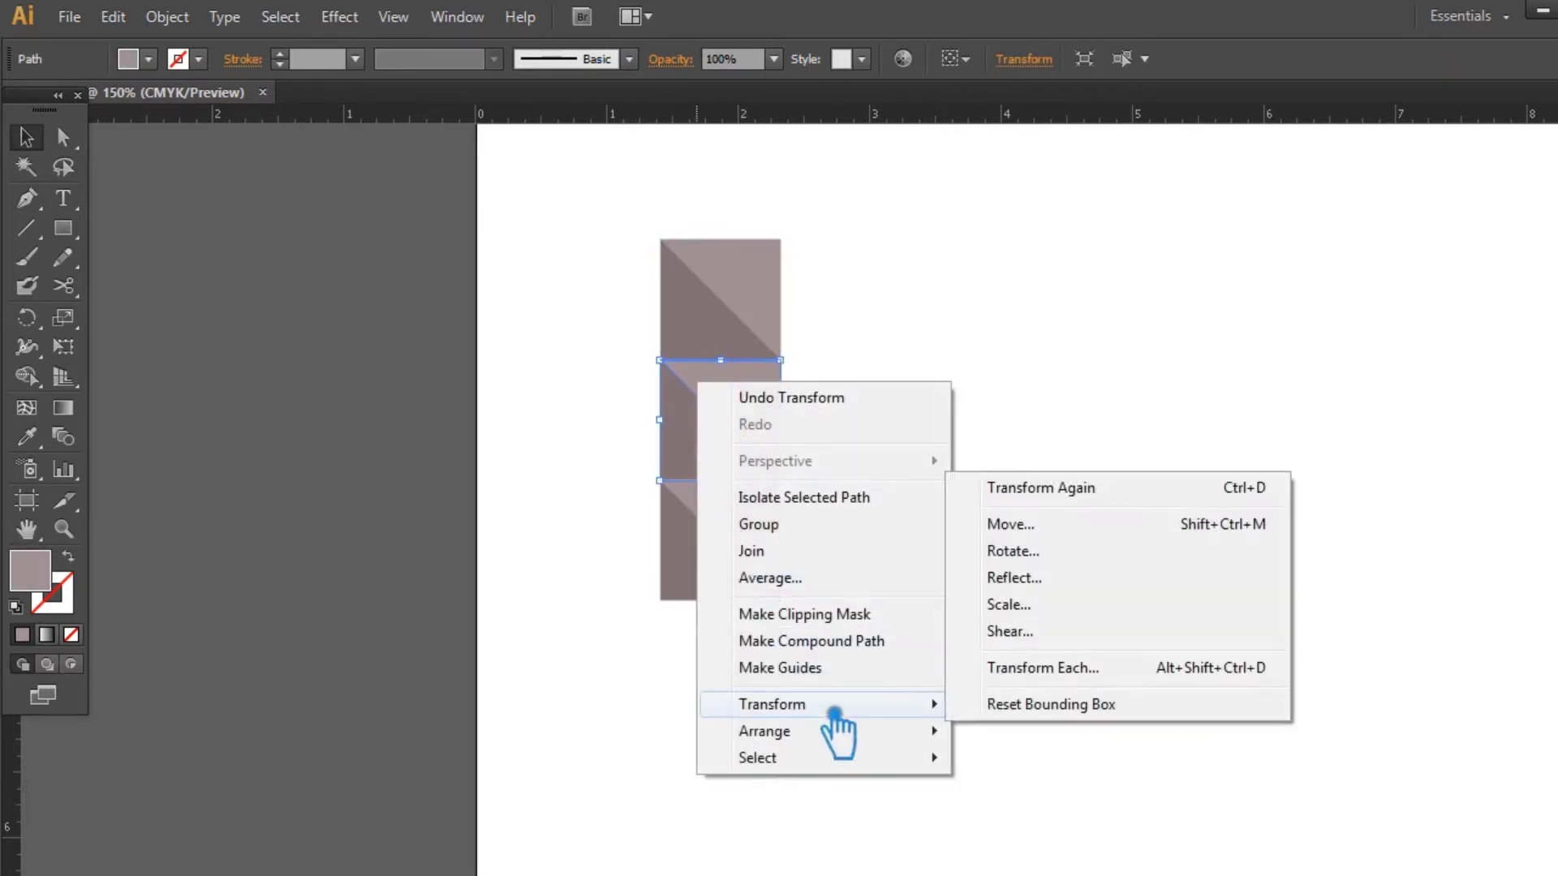
{"action": "left_click", "coordinate": [1065, 579]}
{"action": "left_click", "coordinate": [833, 602]}
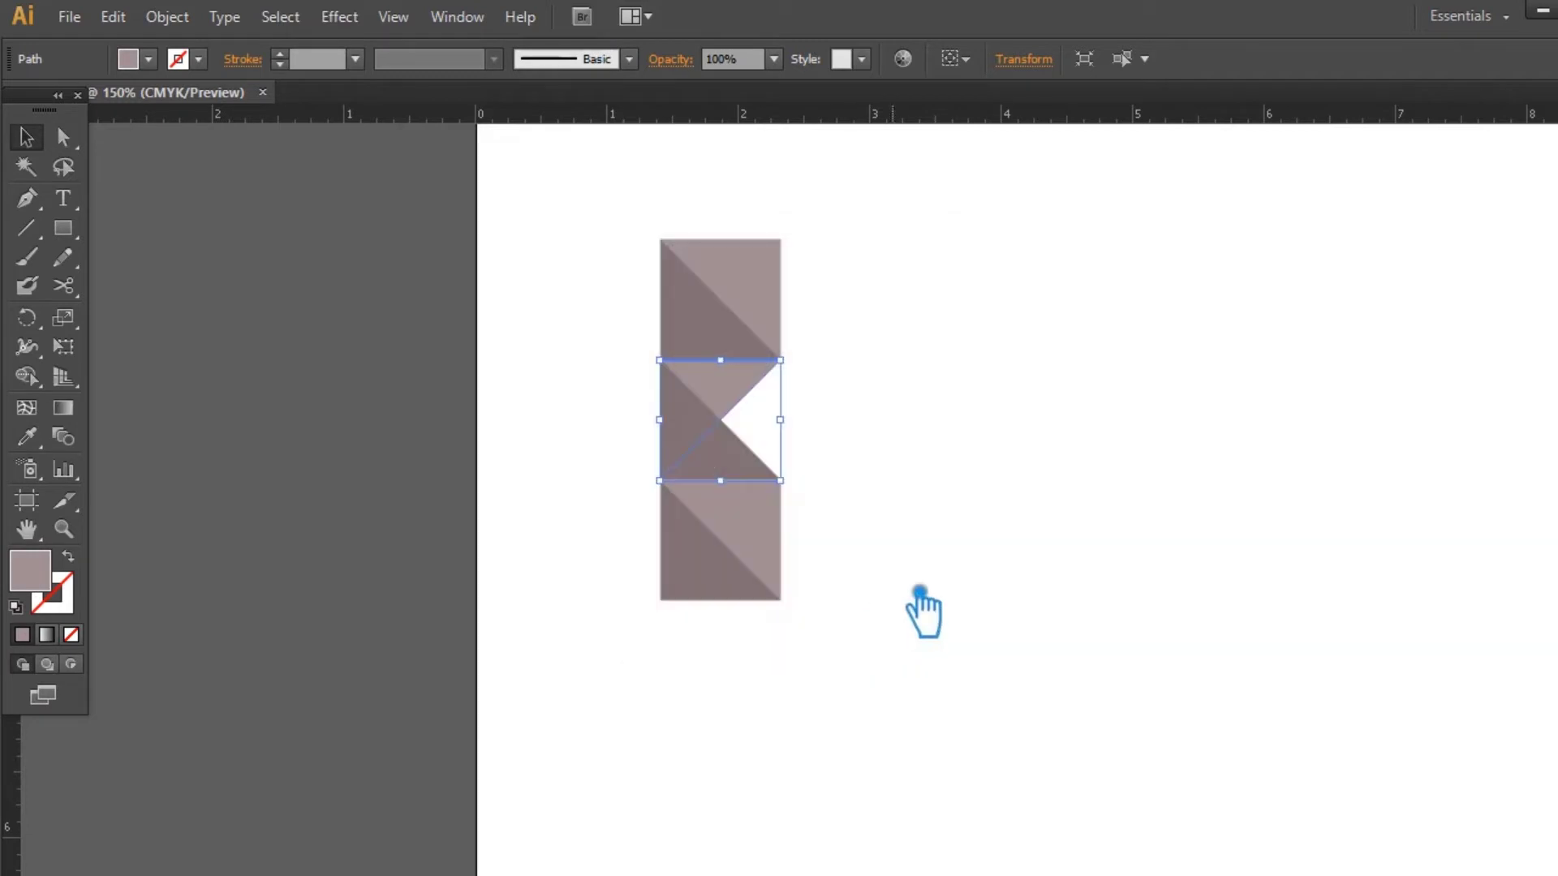
{"action": "left_click", "coordinate": [855, 479]}
Group both triangles of the middle square and reflect the group about the vertical axis.
{"action": "left_click_drag", "start_coordinate": [841, 446], "coordinate": [618, 421]}
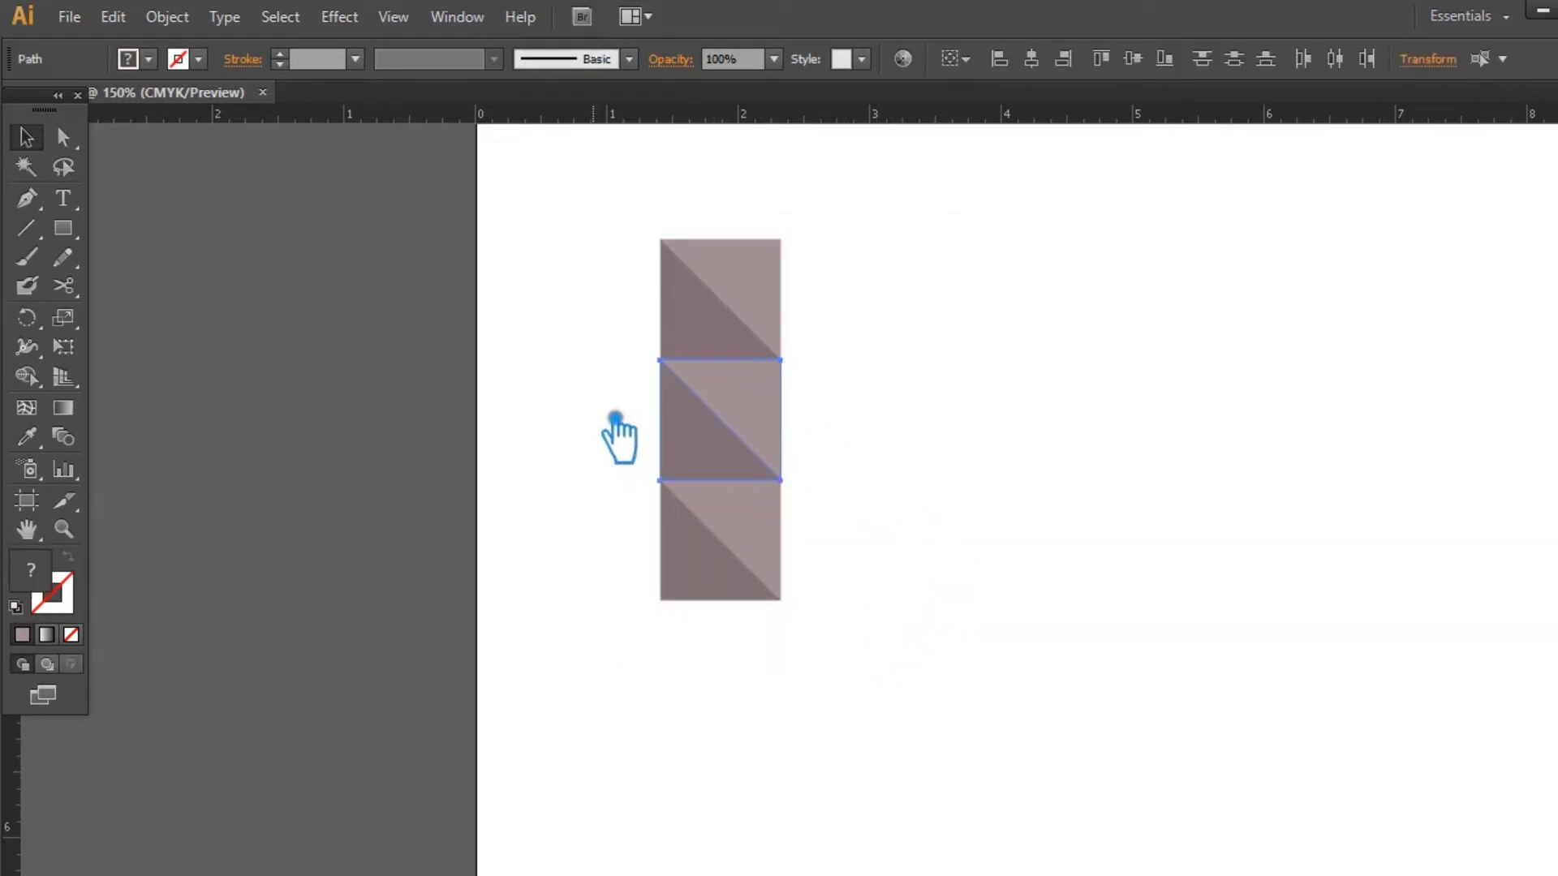
{"action": "key", "text": "ctrl+g"}
{"action": "right_click", "coordinate": [739, 414]}
{"action": "mouse_move", "coordinate": [870, 602]}
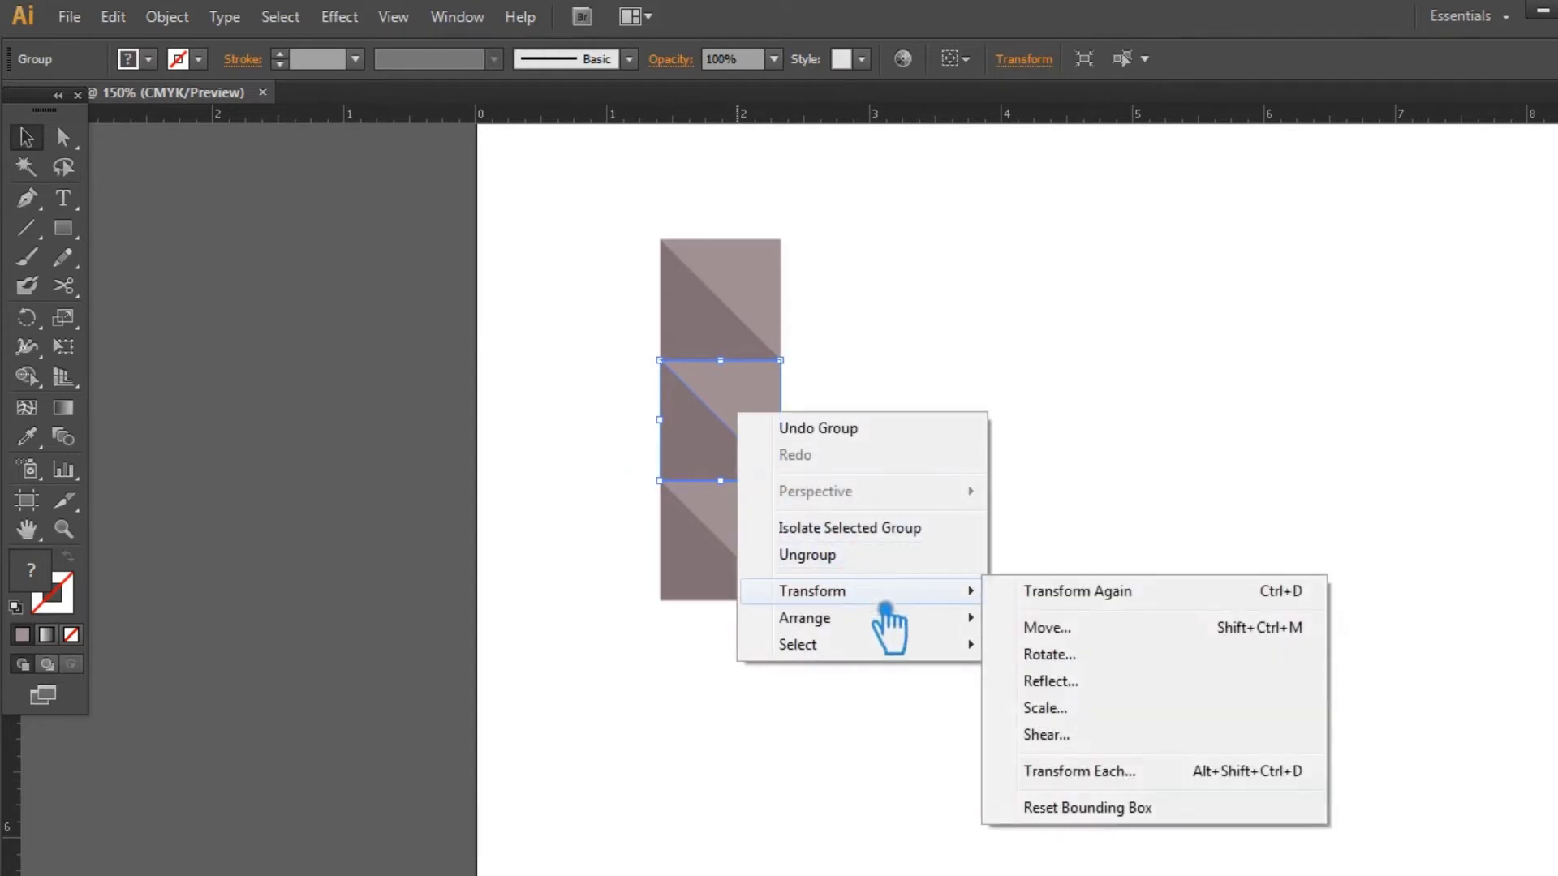
{"action": "left_click", "coordinate": [1113, 681]}
{"action": "left_click", "coordinate": [843, 598]}
{"action": "left_click", "coordinate": [953, 519]}
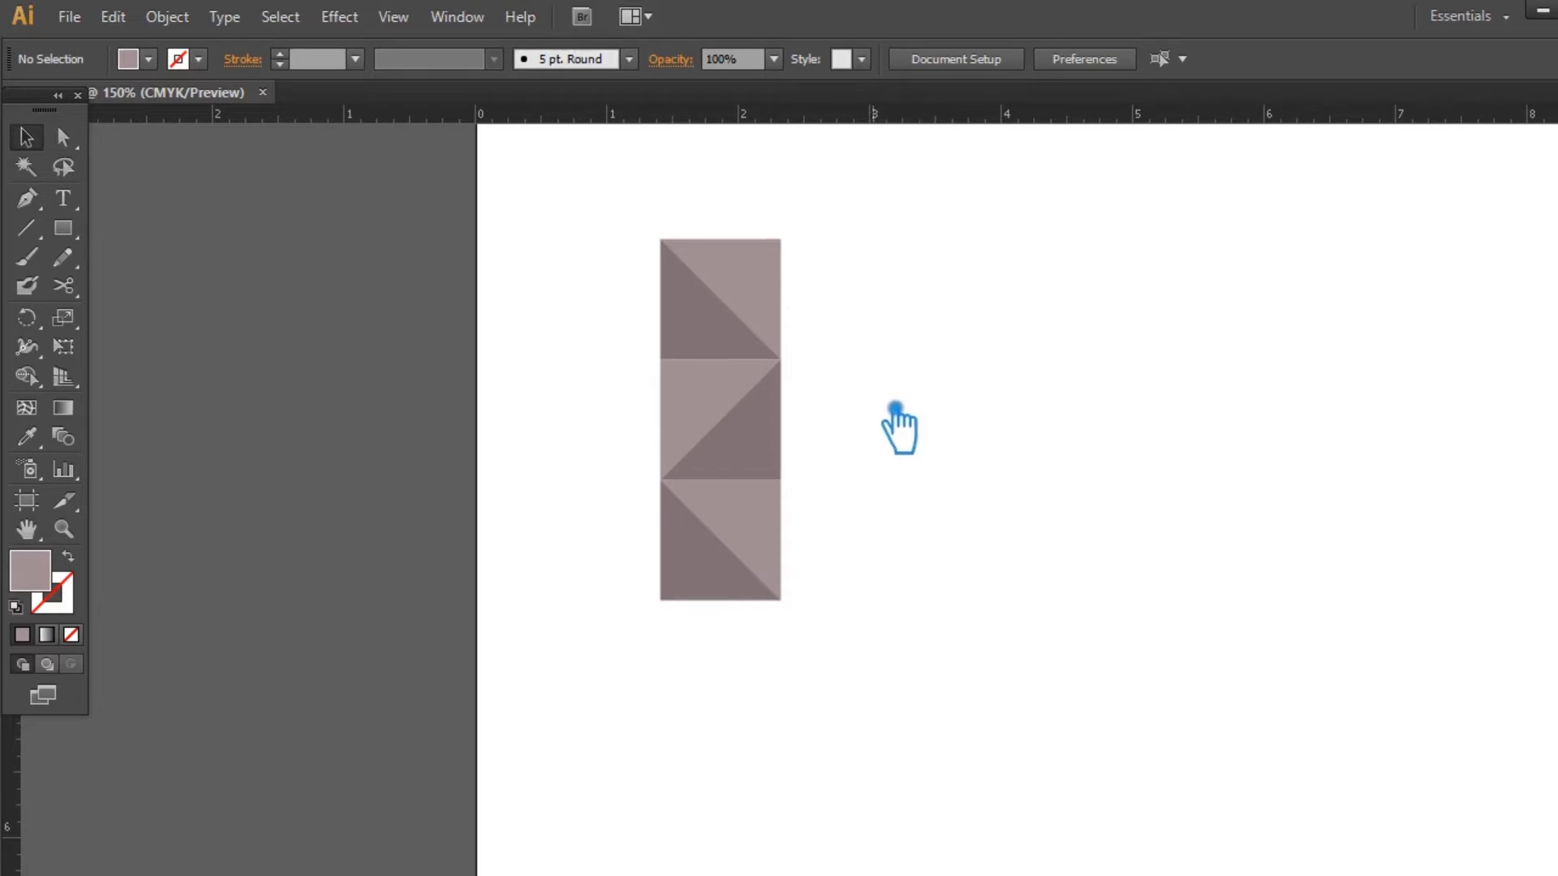
Group the top square's two triangles and place a copy of the group directly above it.
{"action": "scroll", "coordinate": [967, 532], "scroll_direction": "up", "scroll_amount": 3}
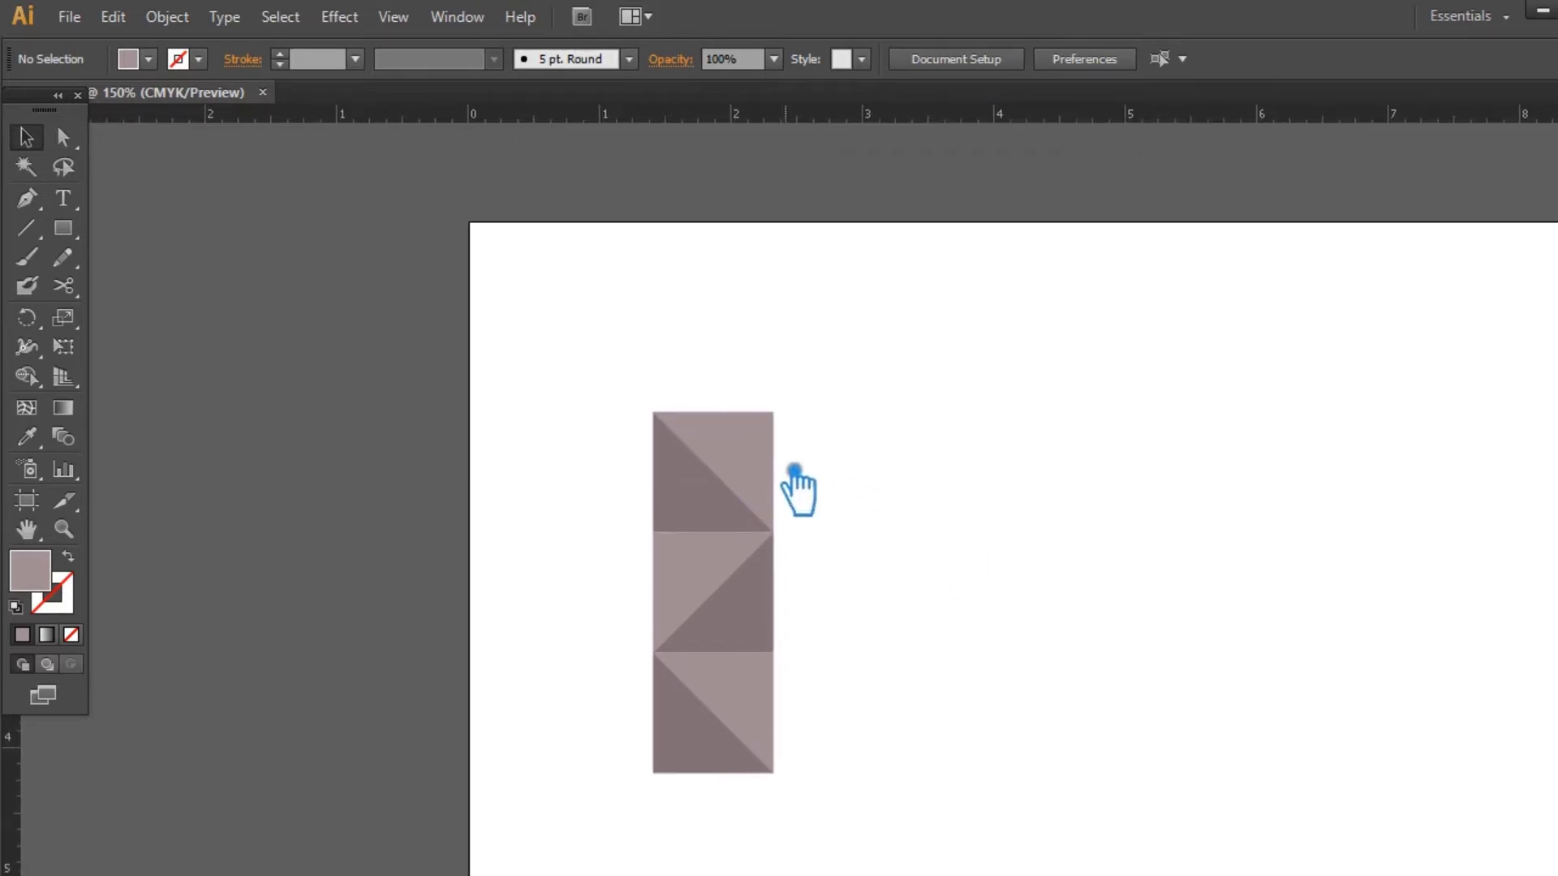
{"action": "left_click", "coordinate": [753, 495]}
{"action": "left_click_drag", "start_coordinate": [885, 491], "coordinate": [572, 378]}
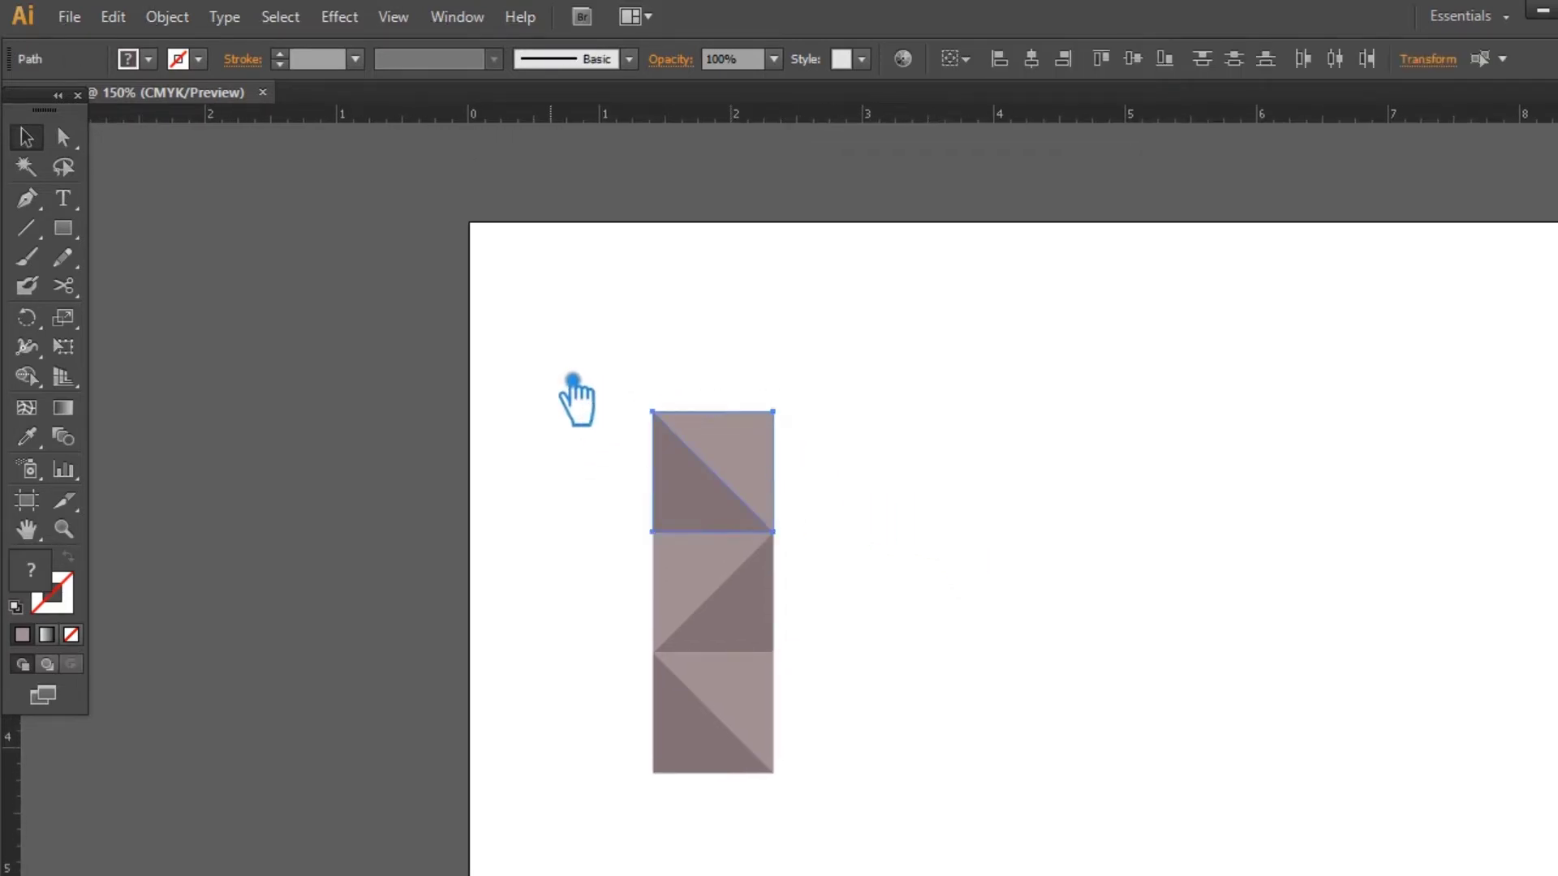
{"action": "left_click", "coordinate": [920, 433]}
{"action": "left_click_drag", "start_coordinate": [755, 477], "coordinate": [755, 357]}
{"action": "left_click", "coordinate": [942, 469]}
{"action": "left_click_drag", "start_coordinate": [999, 586], "coordinate": [890, 502]}
Reflect the new topmost square about the vertical axis.
{"action": "left_click", "coordinate": [652, 301]}
{"action": "right_click", "coordinate": [634, 272]}
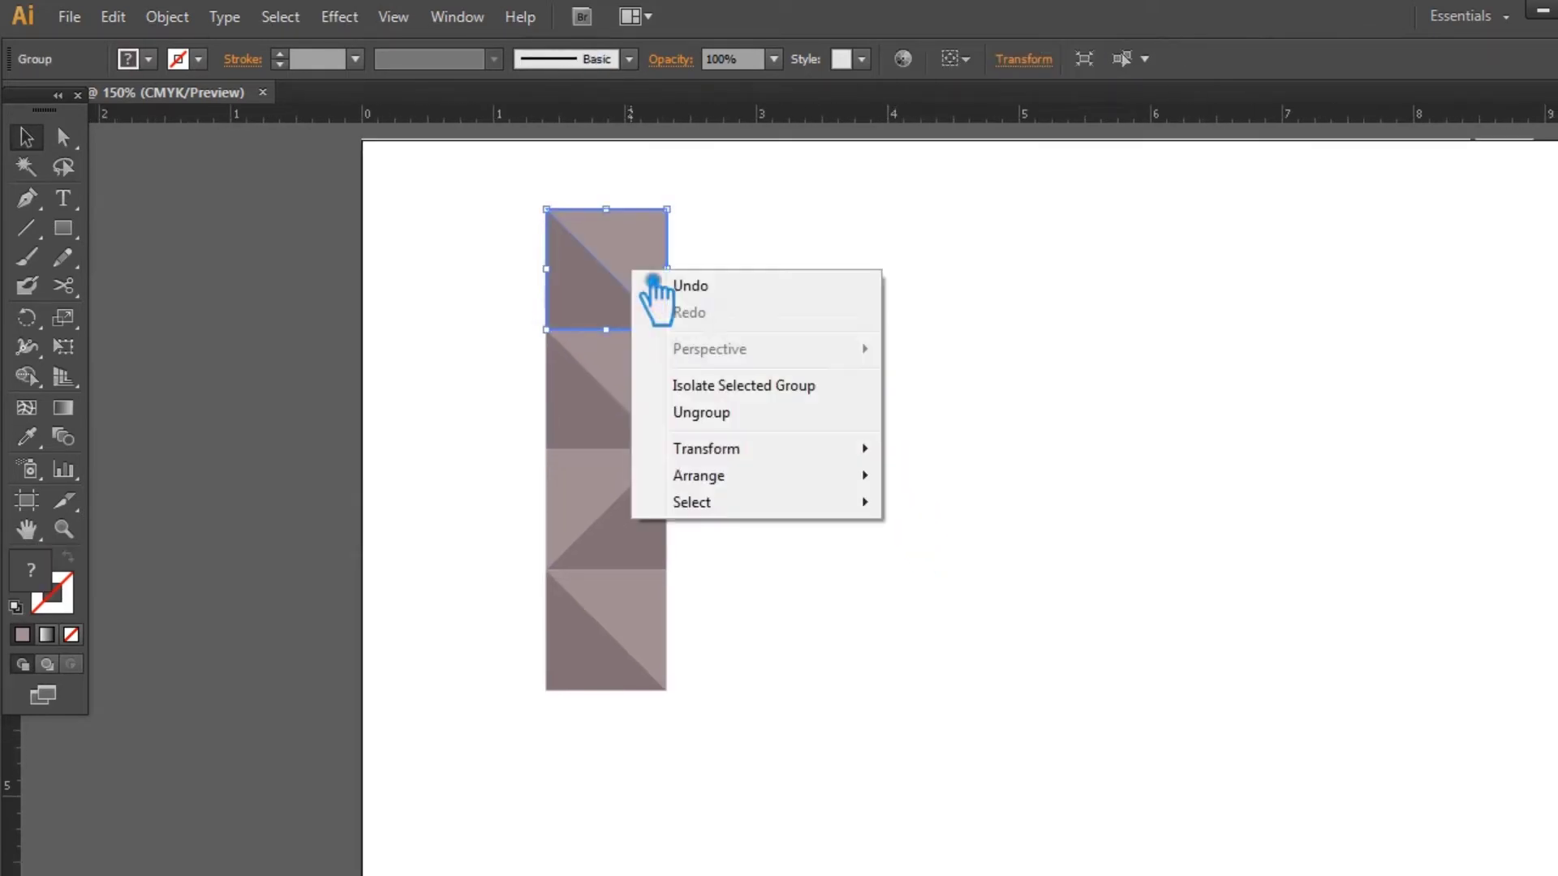
{"action": "mouse_move", "coordinate": [764, 464]}
{"action": "left_click", "coordinate": [993, 538]}
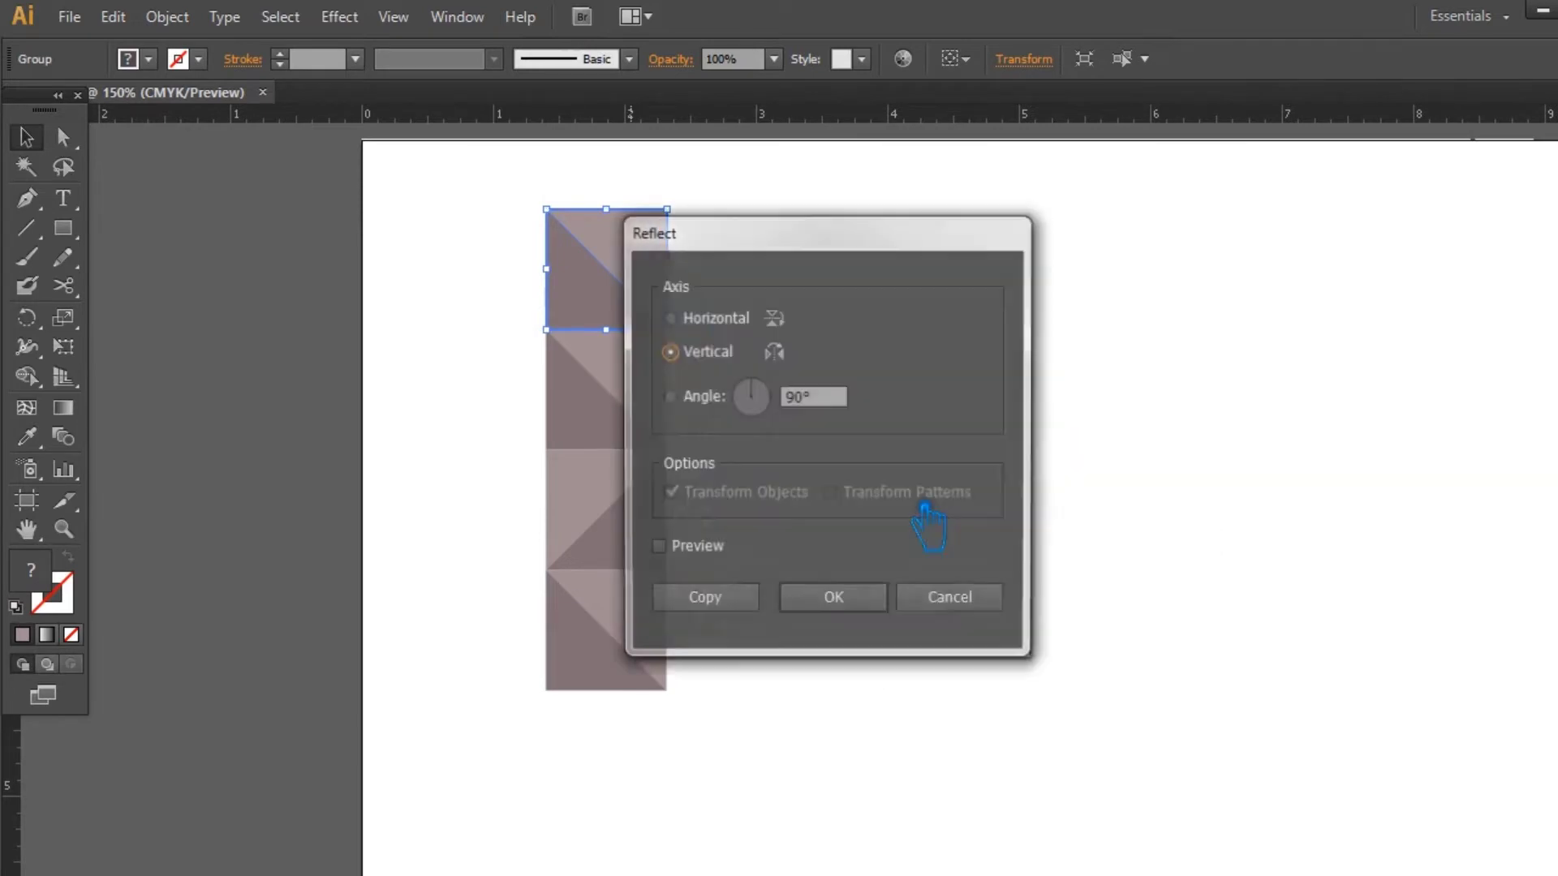
{"action": "left_click", "coordinate": [879, 607]}
{"action": "left_click", "coordinate": [904, 503]}
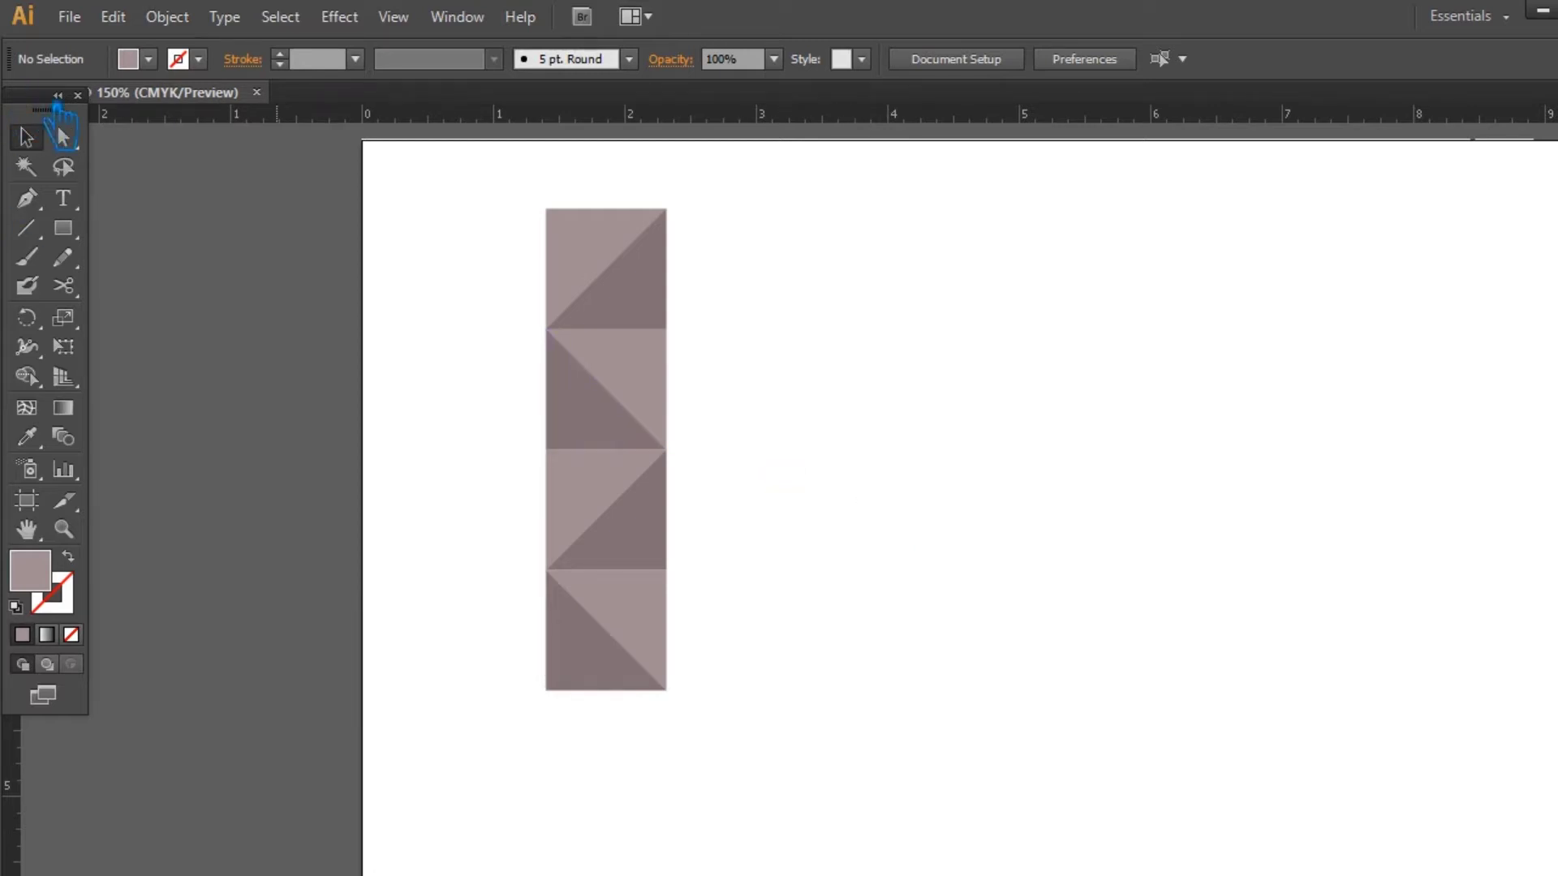
Group the four stacked squares into one column and place a level copy about 2.5 inches to its right.
{"action": "left_click_drag", "start_coordinate": [758, 730], "coordinate": [542, 250]}
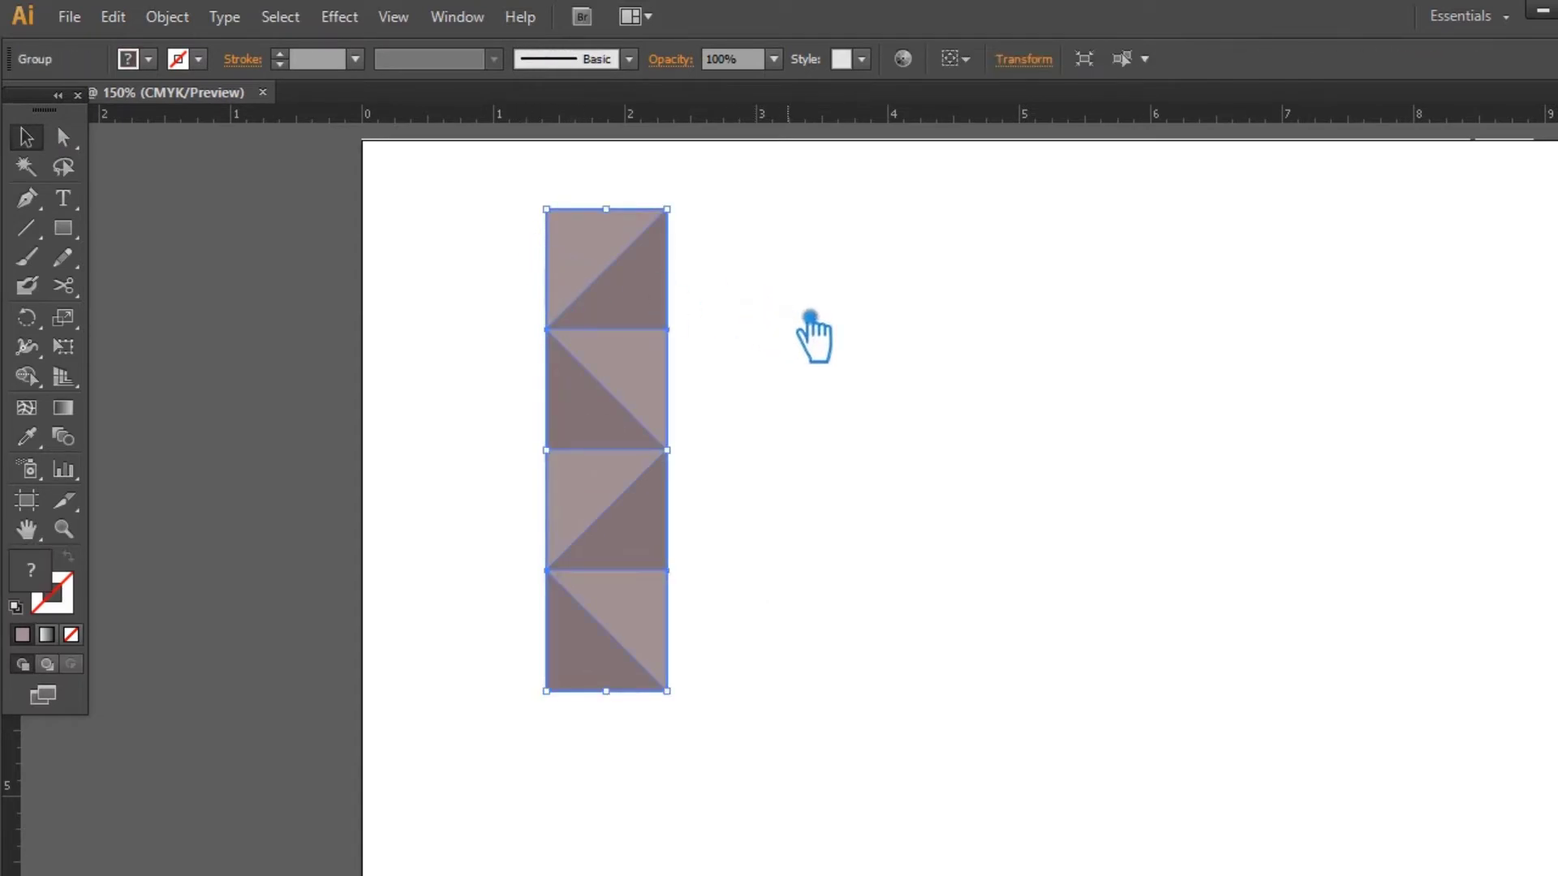
{"action": "left_click", "coordinate": [844, 442]}
{"action": "left_click_drag", "start_coordinate": [610, 391], "coordinate": [947, 383]}
{"action": "key", "text": "ctrl+z"}
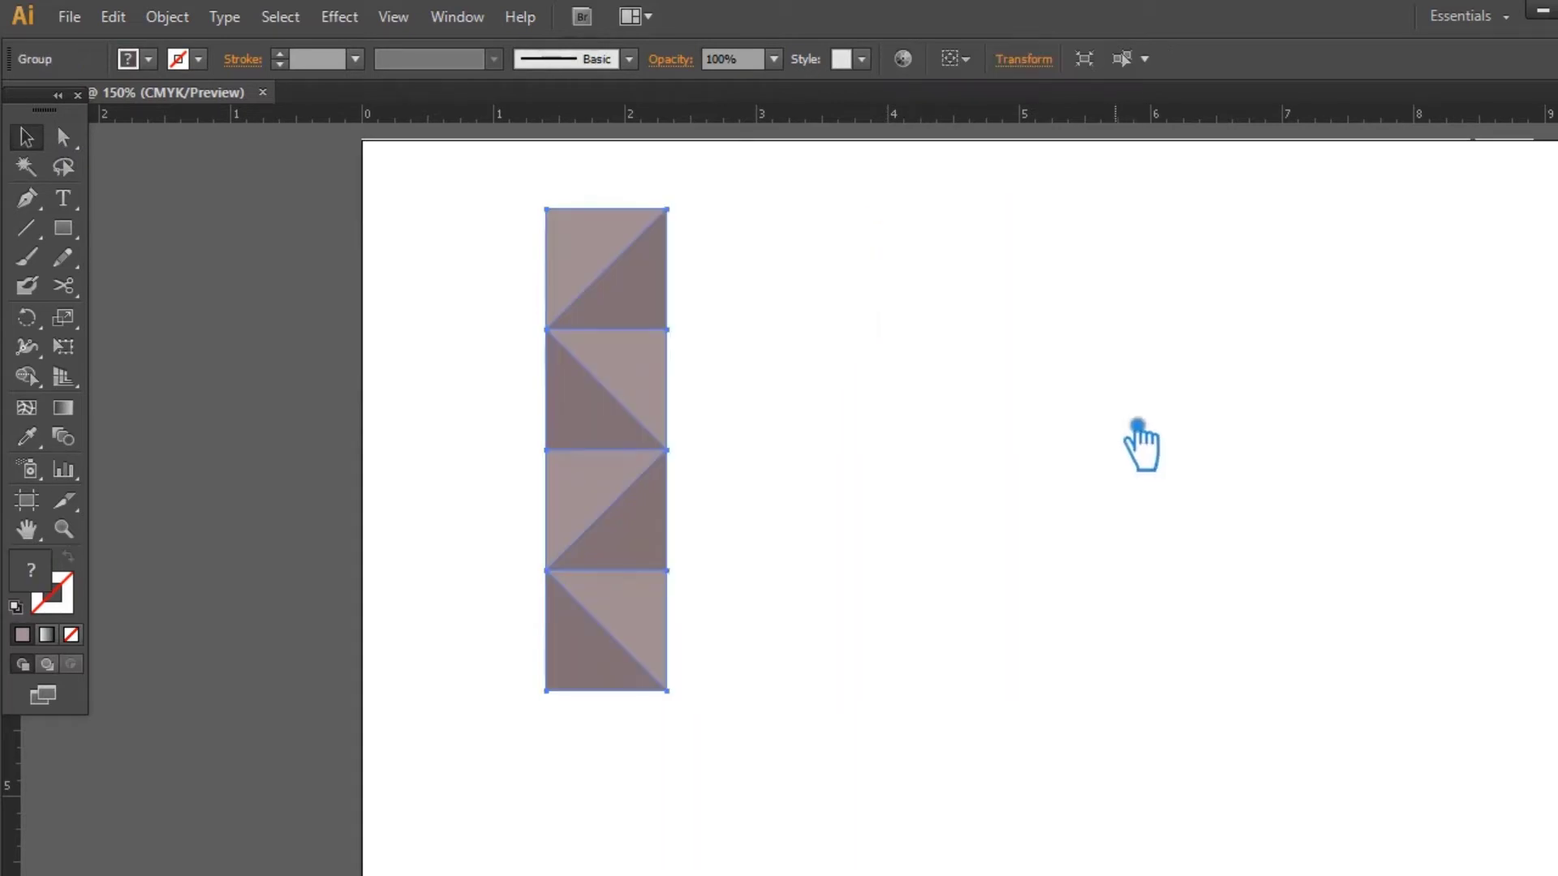
{"action": "left_click_drag", "start_coordinate": [622, 404], "coordinate": [958, 403]}
{"action": "left_click", "coordinate": [1206, 536]}
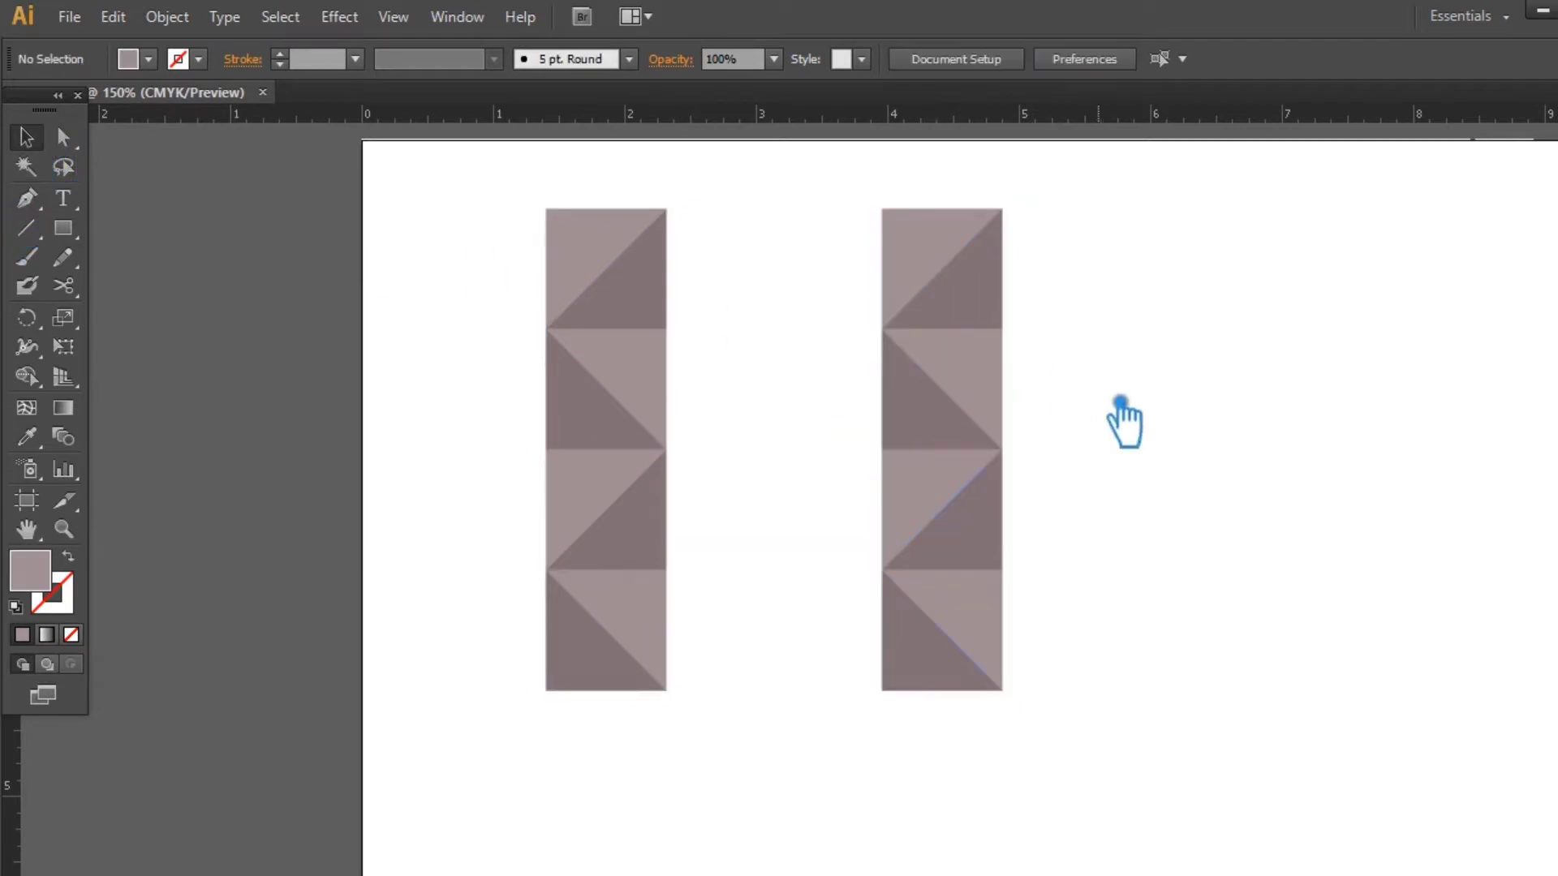
Reflect the copied right-hand column about the vertical axis.
{"action": "right_click", "coordinate": [935, 413]}
{"action": "mouse_move", "coordinate": [1046, 587]}
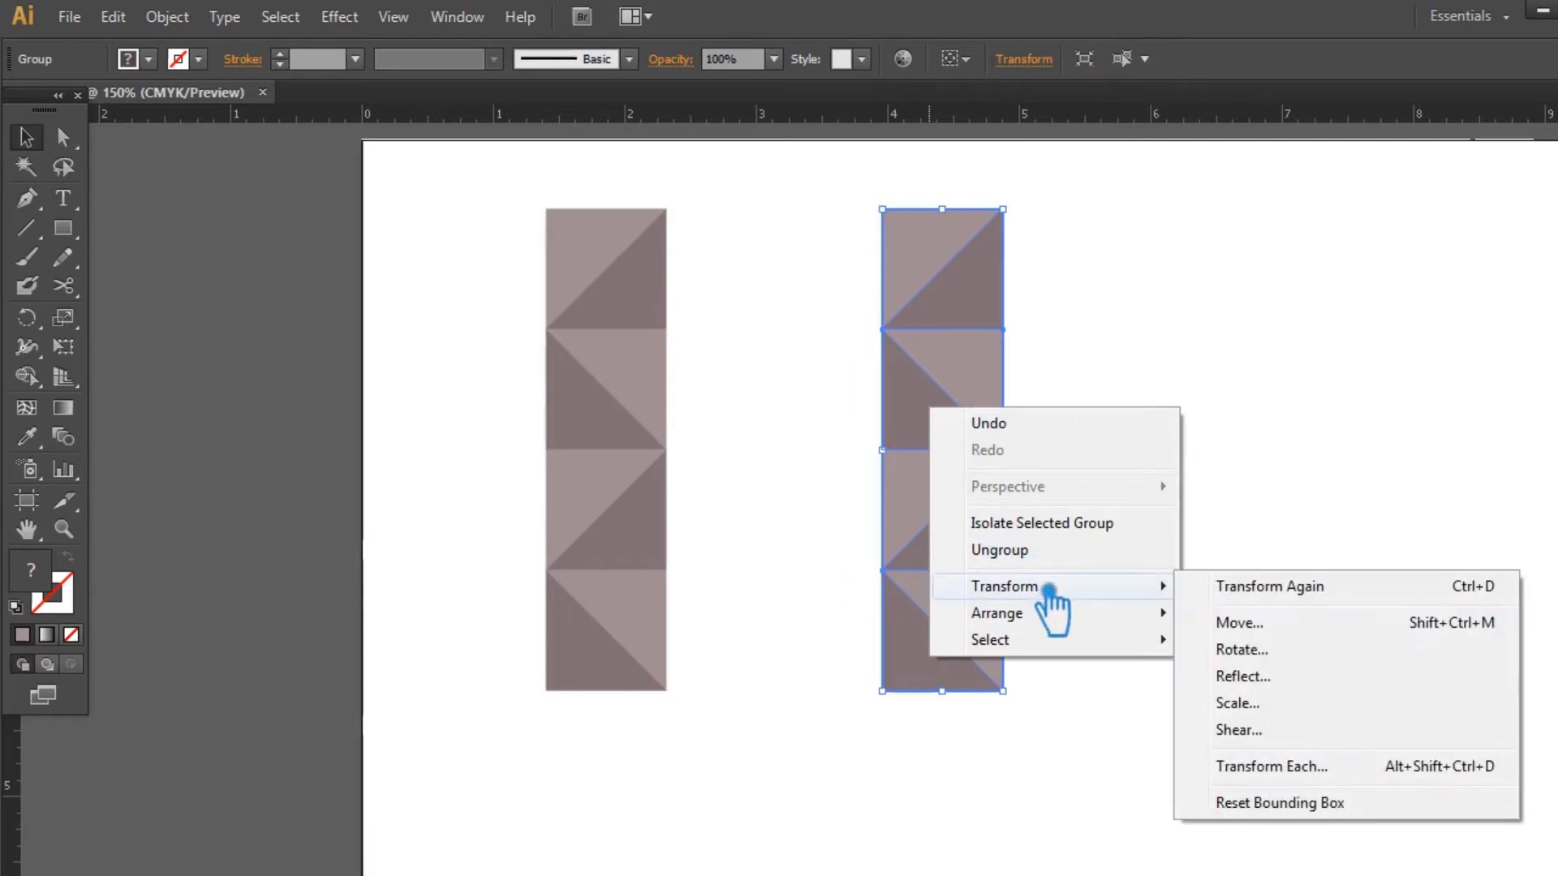
{"action": "left_click", "coordinate": [1270, 680]}
{"action": "left_click", "coordinate": [879, 610]}
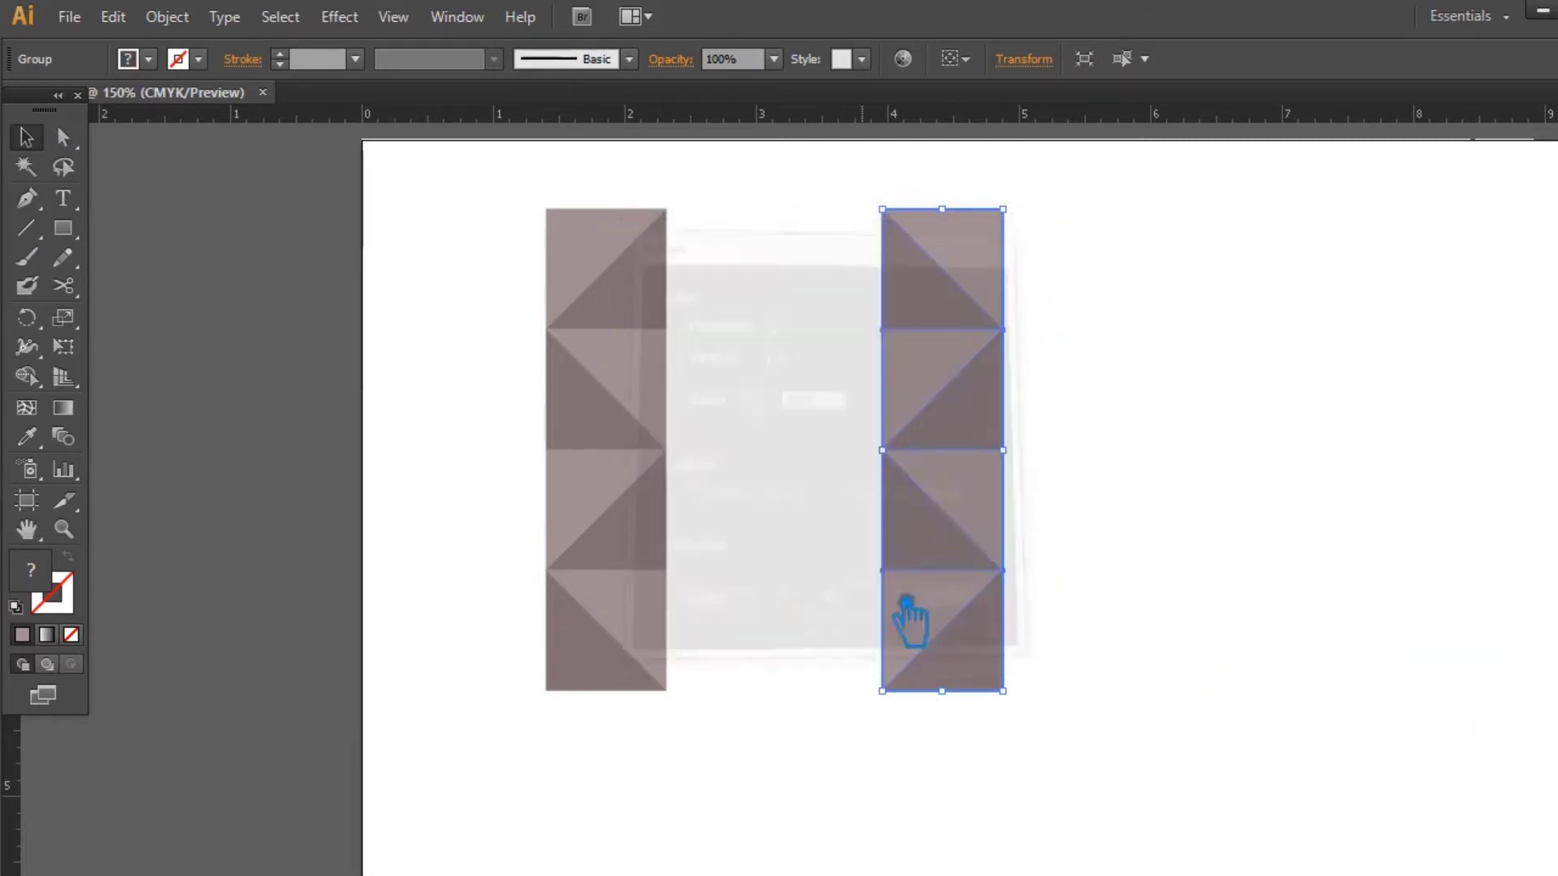
{"action": "left_click", "coordinate": [1113, 552]}
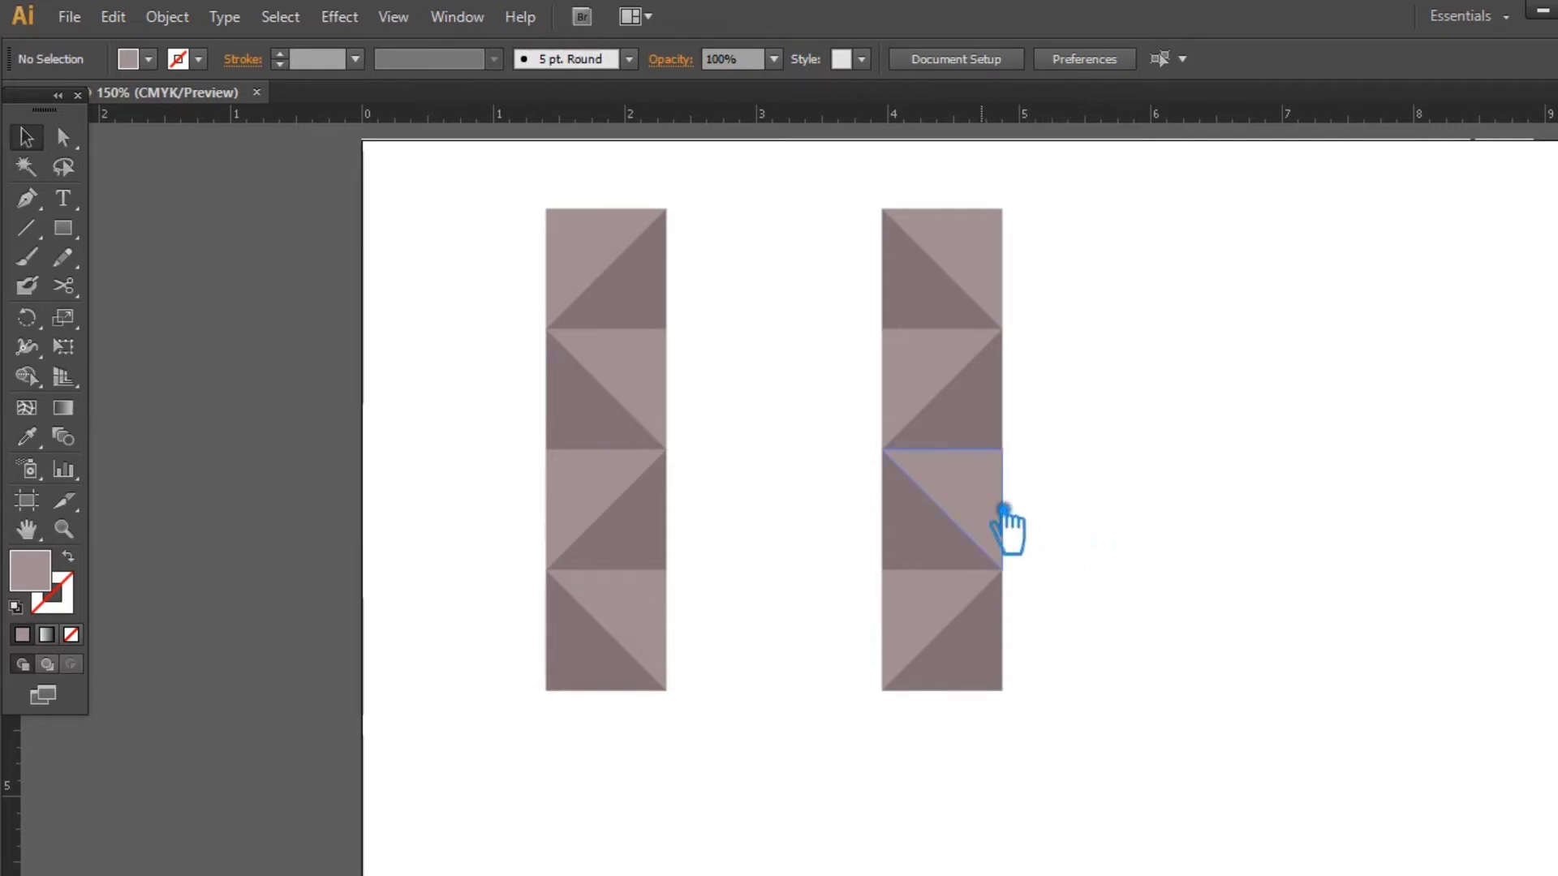
Draw two parallel diagonal lines between the columns, from the left column's top corner and mid-height to the right column's mid-height and bottom corner.
{"action": "key", "text": "F6"}
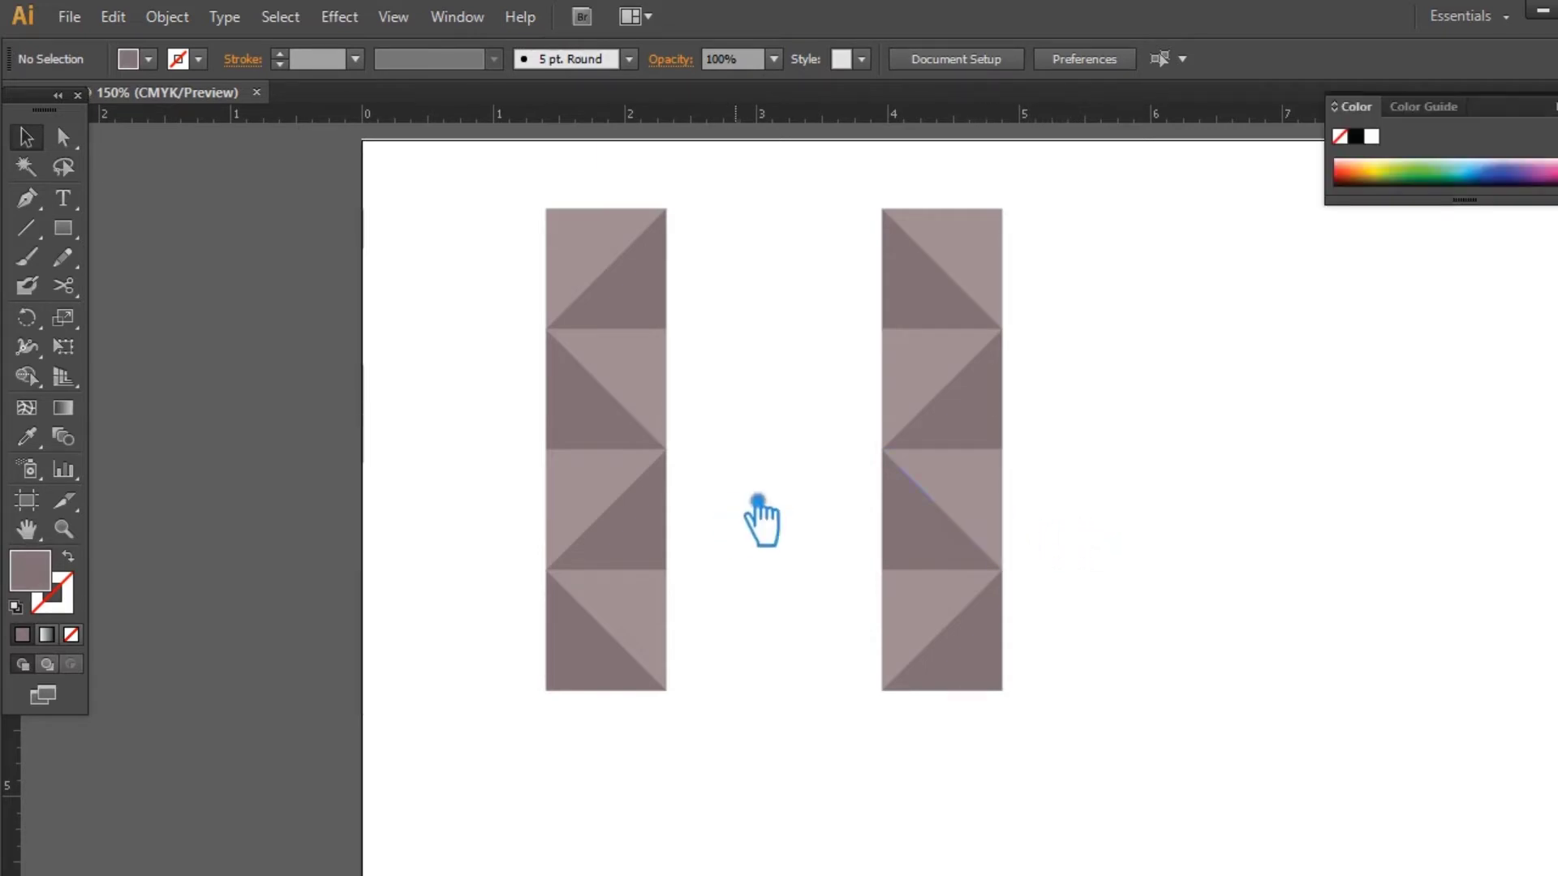
{"action": "left_click", "coordinate": [702, 443]}
{"action": "left_click", "coordinate": [29, 231]}
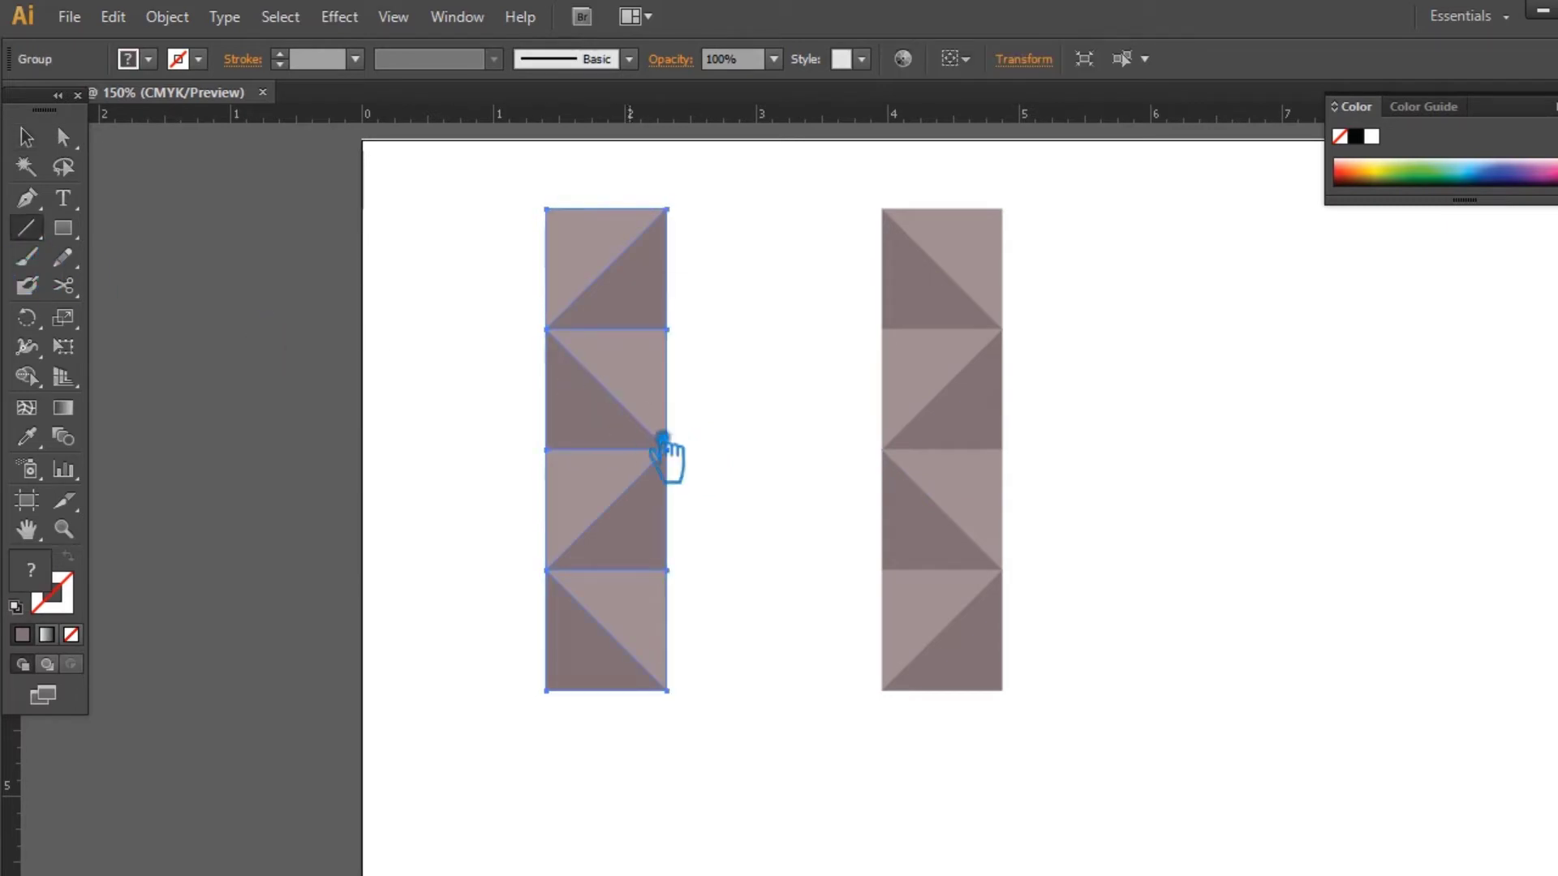
{"action": "left_click_drag", "start_coordinate": [688, 461], "coordinate": [892, 699]}
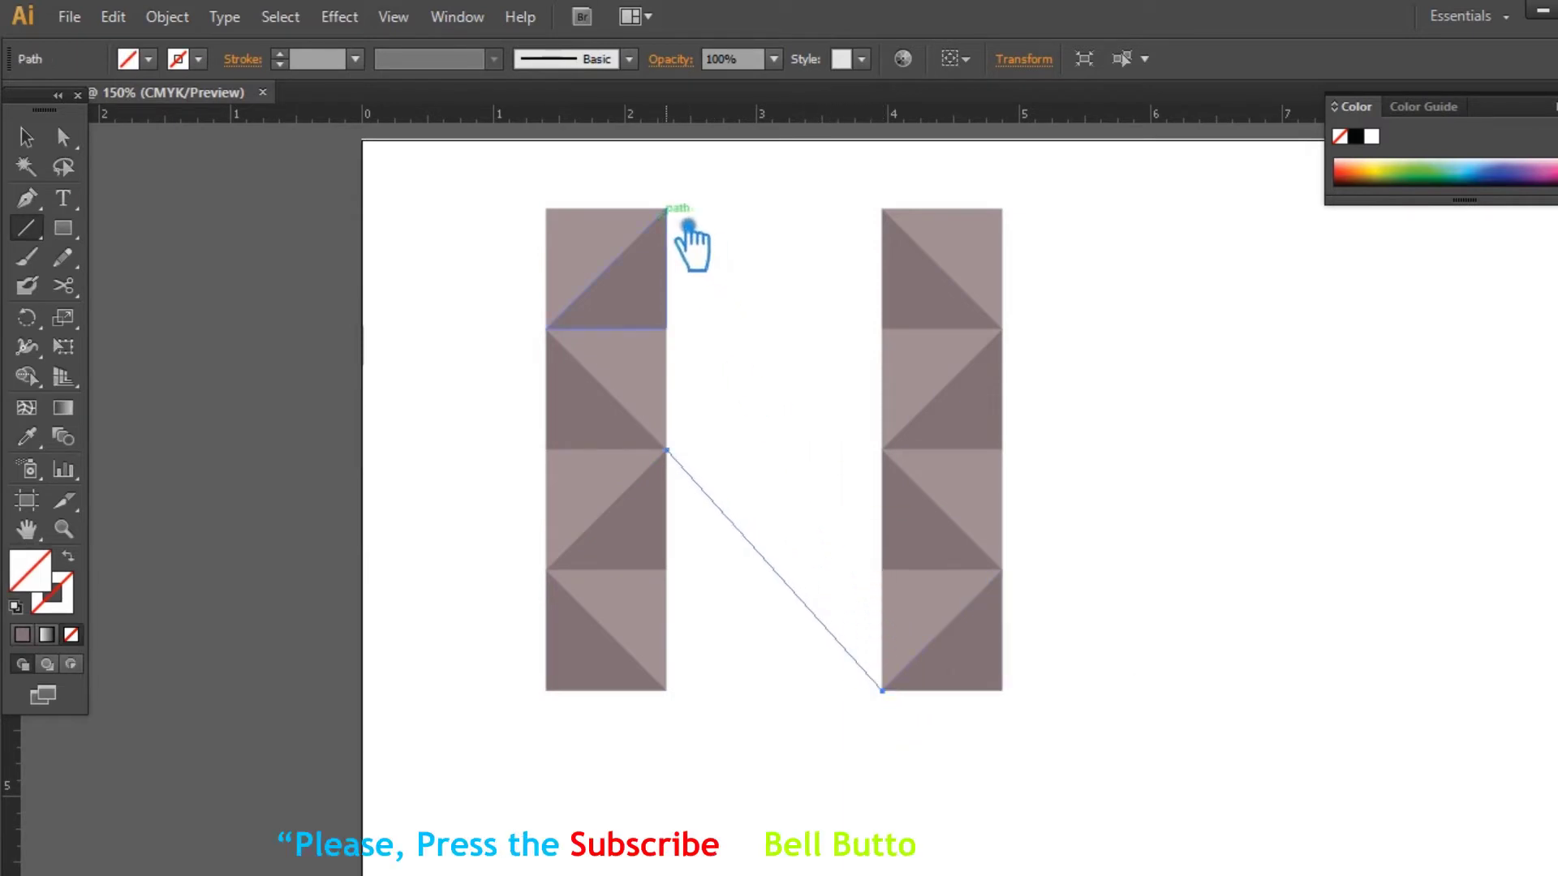
{"action": "left_click_drag", "start_coordinate": [667, 211], "coordinate": [883, 452]}
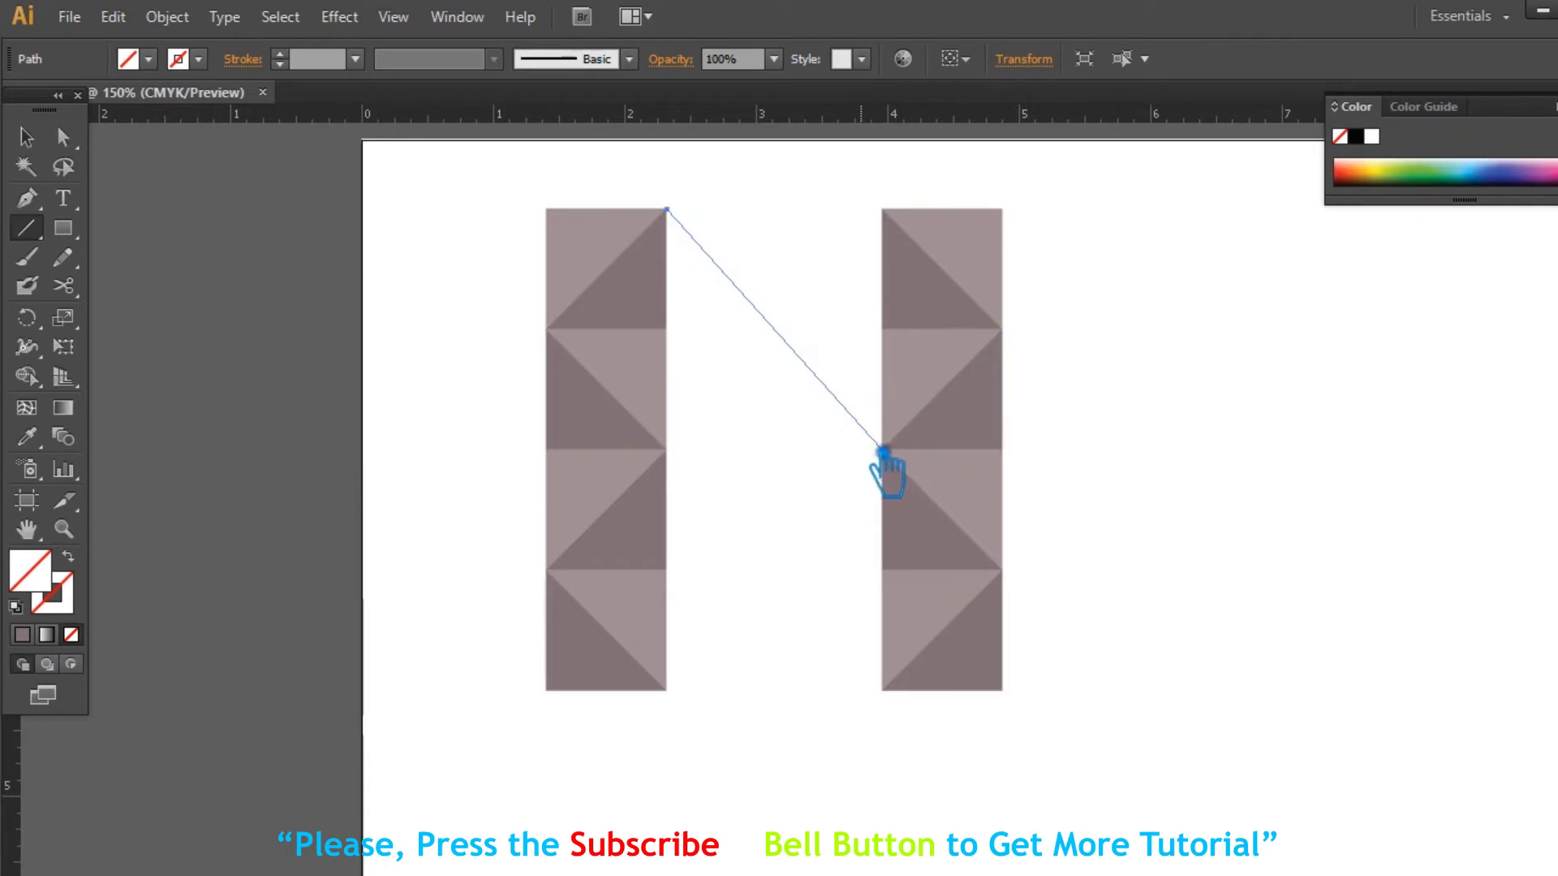
Join the two diagonal lines into a single path and fill it with the dark mauve.
{"action": "left_click", "coordinate": [26, 136]}
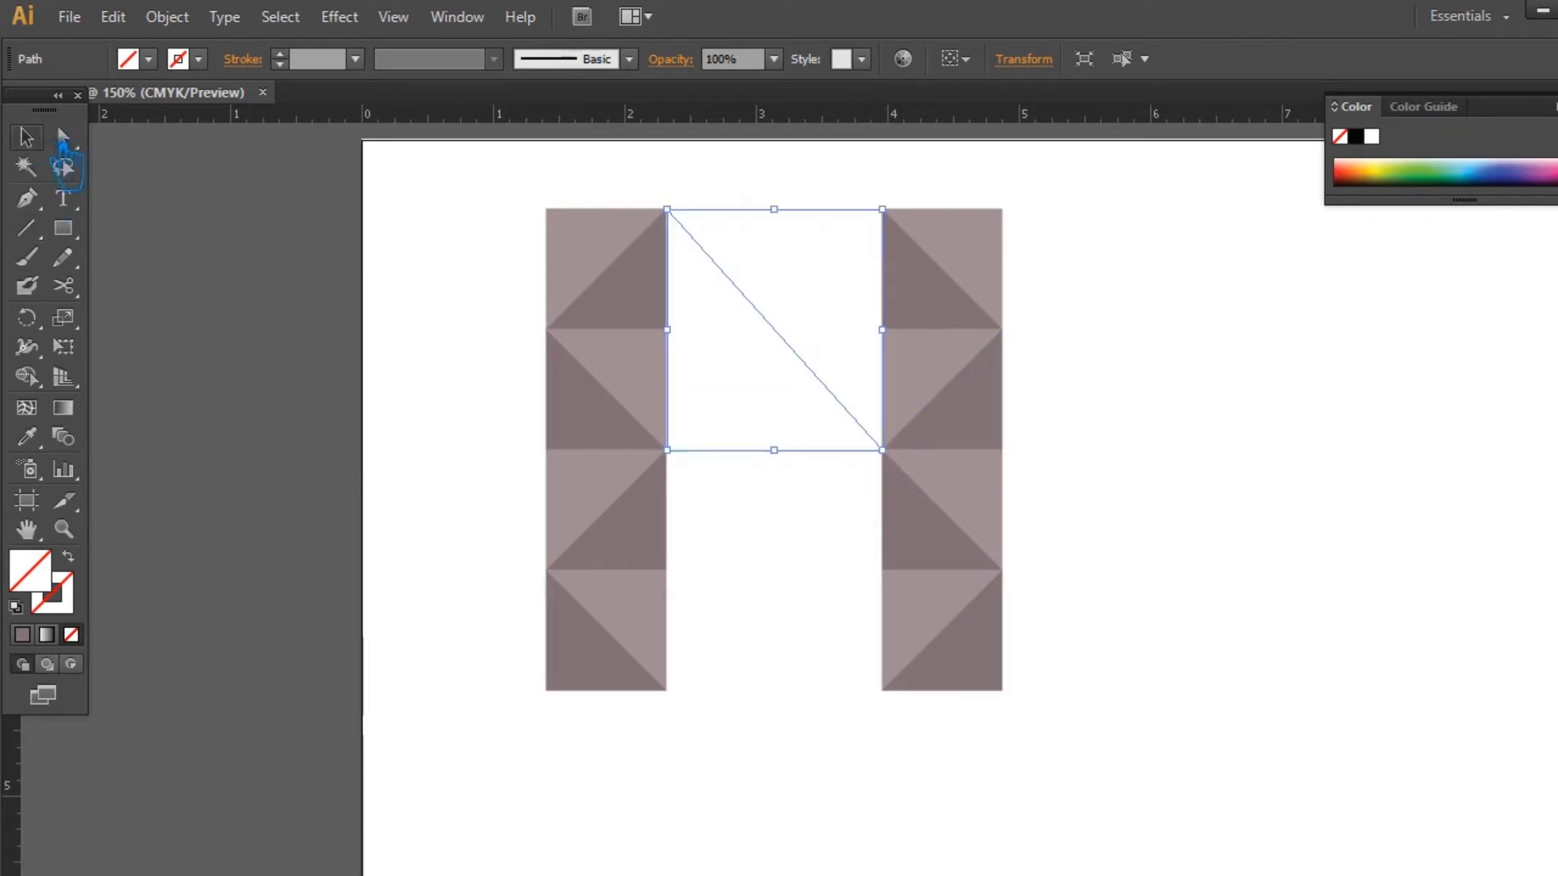
{"action": "left_click_drag", "start_coordinate": [803, 219], "coordinate": [838, 667]}
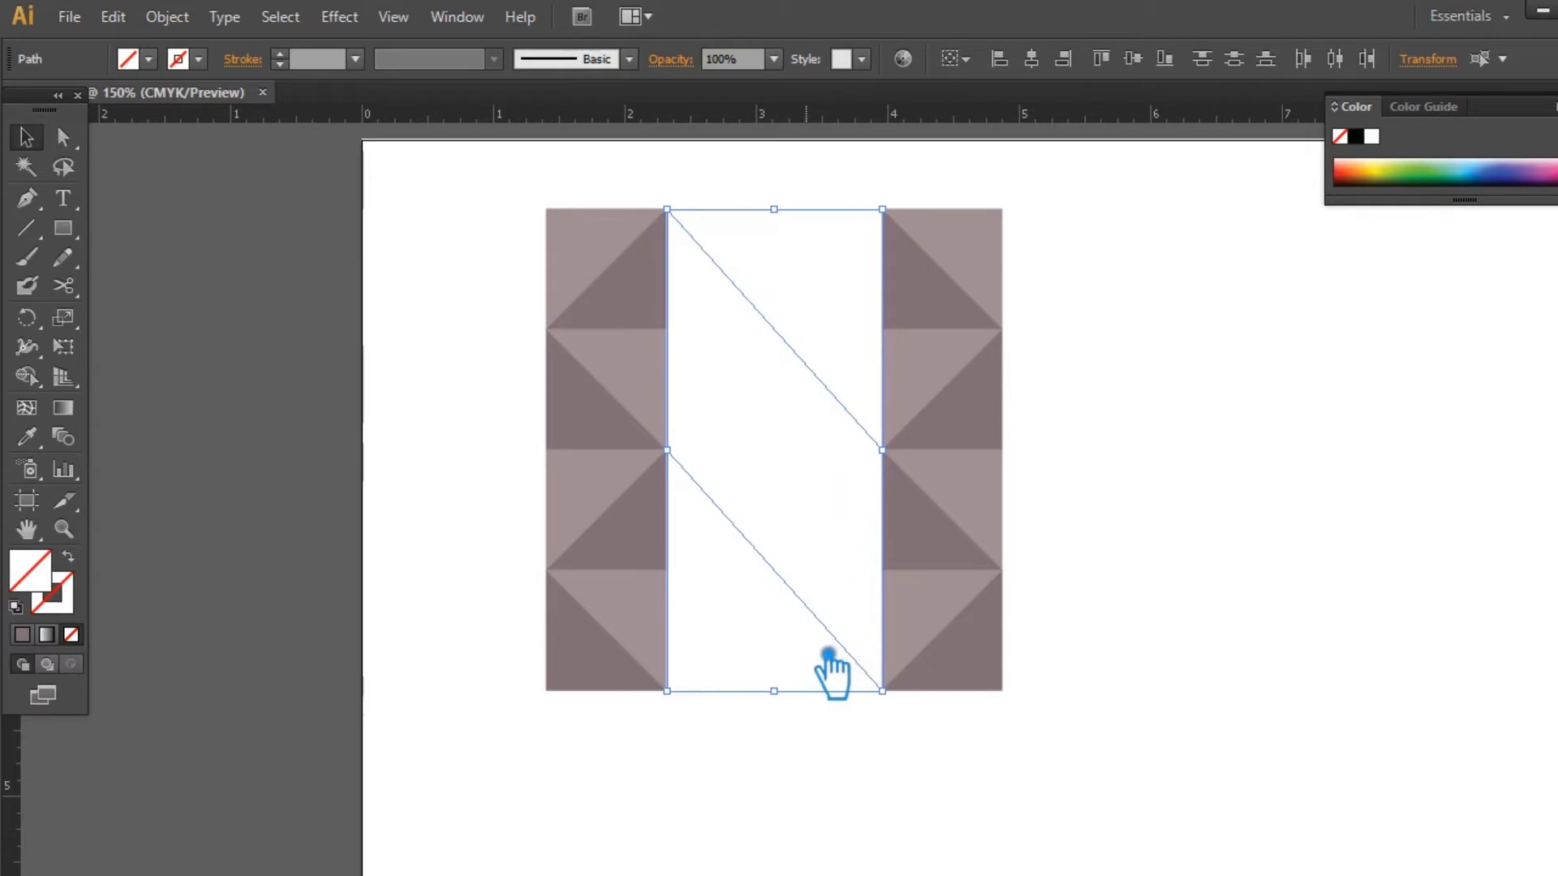
{"action": "right_click", "coordinate": [802, 350]}
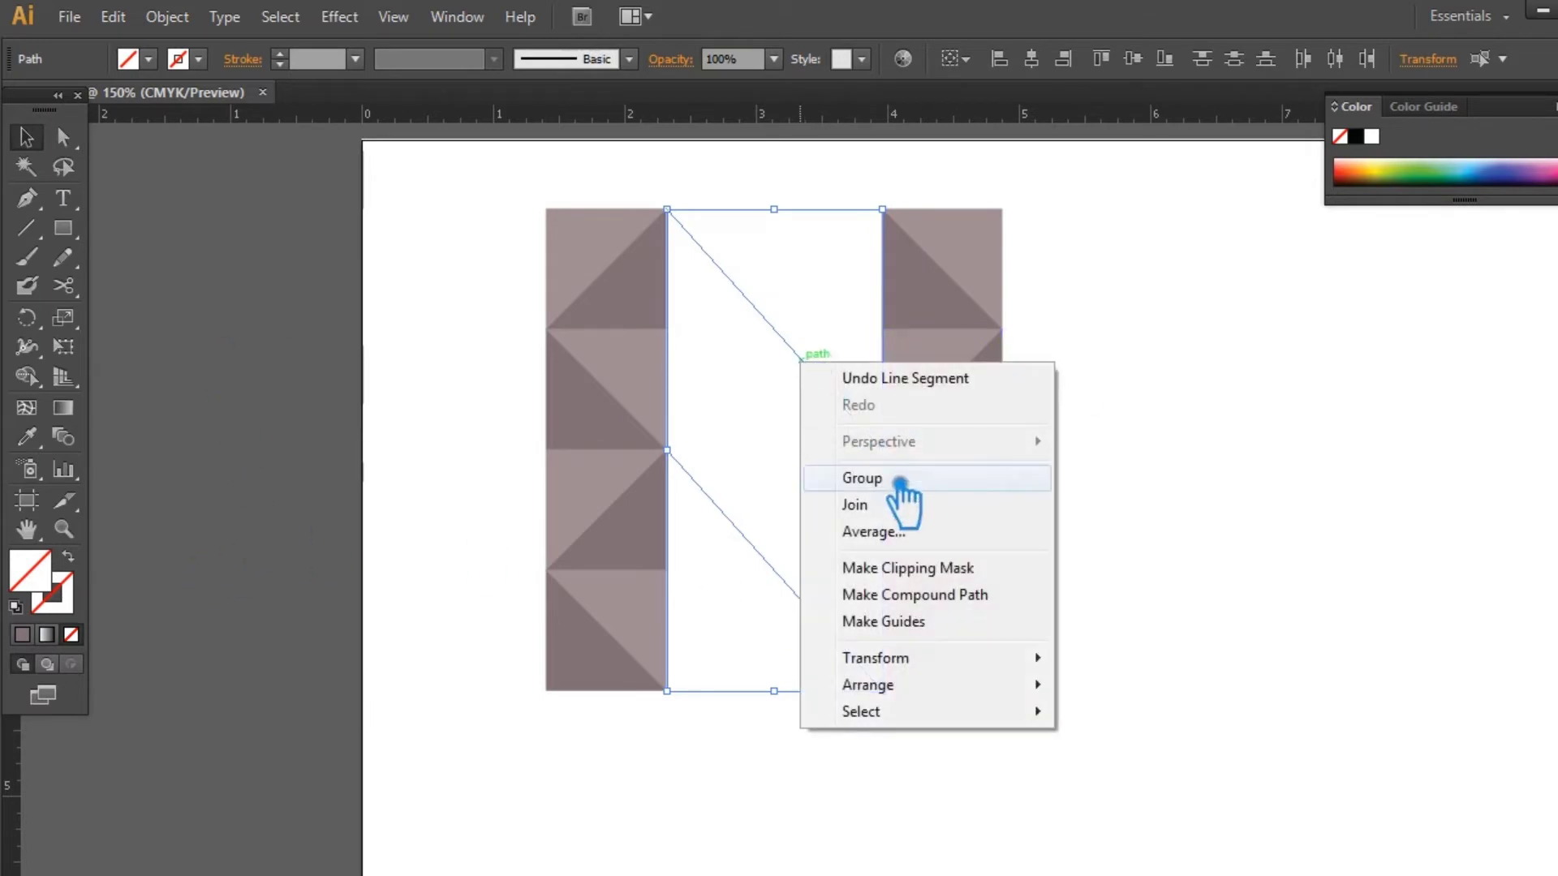
{"action": "left_click", "coordinate": [897, 504]}
{"action": "left_click_drag", "start_coordinate": [820, 720], "coordinate": [739, 331]}
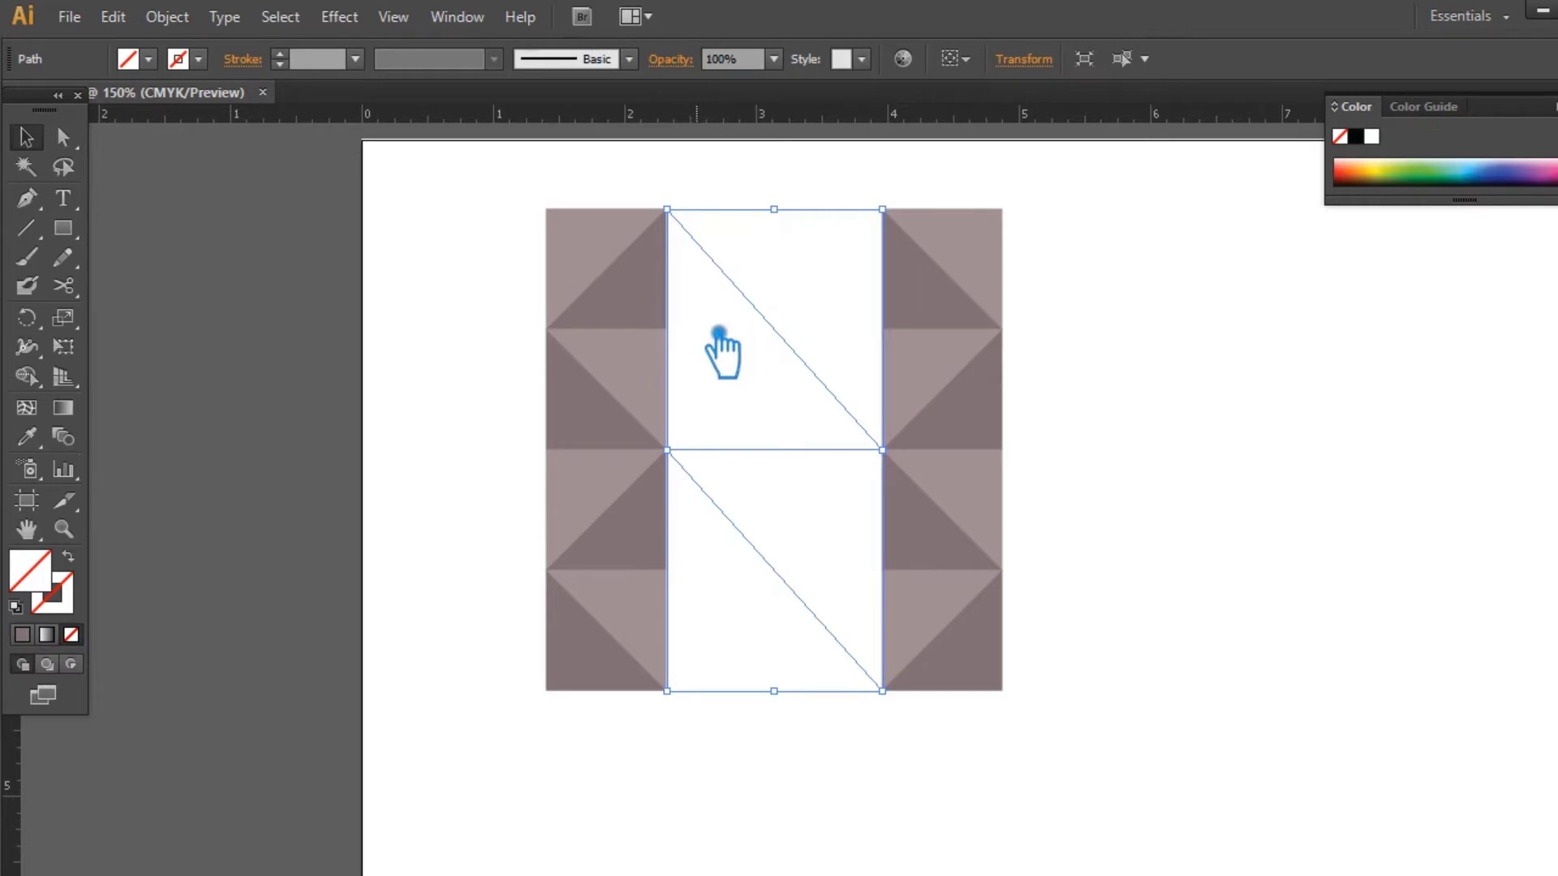
{"action": "left_click", "coordinate": [21, 635]}
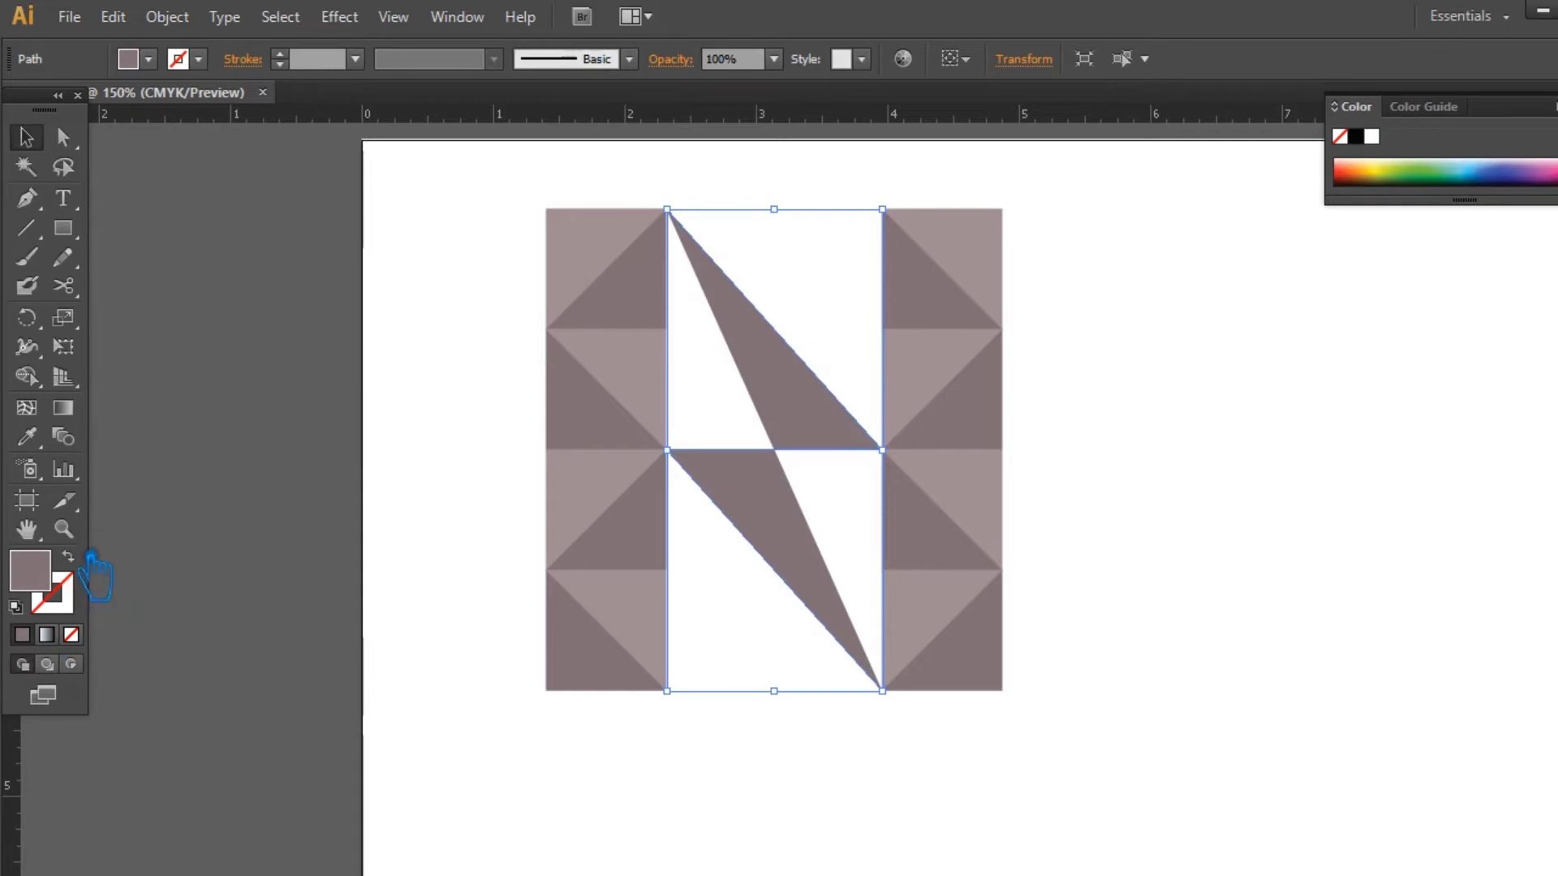
{"action": "left_click", "coordinate": [166, 16]}
{"action": "right_click", "coordinate": [777, 391]}
{"action": "left_click", "coordinate": [842, 528]}
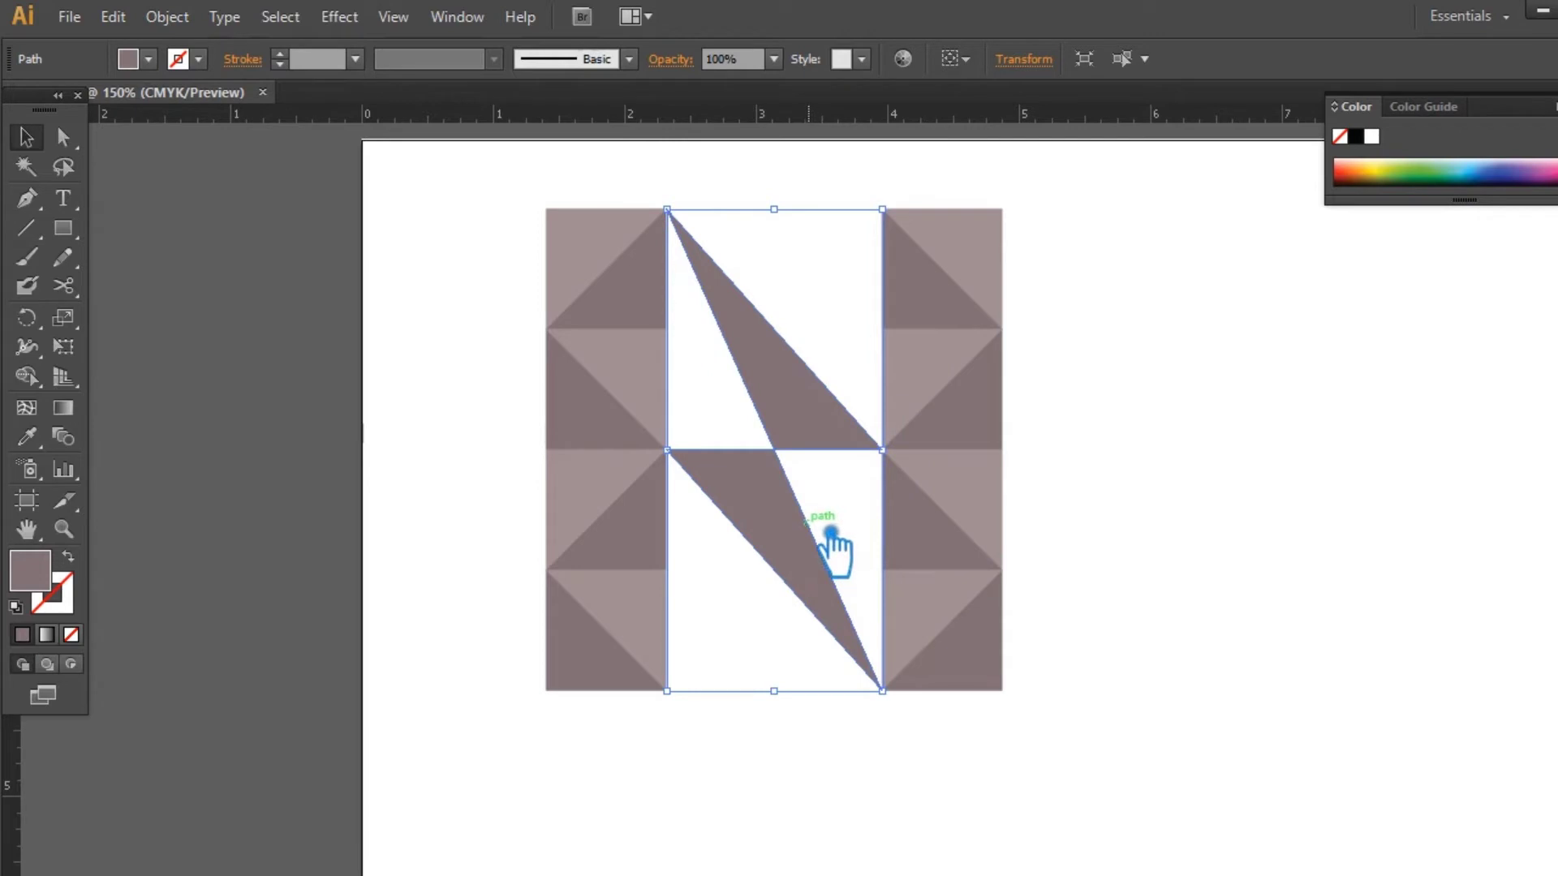
{"action": "left_click", "coordinate": [251, 298]}
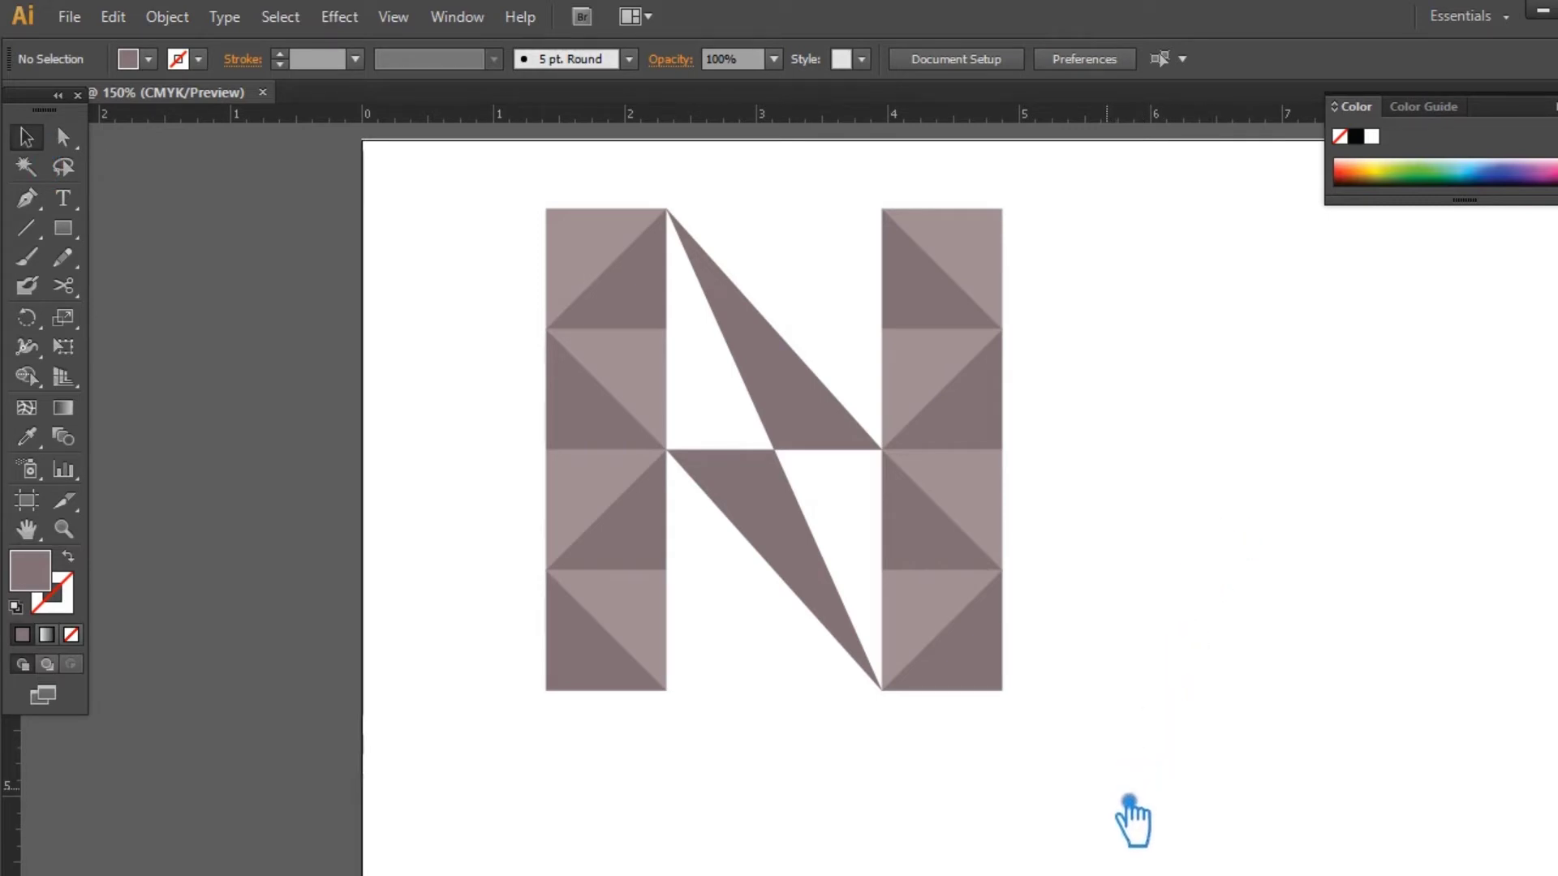
Ungroup the left-hand column into its separate squares.
{"action": "left_click", "coordinate": [785, 406]}
{"action": "left_click", "coordinate": [649, 344]}
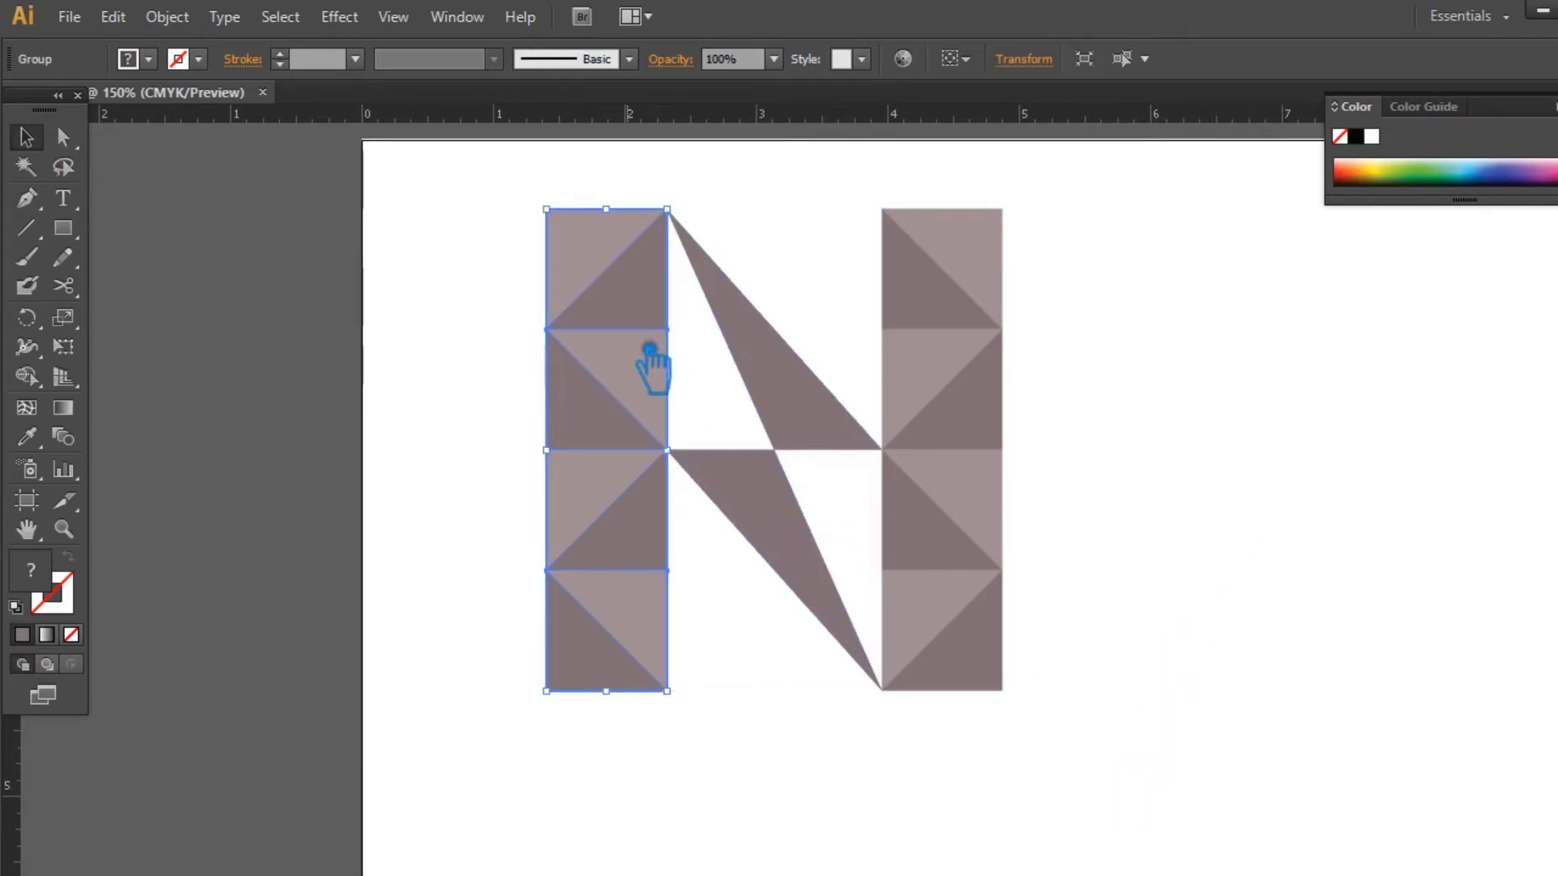
{"action": "left_click", "coordinate": [1116, 425]}
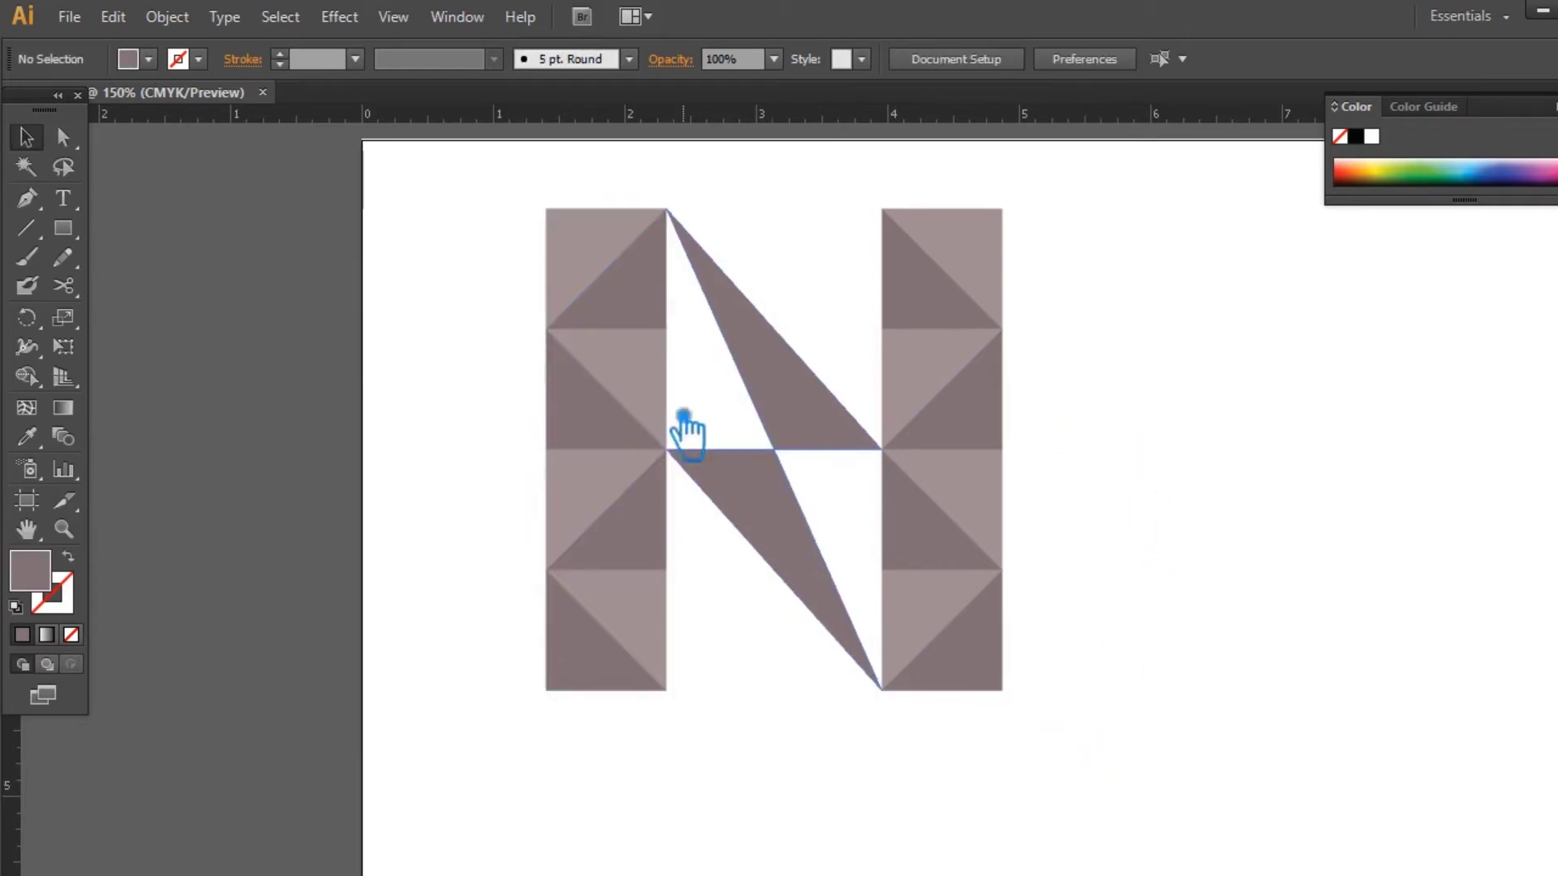
{"action": "right_click", "coordinate": [627, 619]}
{"action": "left_click", "coordinate": [513, 703]}
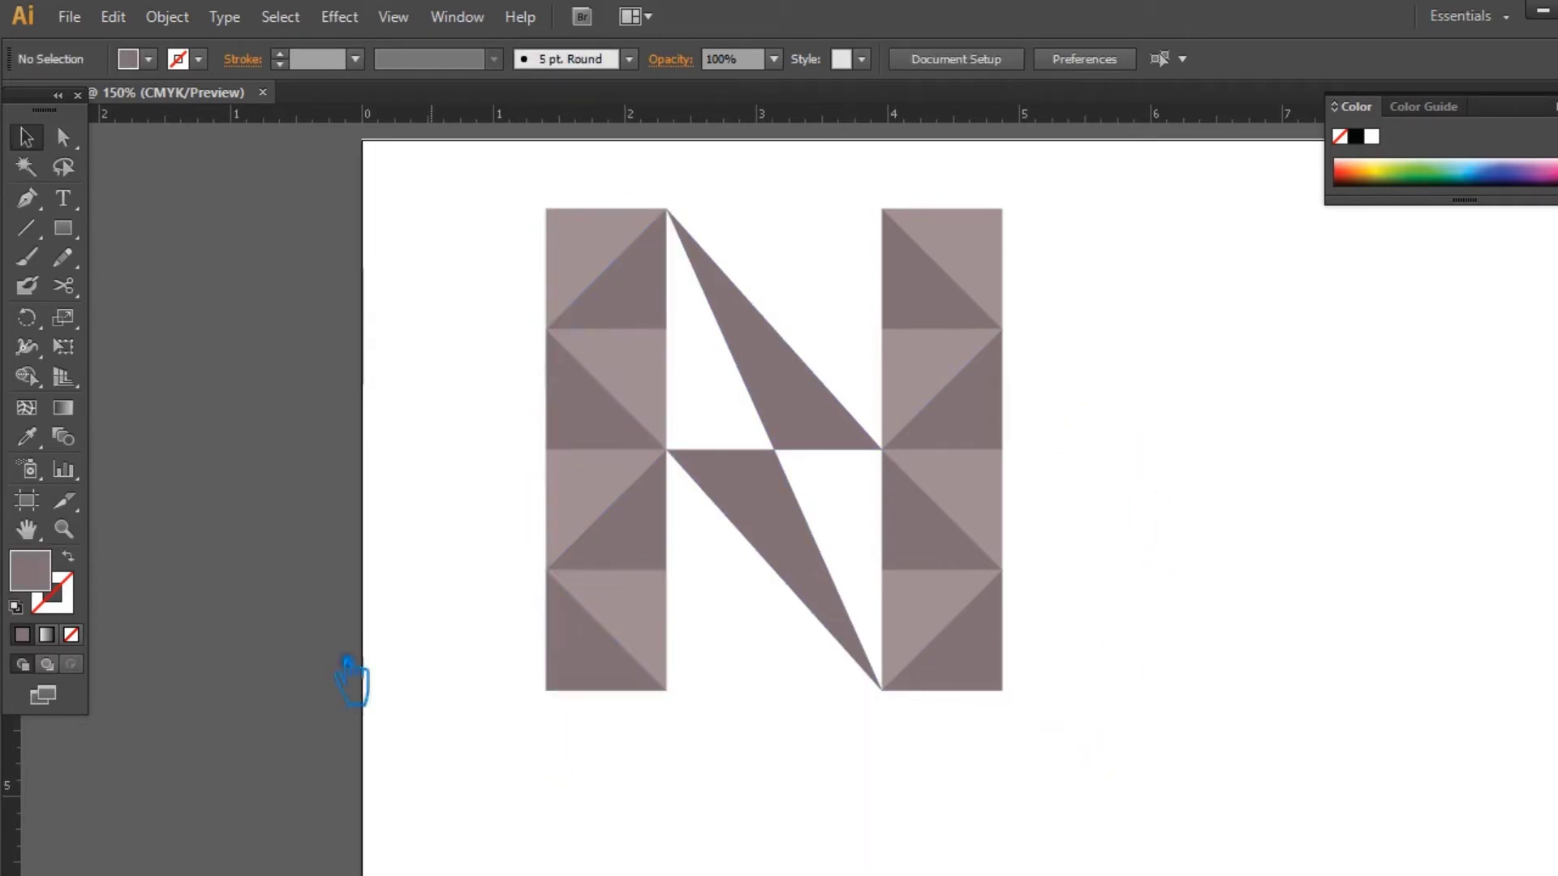
{"action": "left_click", "coordinate": [637, 588]}
{"action": "right_click", "coordinate": [617, 559]}
{"action": "left_click", "coordinate": [710, 703]}
{"action": "right_click", "coordinate": [645, 627]}
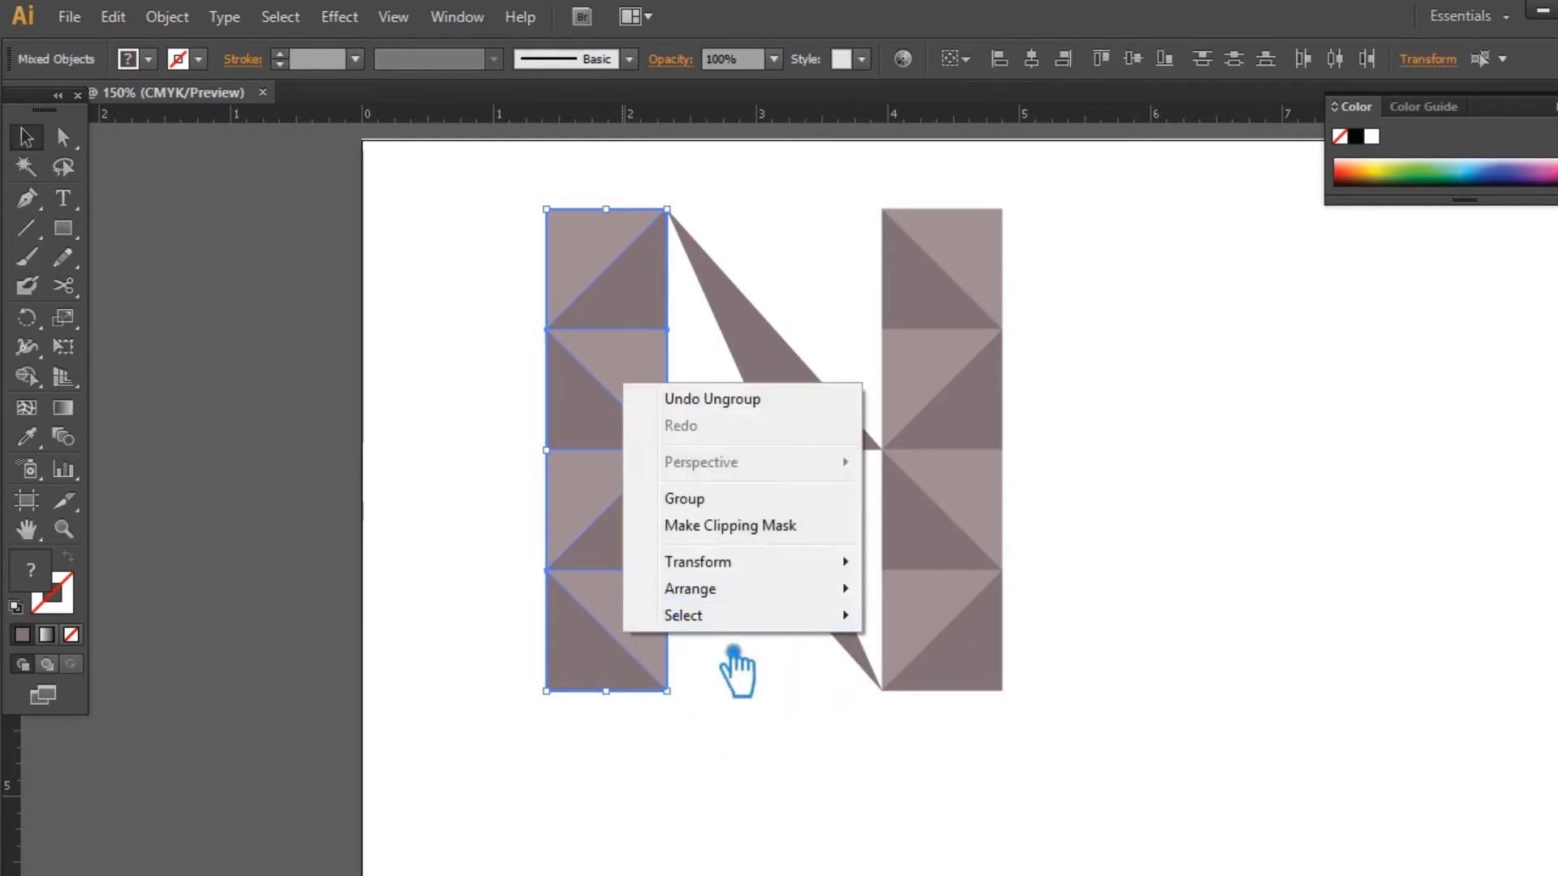
{"action": "left_click", "coordinate": [647, 637]}
{"action": "right_click", "coordinate": [647, 627]}
{"action": "left_click", "coordinate": [782, 713]}
Ungroup the left-hand column's squares into individual light and dark triangles.
{"action": "right_click", "coordinate": [630, 645]}
{"action": "left_click", "coordinate": [625, 643]}
{"action": "right_click", "coordinate": [622, 637]}
{"action": "left_click", "coordinate": [754, 675]}
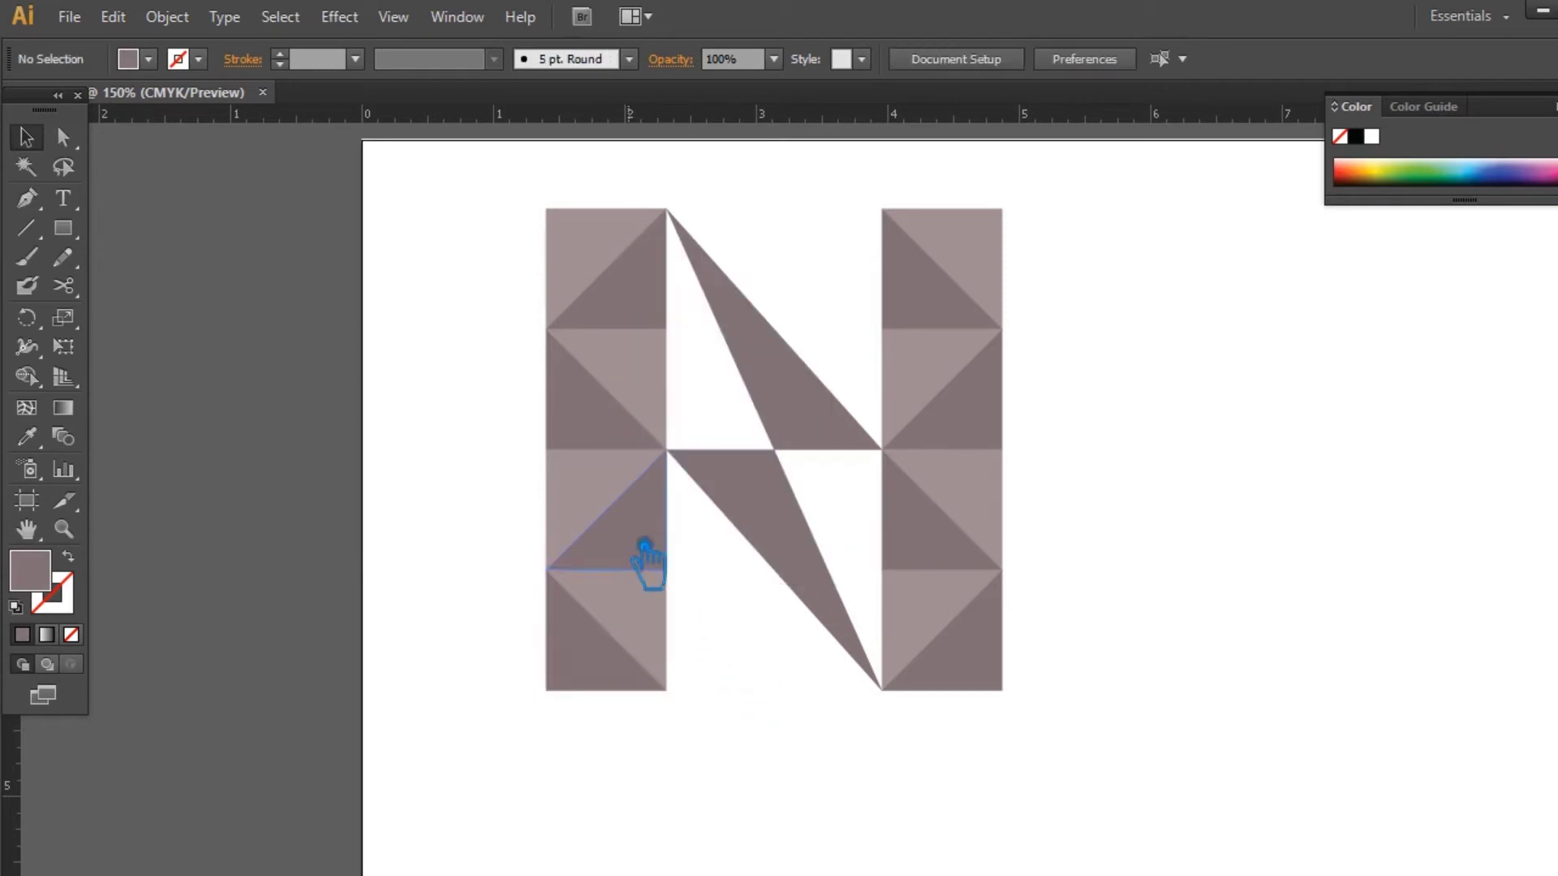
{"action": "left_click", "coordinate": [641, 539]}
{"action": "right_click", "coordinate": [640, 538]}
{"action": "left_click", "coordinate": [714, 665]}
{"action": "right_click", "coordinate": [613, 430]}
{"action": "left_click", "coordinate": [685, 552]}
{"action": "right_click", "coordinate": [580, 251]}
{"action": "left_click", "coordinate": [649, 371]}
Ungroup the right-hand column of squares.
{"action": "right_click", "coordinate": [890, 236]}
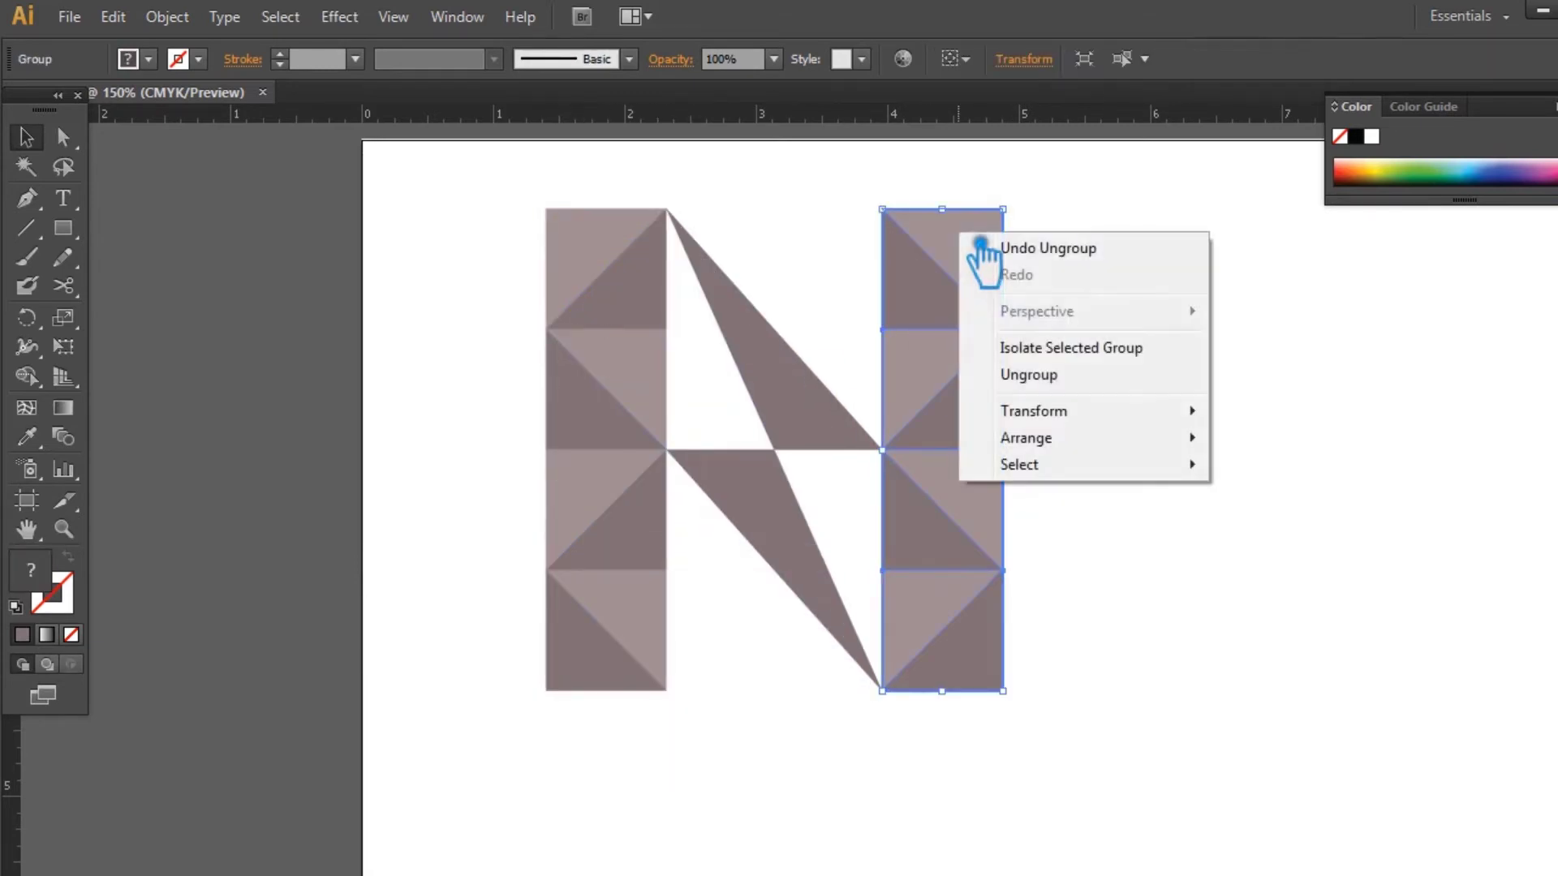
{"action": "left_click", "coordinate": [1052, 375]}
{"action": "left_click", "coordinate": [1168, 529]}
{"action": "key", "text": "ctrl+z"}
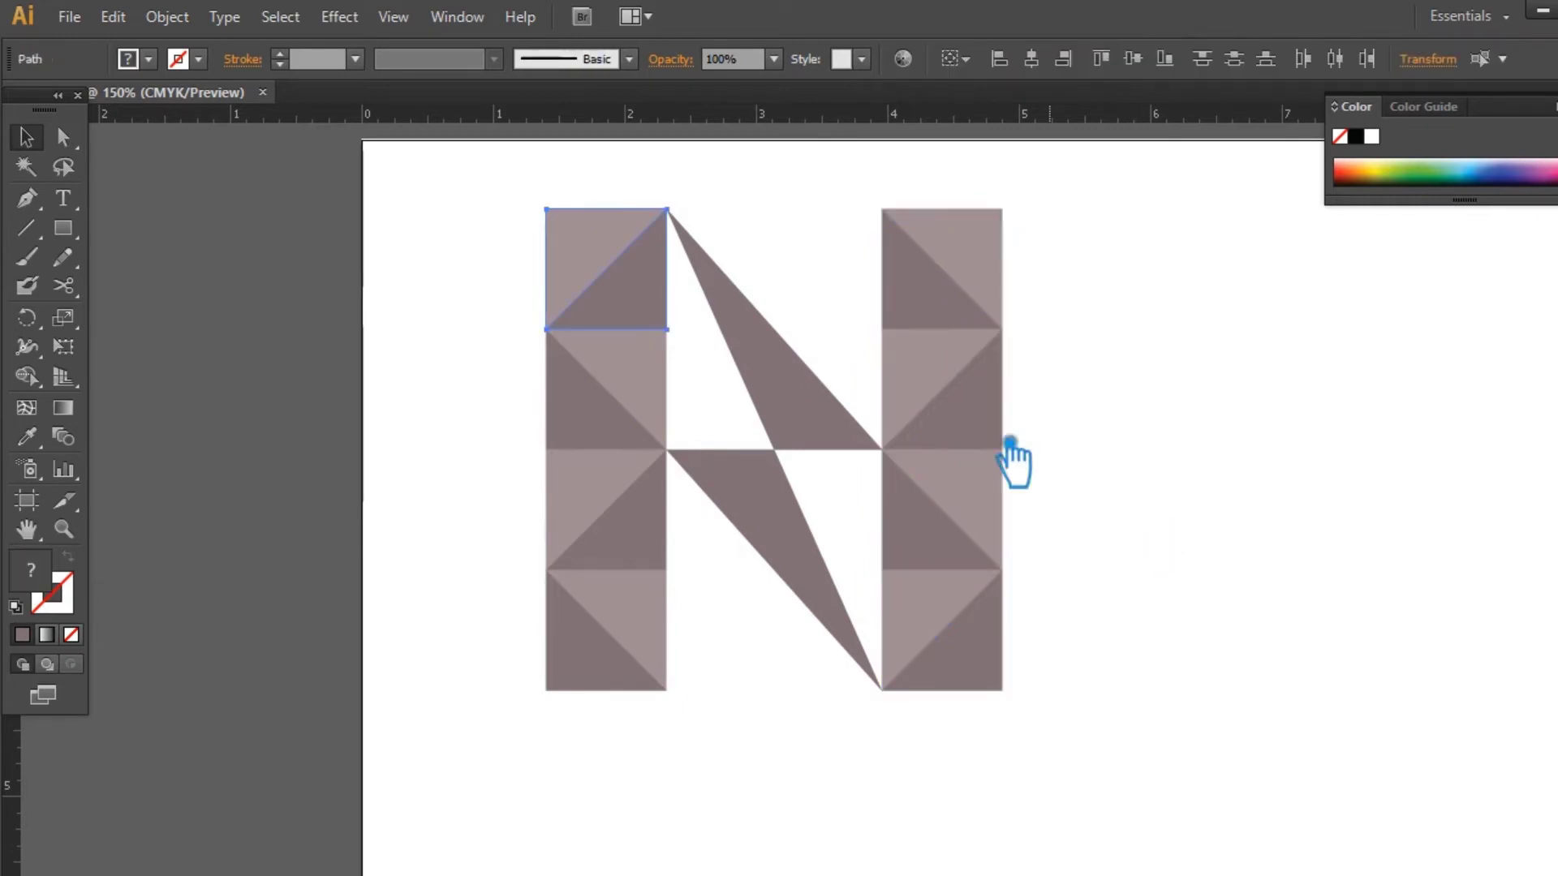
{"action": "left_click", "coordinate": [996, 398]}
{"action": "right_click", "coordinate": [623, 256]}
{"action": "left_click", "coordinate": [1095, 364]}
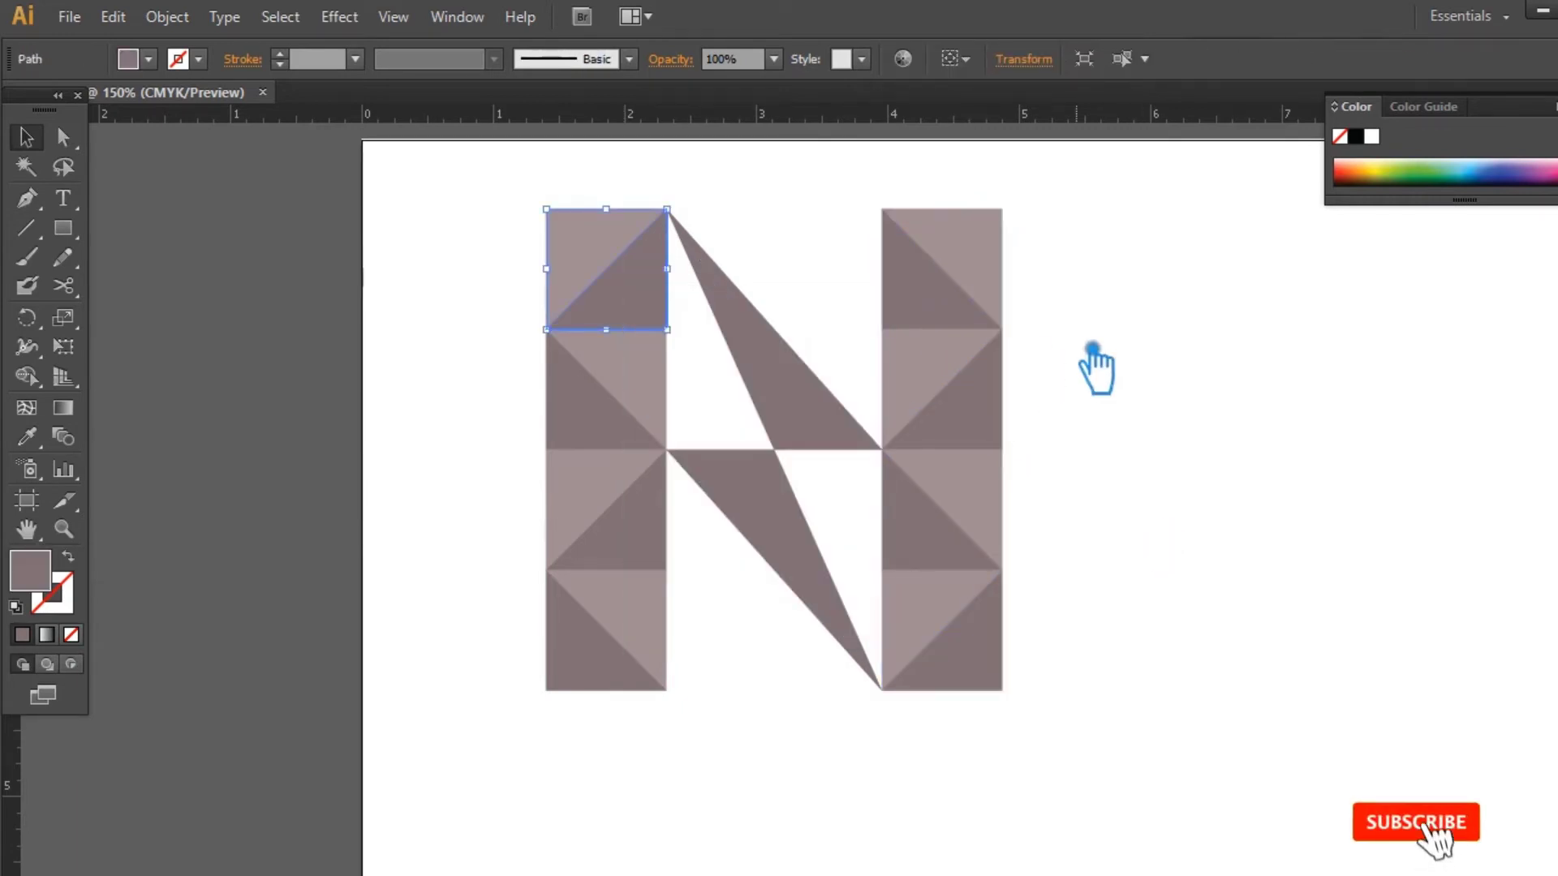
{"action": "right_click", "coordinate": [964, 273]}
{"action": "left_click", "coordinate": [1047, 413]}
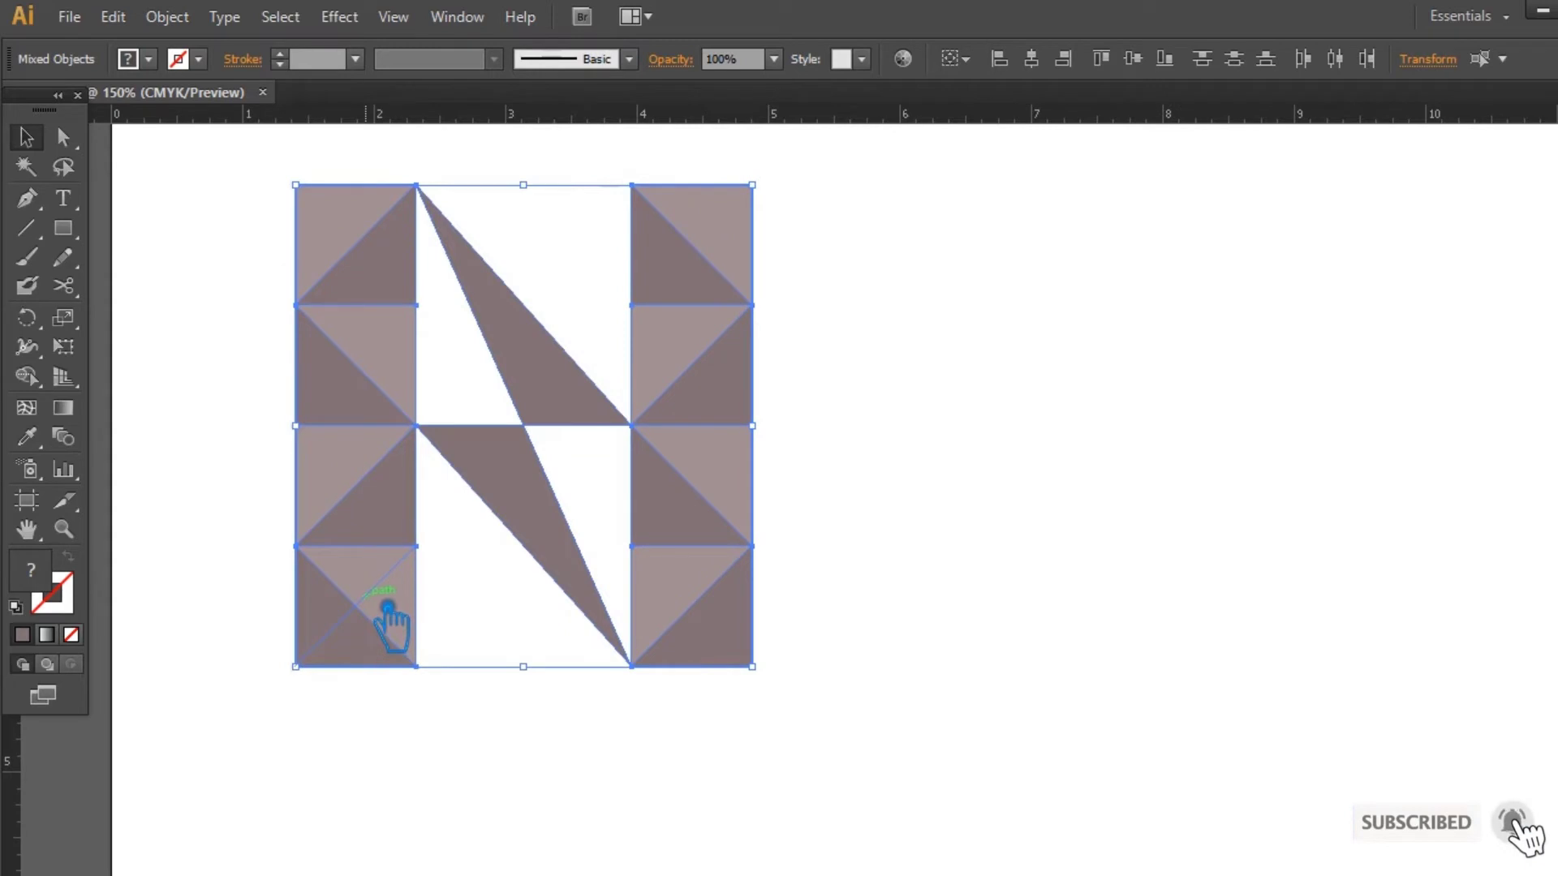
Place a copy of the whole letter N about 4.4 inches to the right of the original.
{"action": "key", "text": "ctrl+shift+b"}
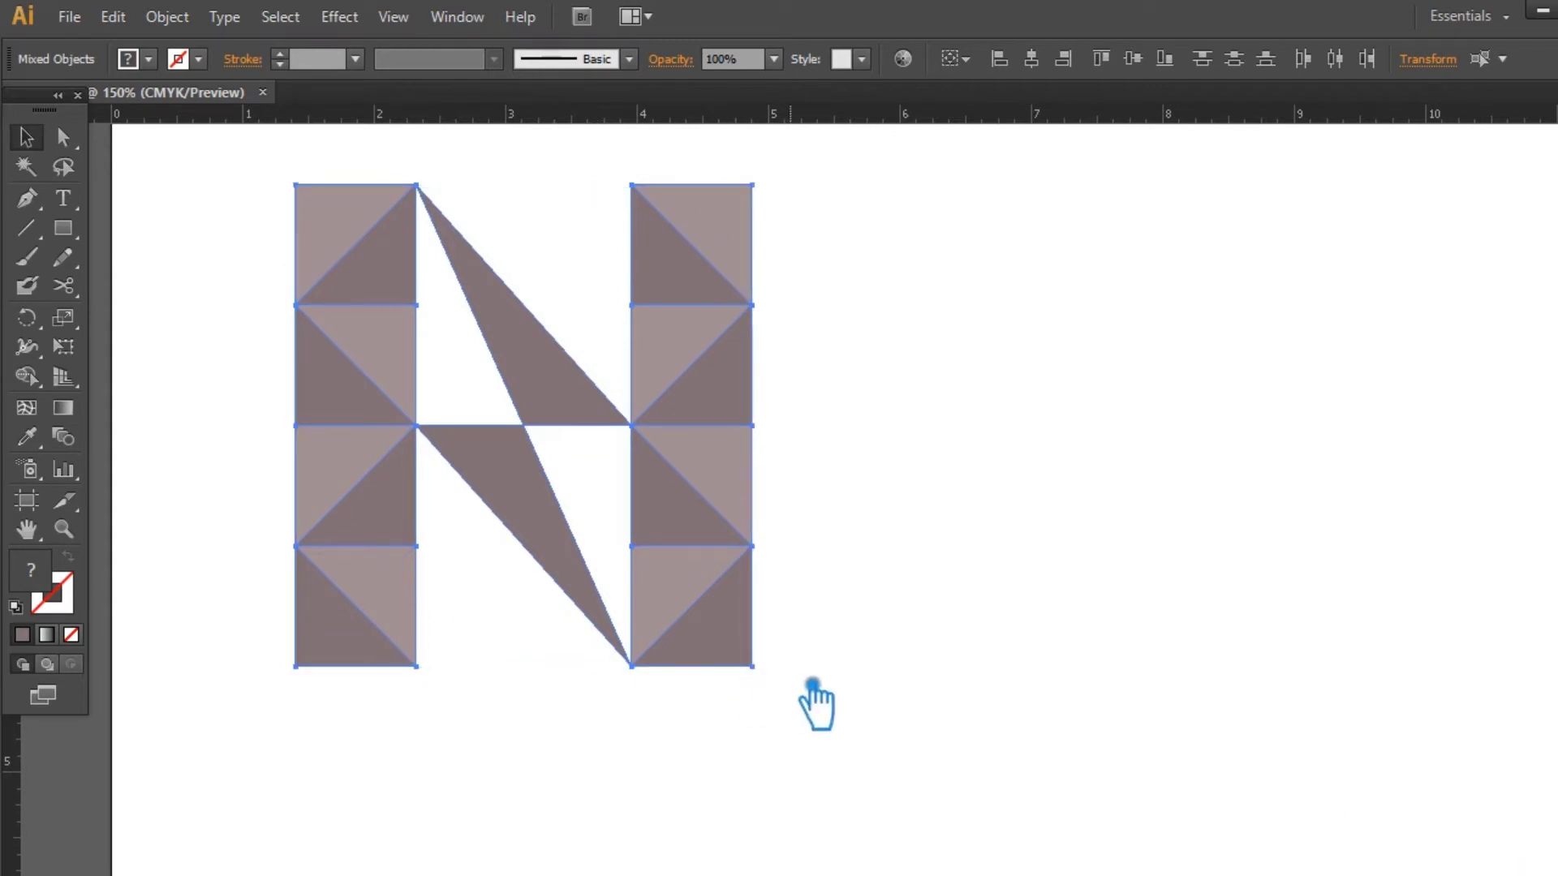
{"action": "key", "text": "ctrl+shift+b"}
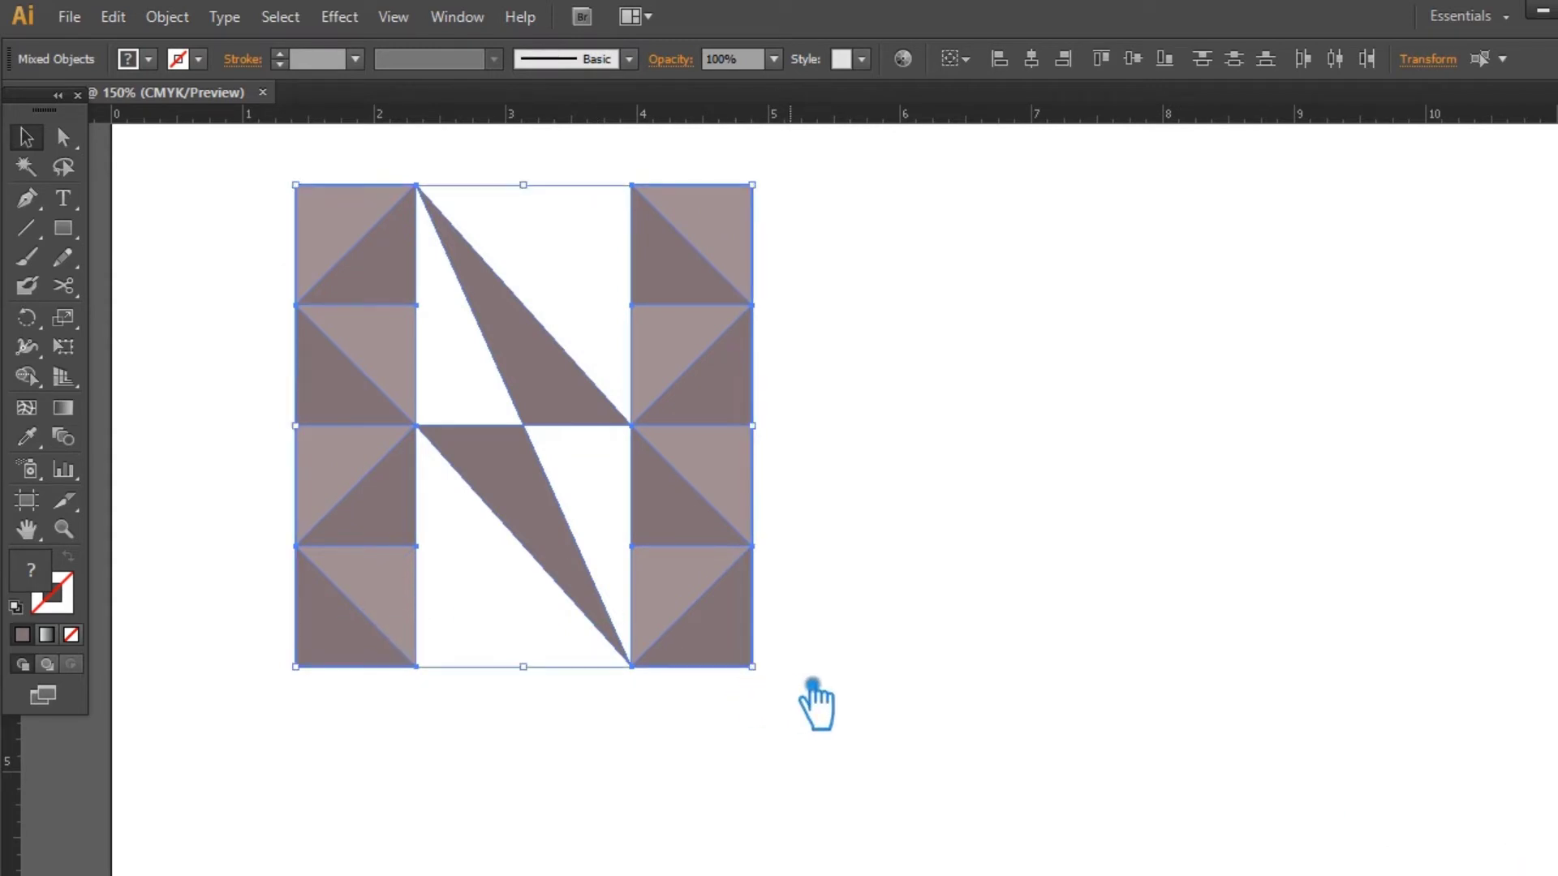
{"action": "left_click_drag", "start_coordinate": [571, 391], "coordinate": [1147, 406]}
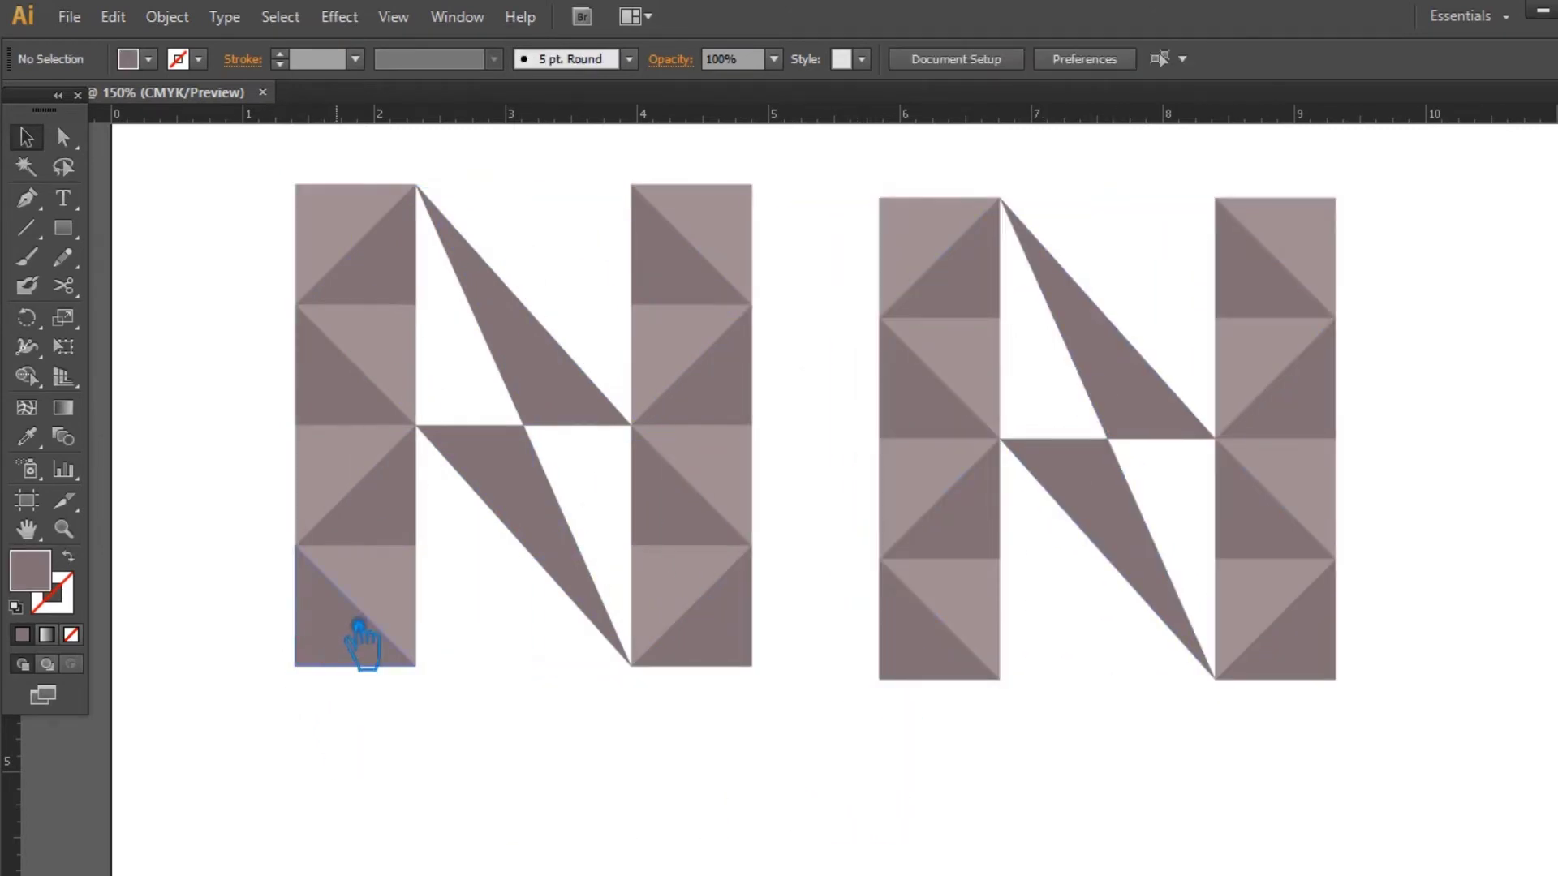
Split the original N's bottom-left square along its crossing diagonals with the Pathfinder Divide operation.
{"action": "left_click_drag", "start_coordinate": [449, 713], "coordinate": [287, 592]}
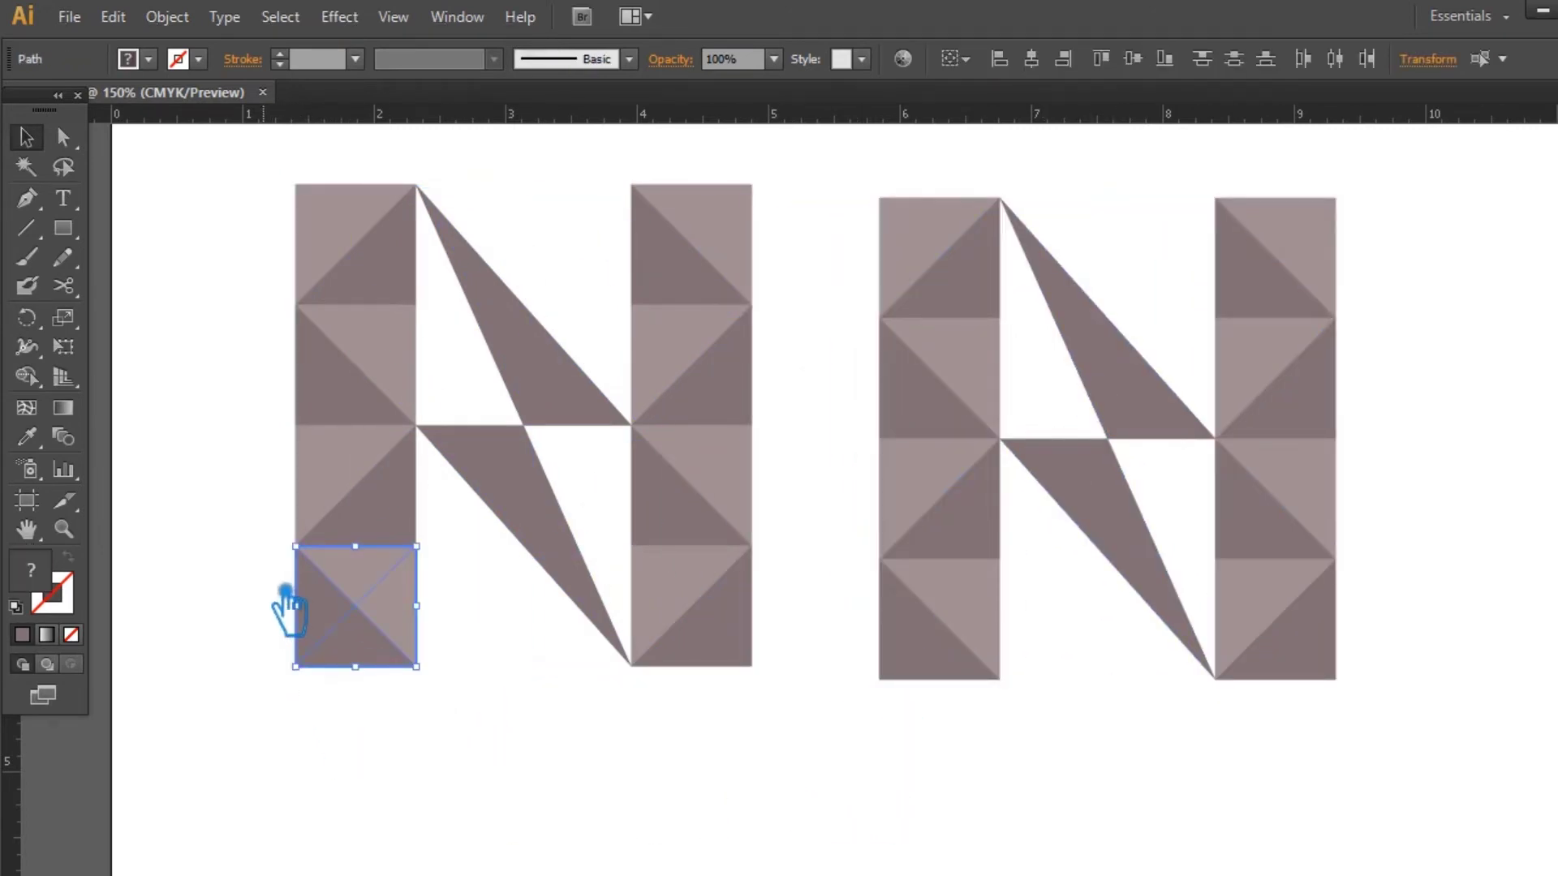
{"action": "left_click", "coordinate": [517, 659]}
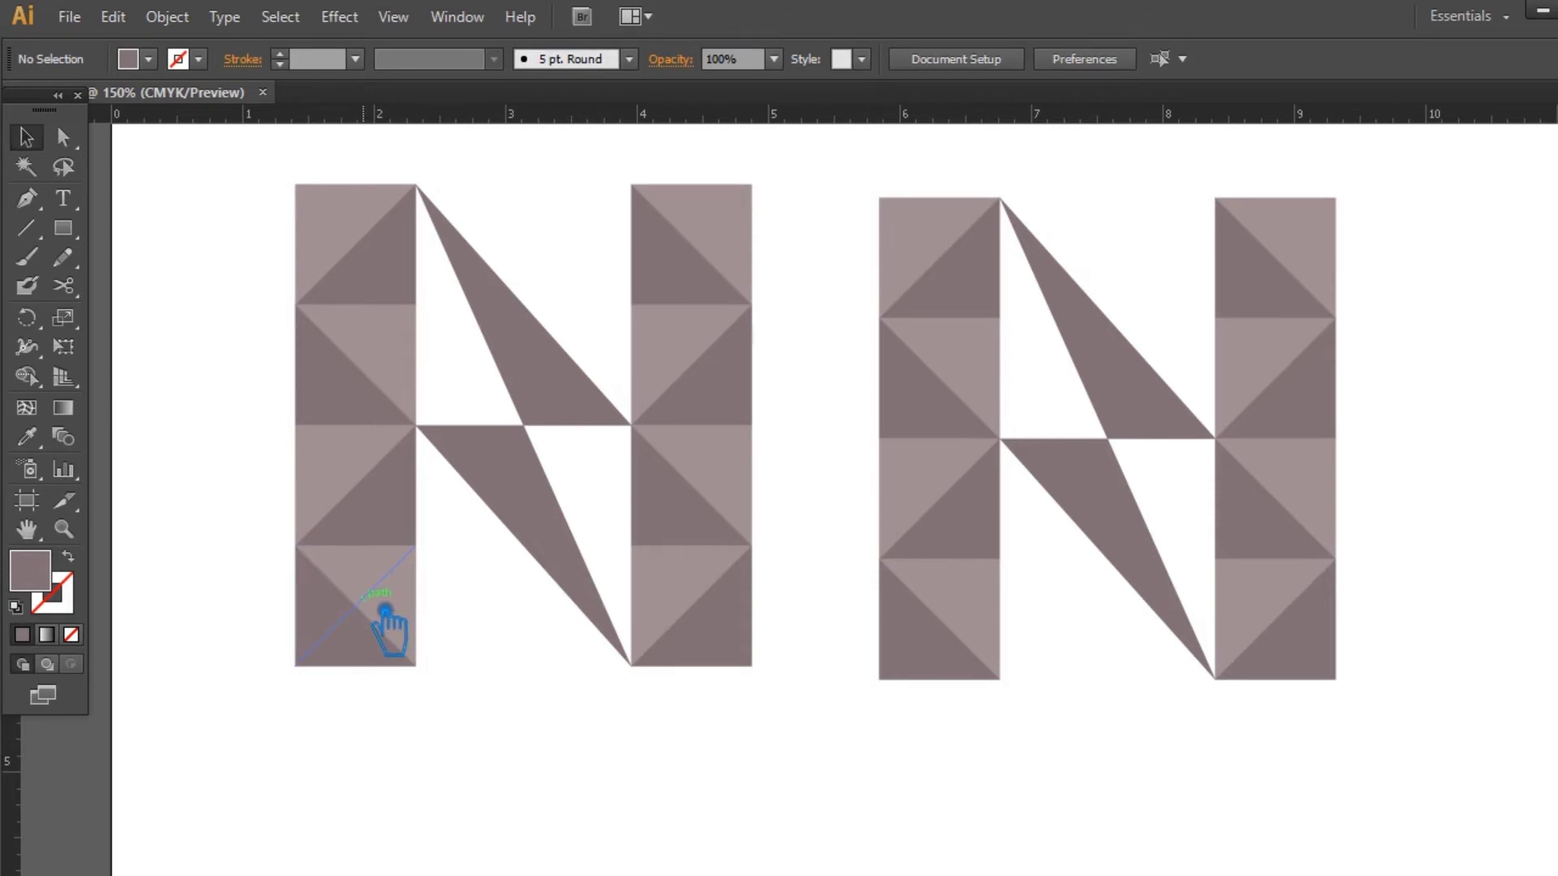
{"action": "key", "text": "super"}
{"action": "key", "text": "super"}
{"action": "left_click", "coordinate": [296, 571]}
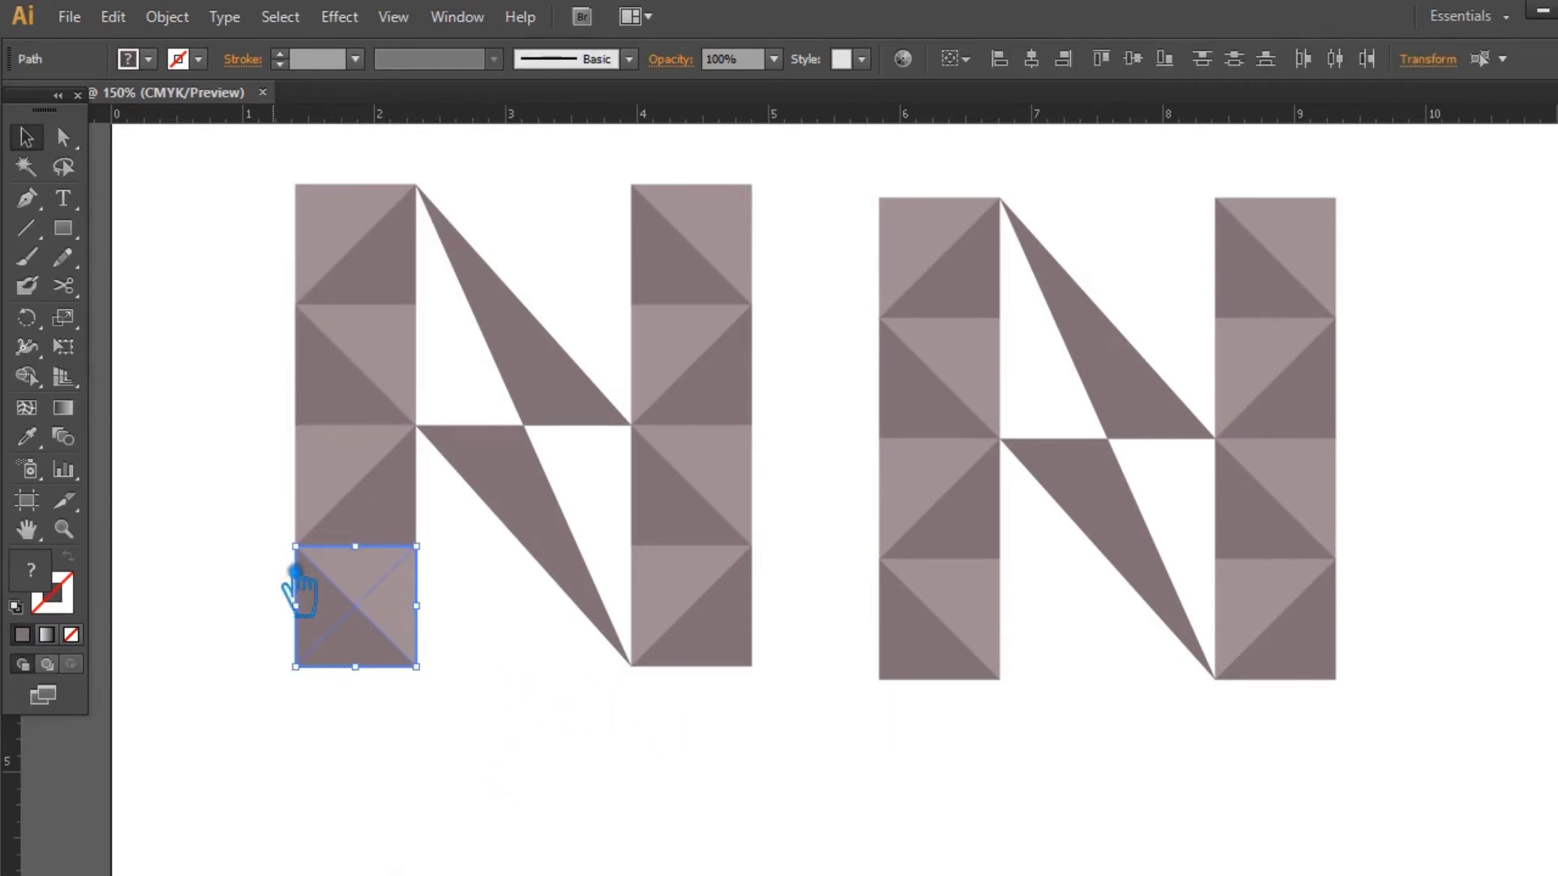
{"action": "key", "text": "shift+ctrl+F9"}
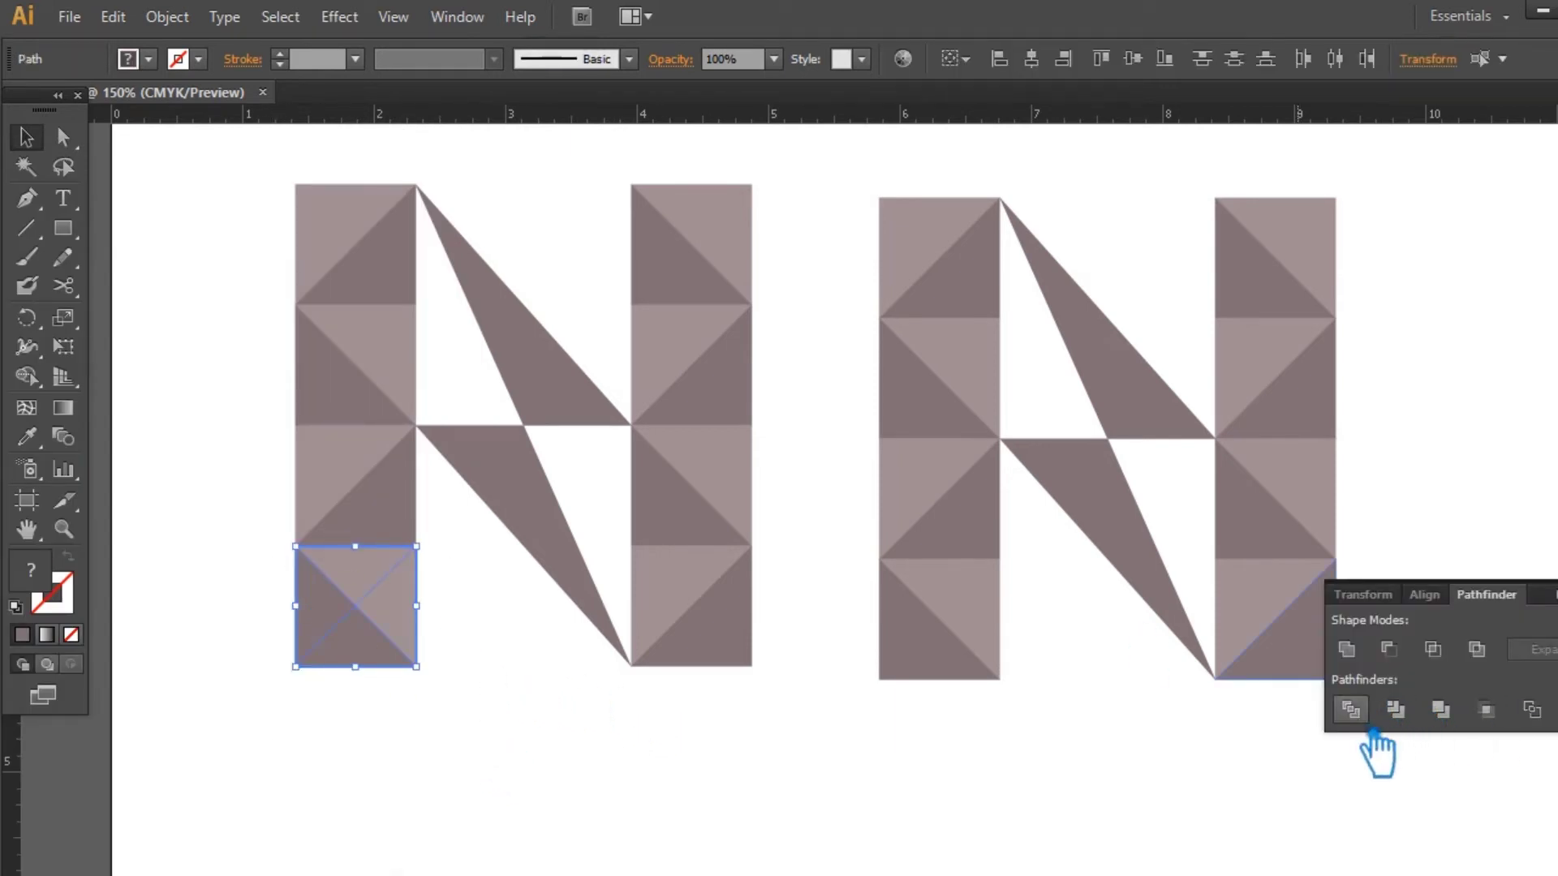
{"action": "left_click", "coordinate": [1351, 711]}
Ungroup the divided bottom-left square into separate triangles.
{"action": "left_click", "coordinate": [567, 730]}
{"action": "left_click", "coordinate": [398, 618]}
{"action": "right_click", "coordinate": [377, 610]}
{"action": "left_click", "coordinate": [448, 746]}
{"action": "left_click", "coordinate": [462, 744]}
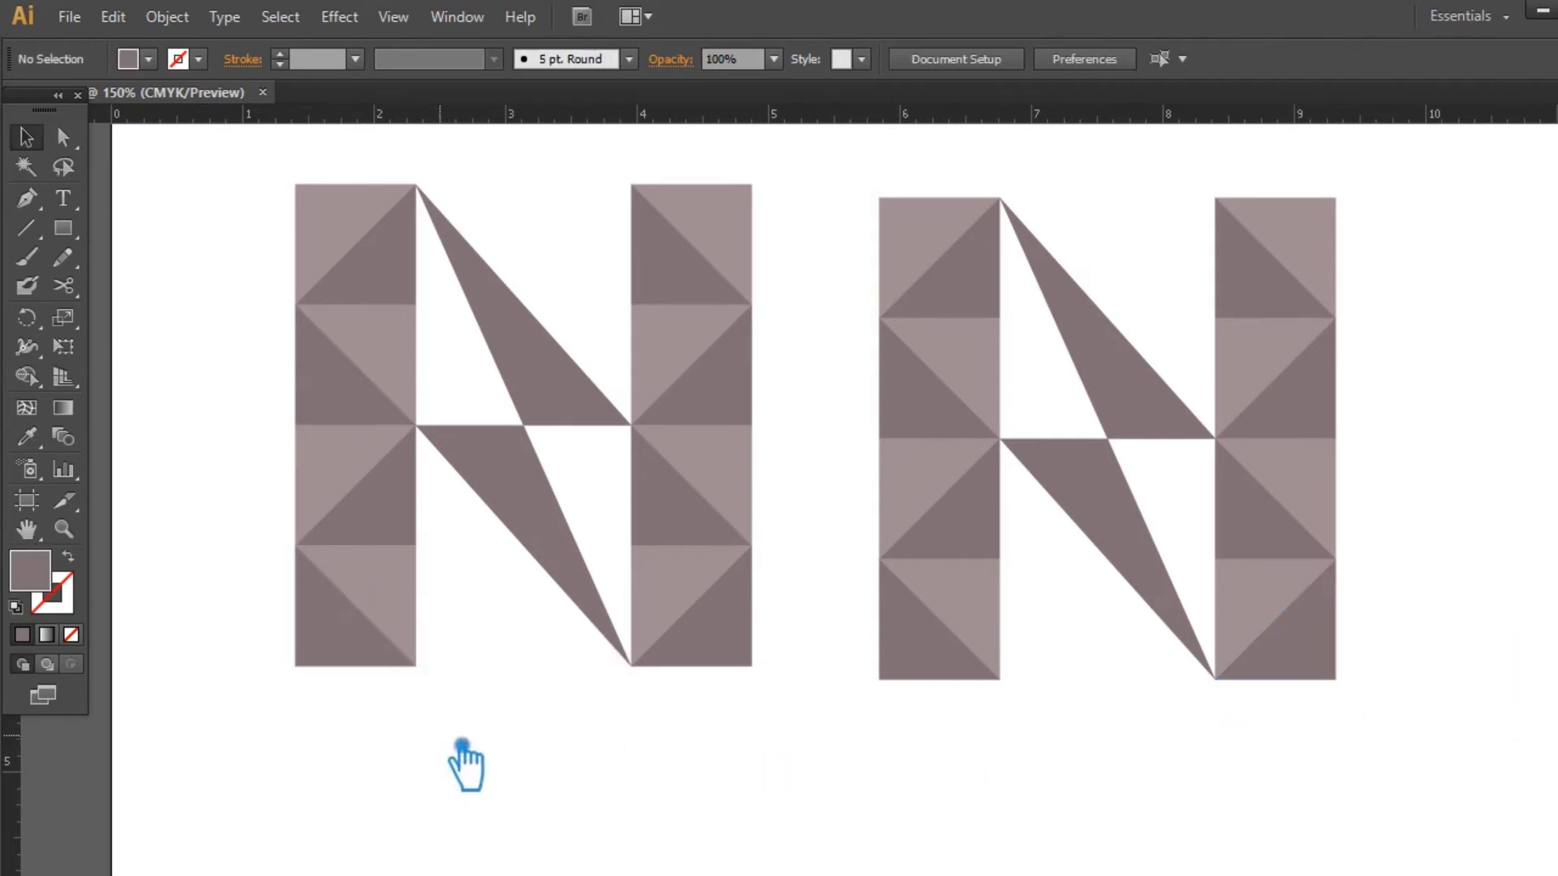
{"action": "left_click", "coordinate": [418, 637]}
{"action": "left_click", "coordinate": [406, 734]}
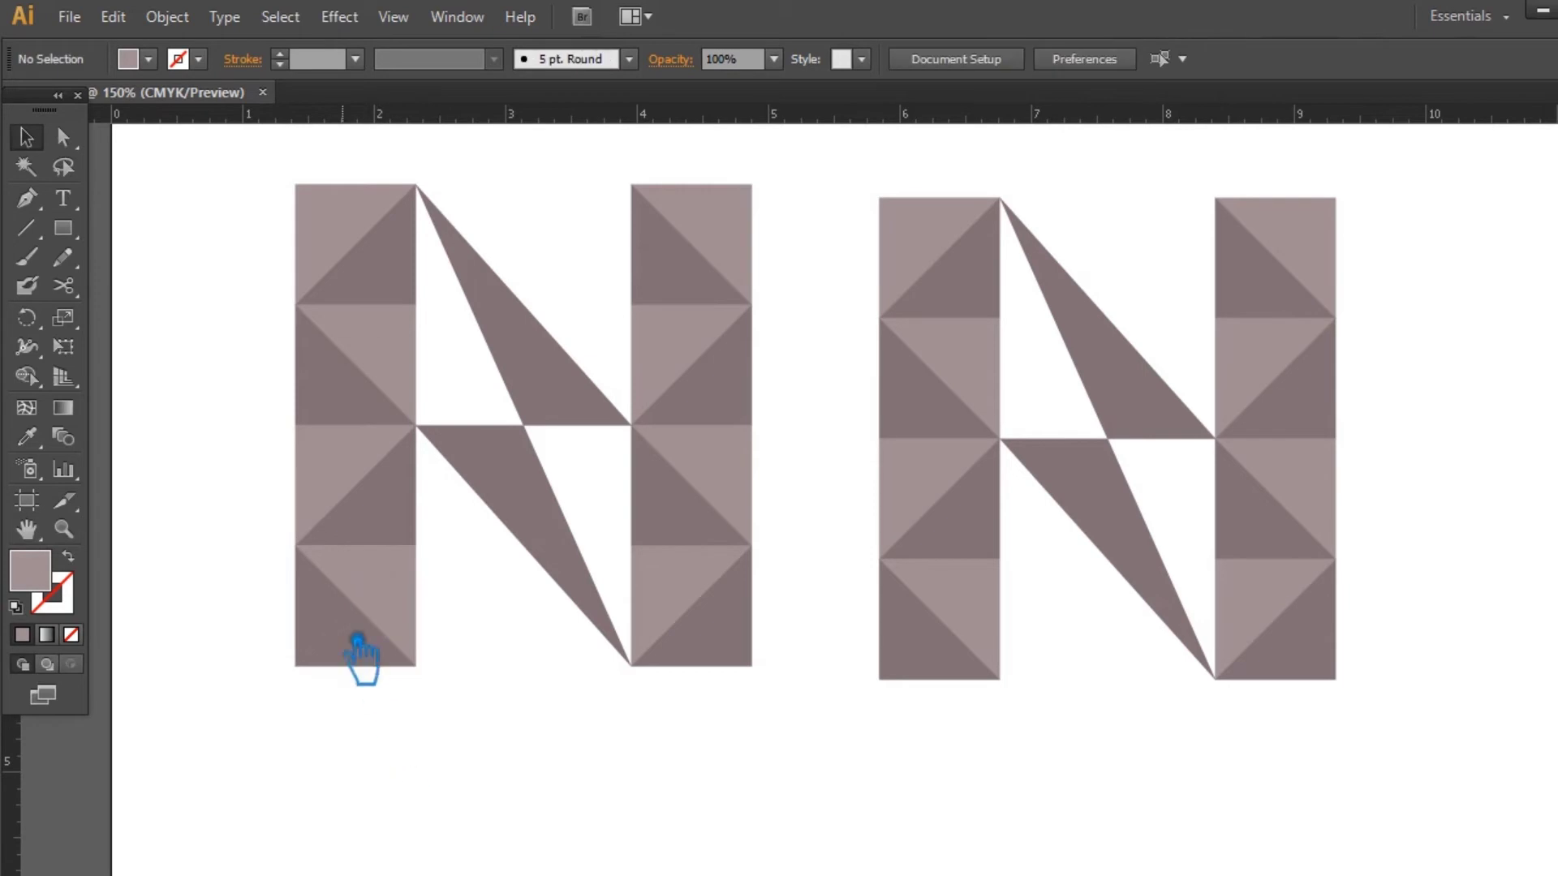
Fill the left triangle of the divided square with a darker shade of mauve.
{"action": "left_click", "coordinate": [350, 636]}
{"action": "double_click", "coordinate": [49, 577]}
{"action": "left_click", "coordinate": [938, 370]}
{"action": "left_click", "coordinate": [1470, 200]}
{"action": "left_click", "coordinate": [636, 695]}
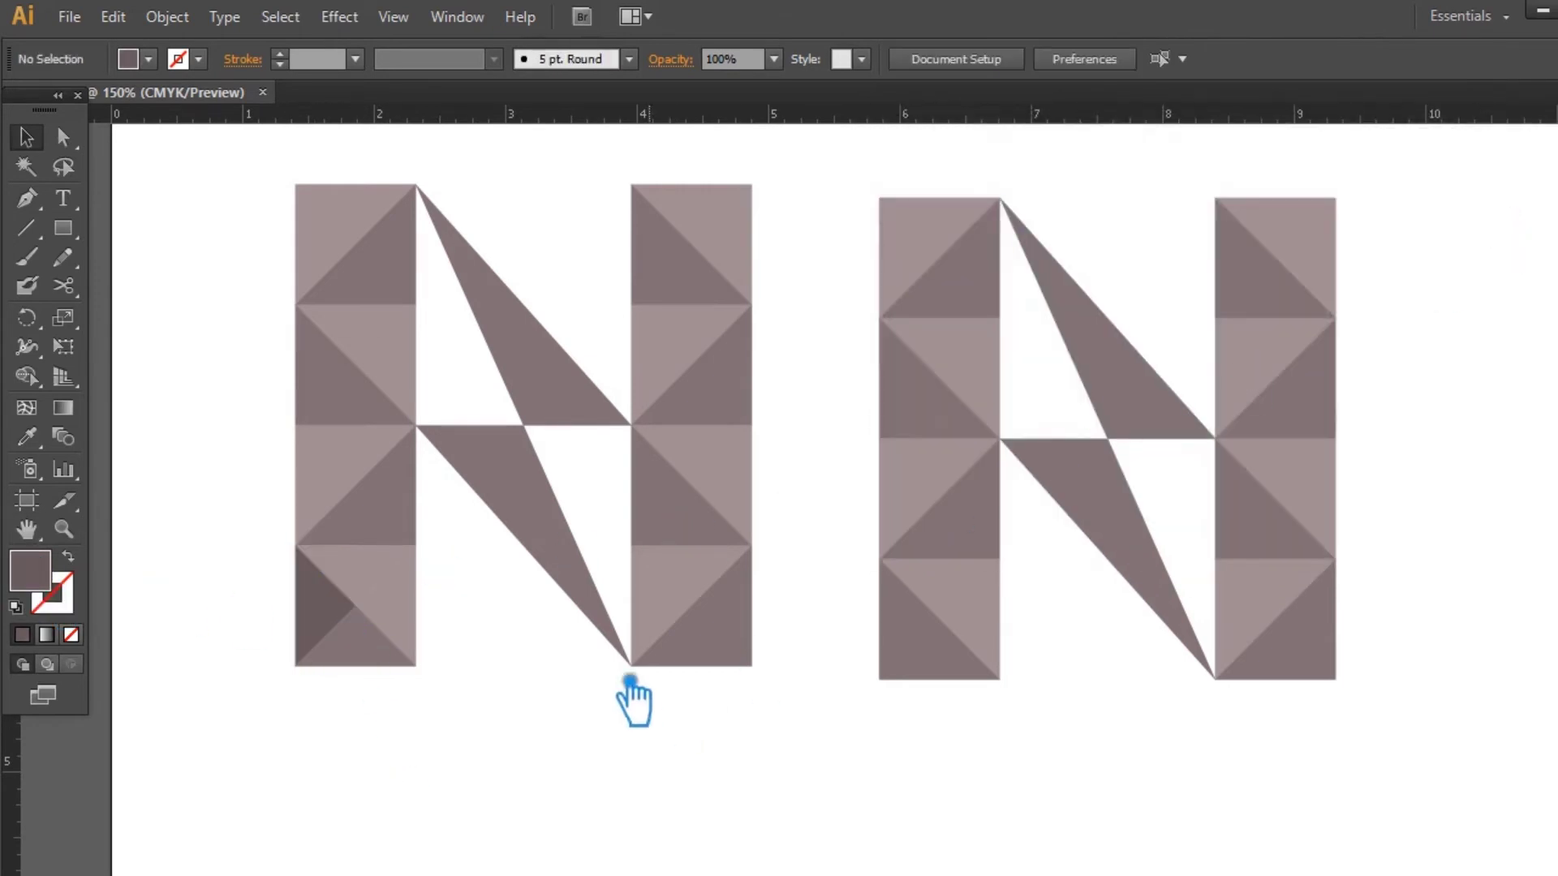
Fill the top triangle of the divided square with the lighter mauve BCA6AE.
{"action": "left_click", "coordinate": [422, 620]}
{"action": "left_click", "coordinate": [357, 574]}
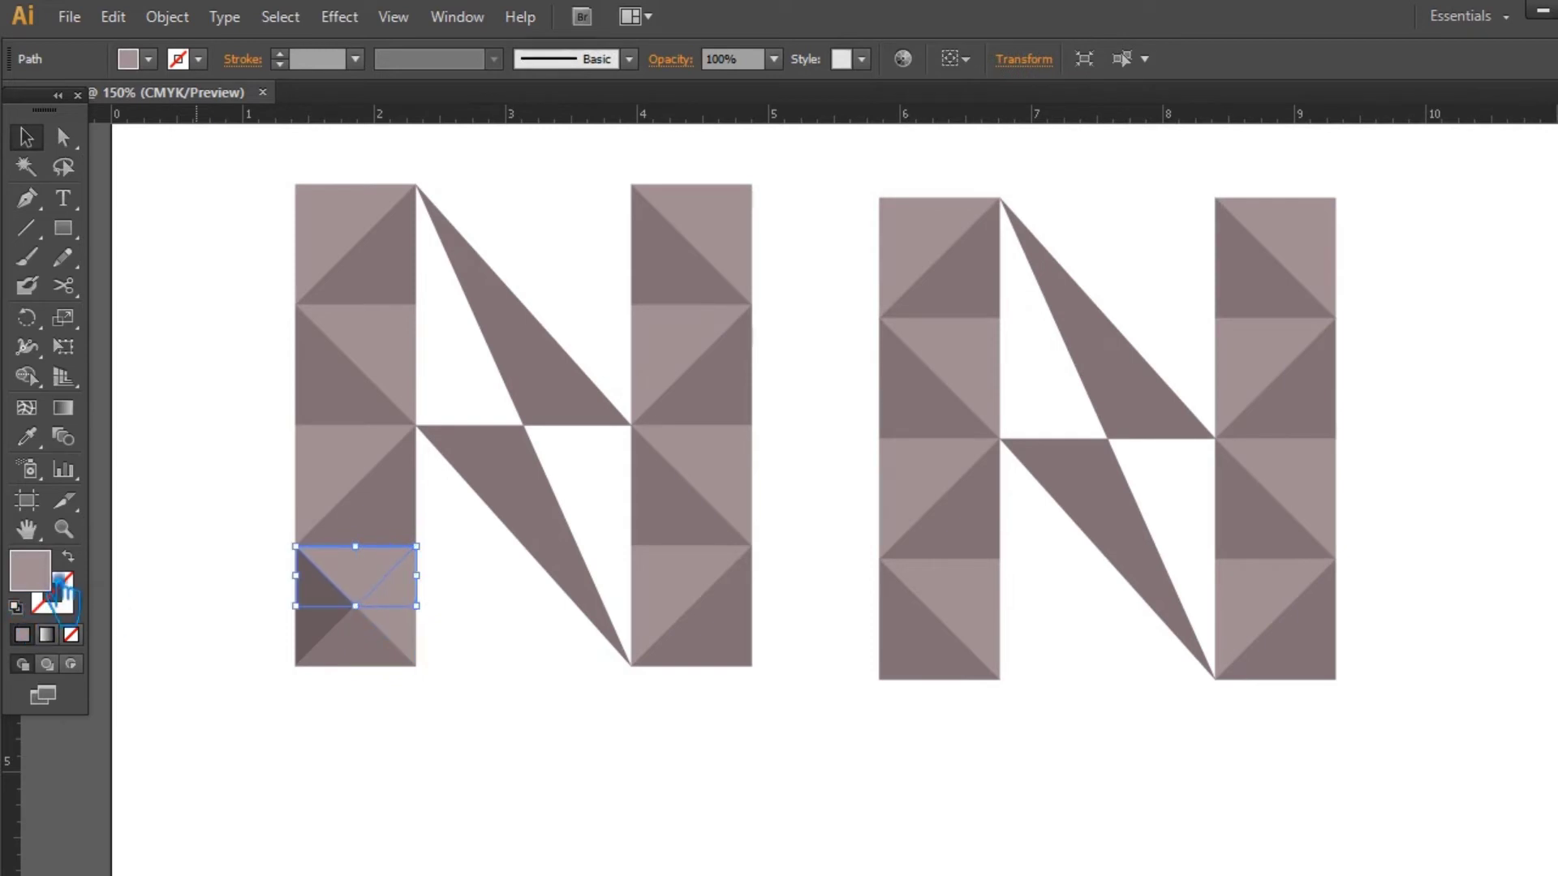
{"action": "double_click", "coordinate": [32, 571]}
{"action": "left_click", "coordinate": [928, 268]}
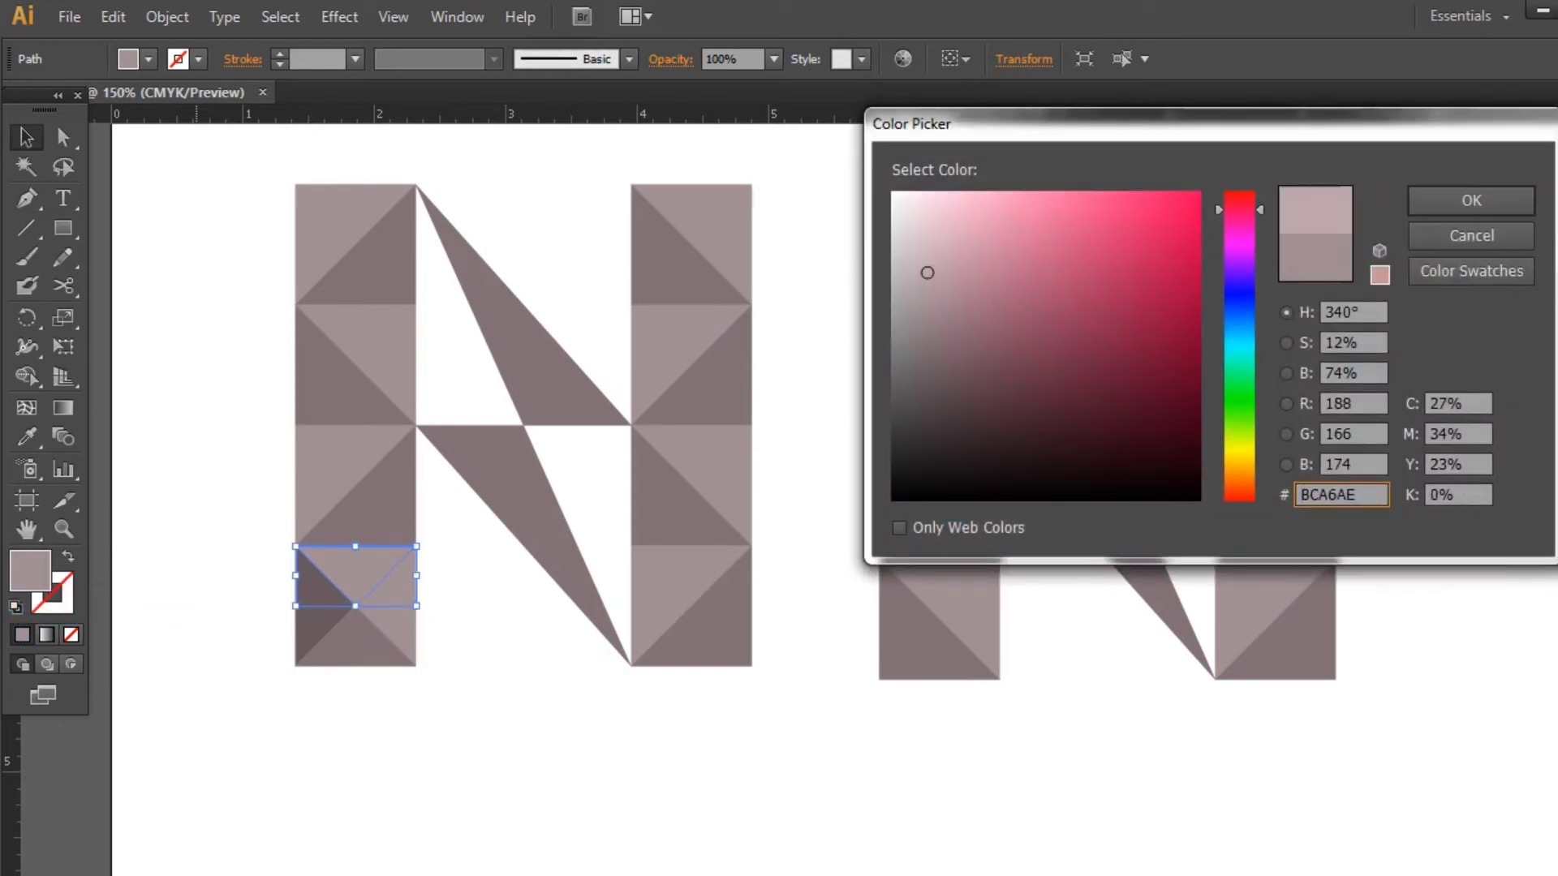
{"action": "left_click", "coordinate": [1508, 203]}
{"action": "left_click", "coordinate": [538, 690]}
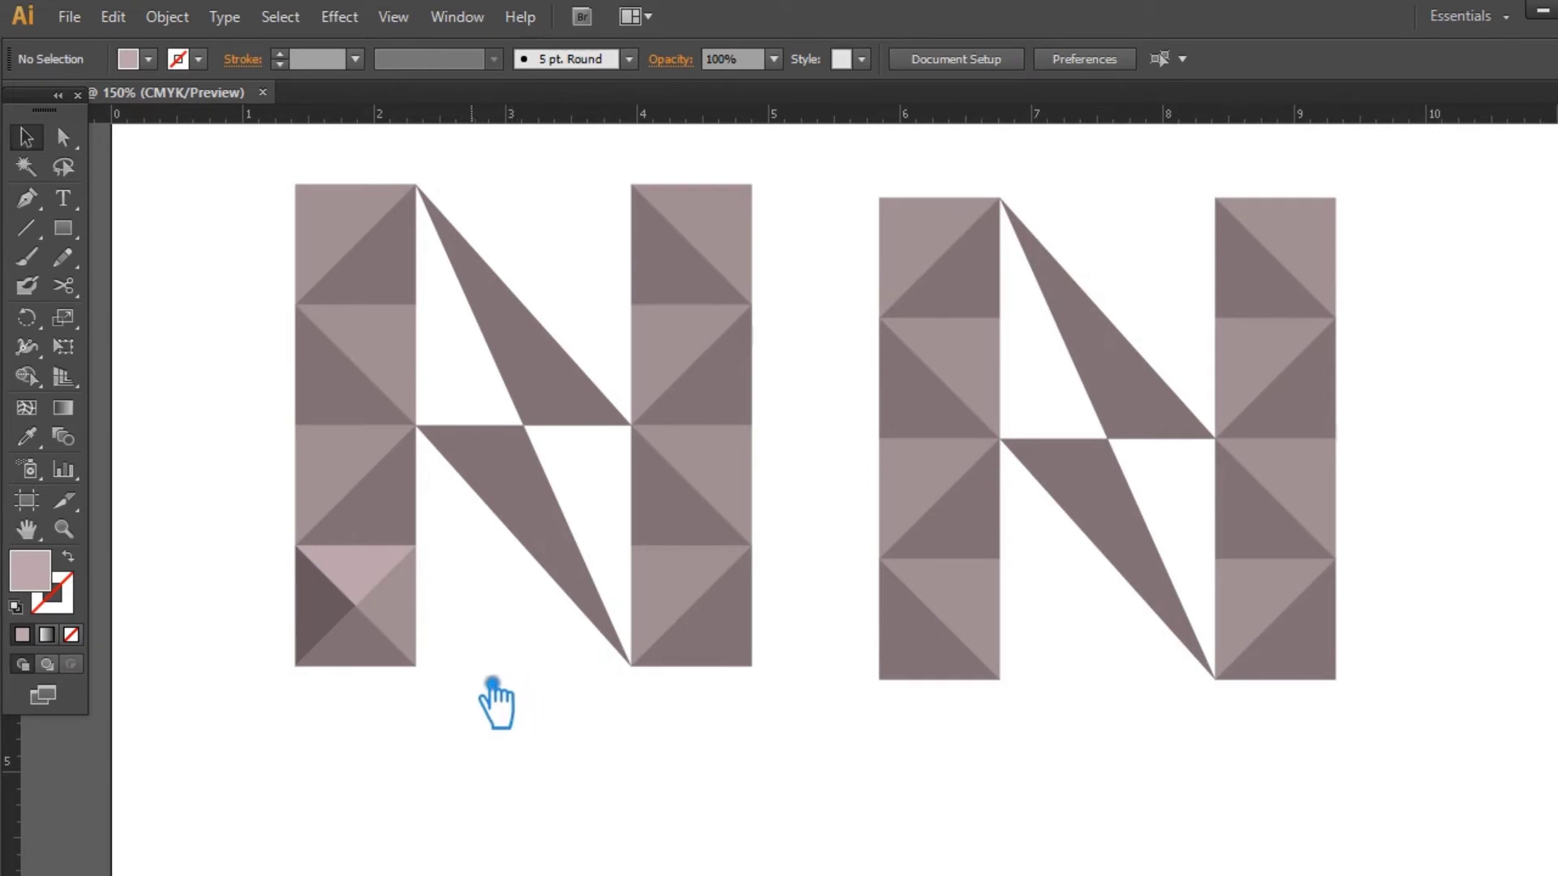
Delete the three squares above the four-tone square and group that square's four triangles.
{"action": "left_click_drag", "start_coordinate": [264, 180], "coordinate": [407, 537]}
{"action": "key", "text": "Delete"}
{"action": "left_click_drag", "start_coordinate": [433, 726], "coordinate": [271, 581]}
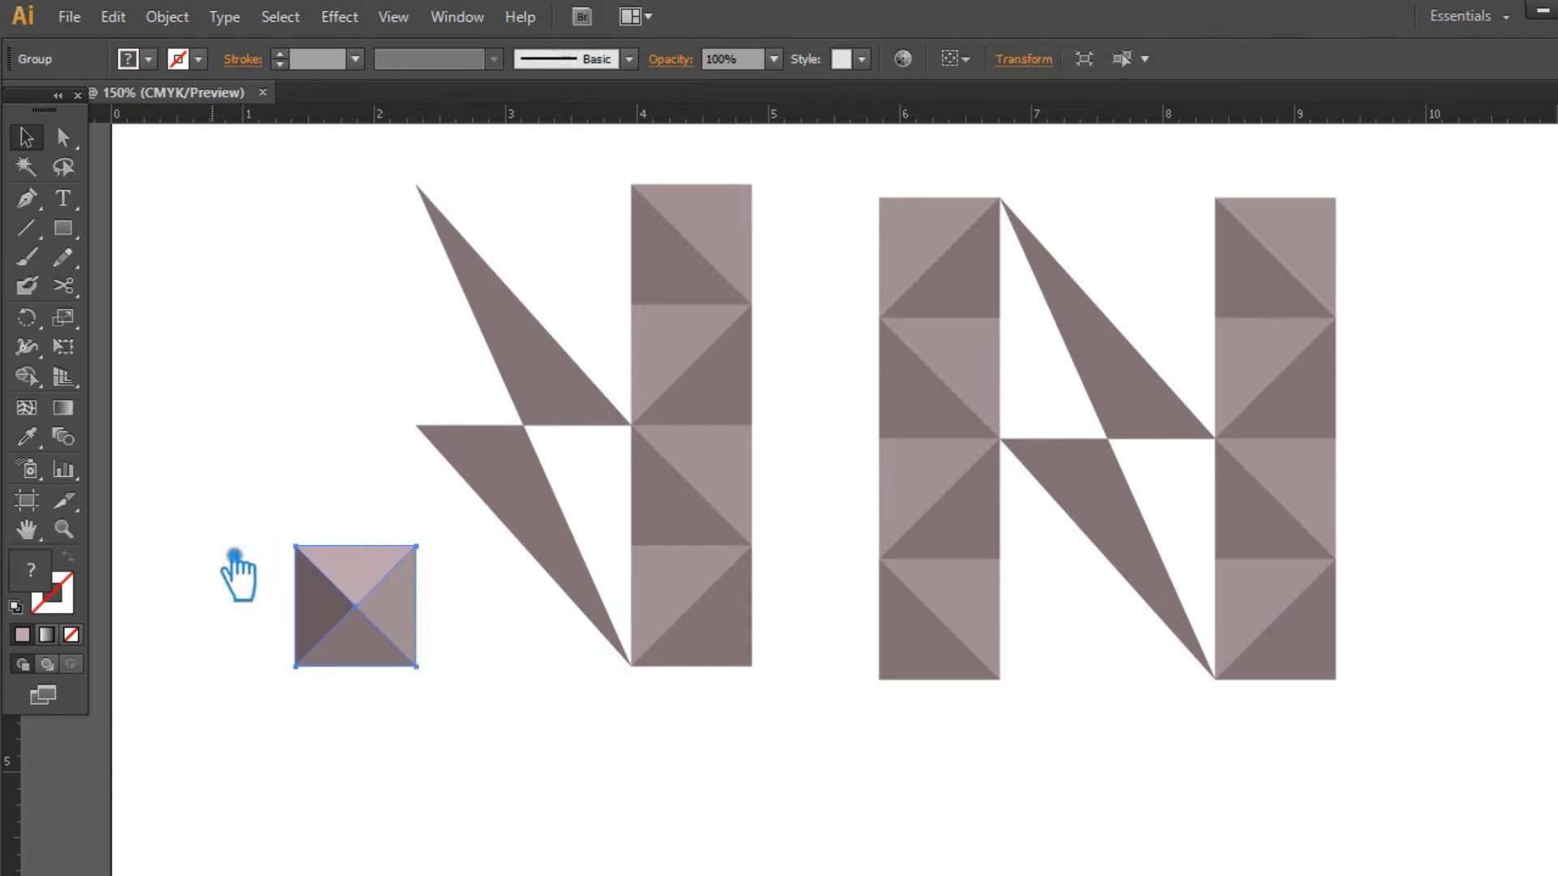
{"action": "left_click", "coordinate": [470, 688]}
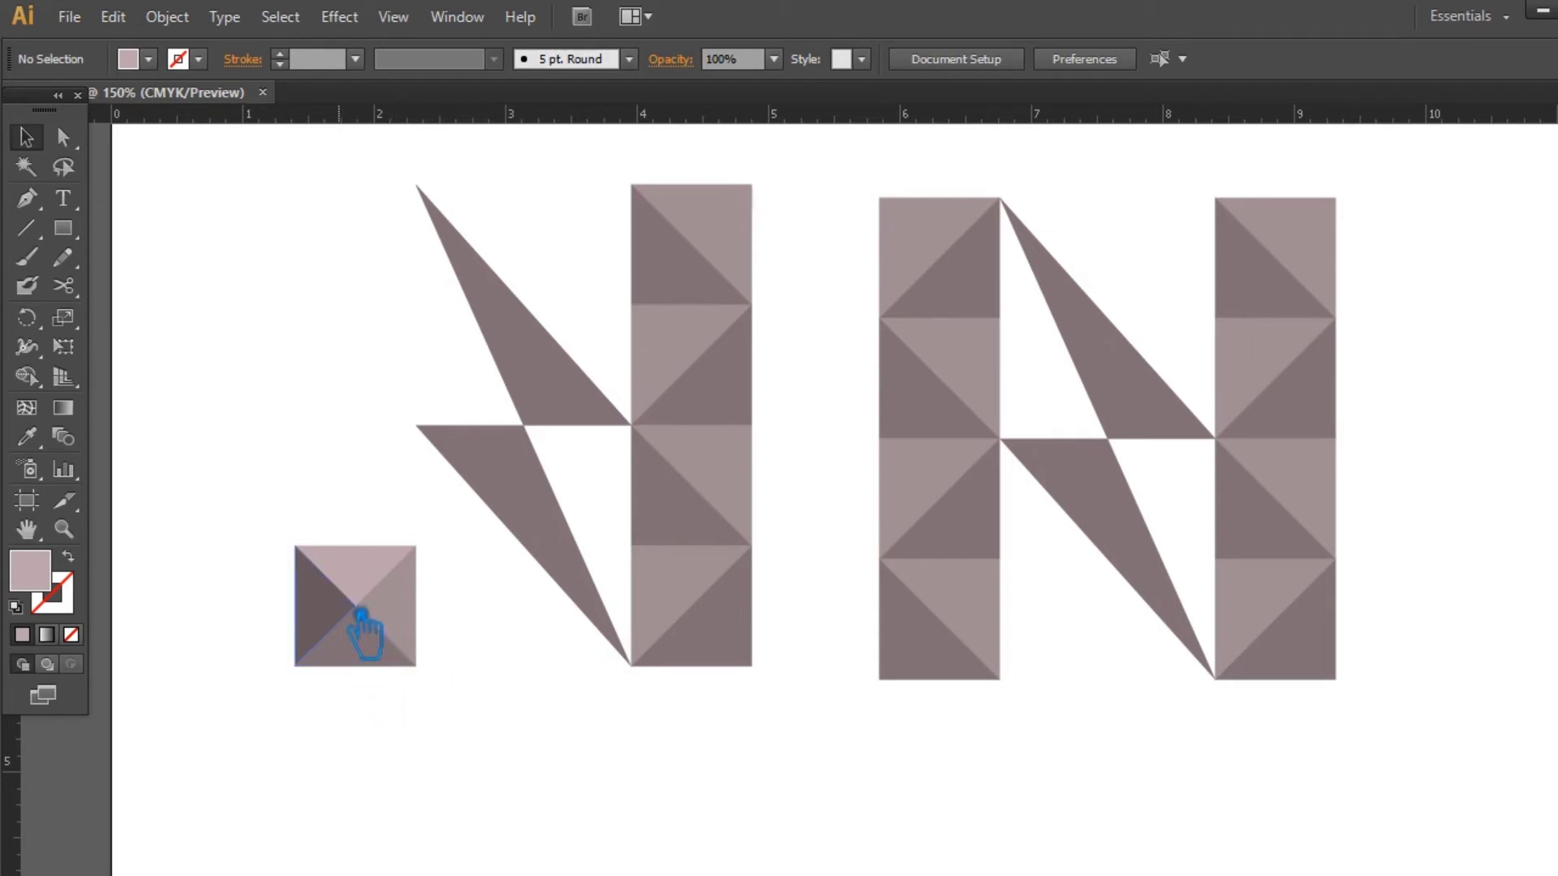
Duplicate the four-tone square upward three times to rebuild the letter's left column.
{"action": "left_click_drag", "start_coordinate": [367, 611], "coordinate": [369, 492]}
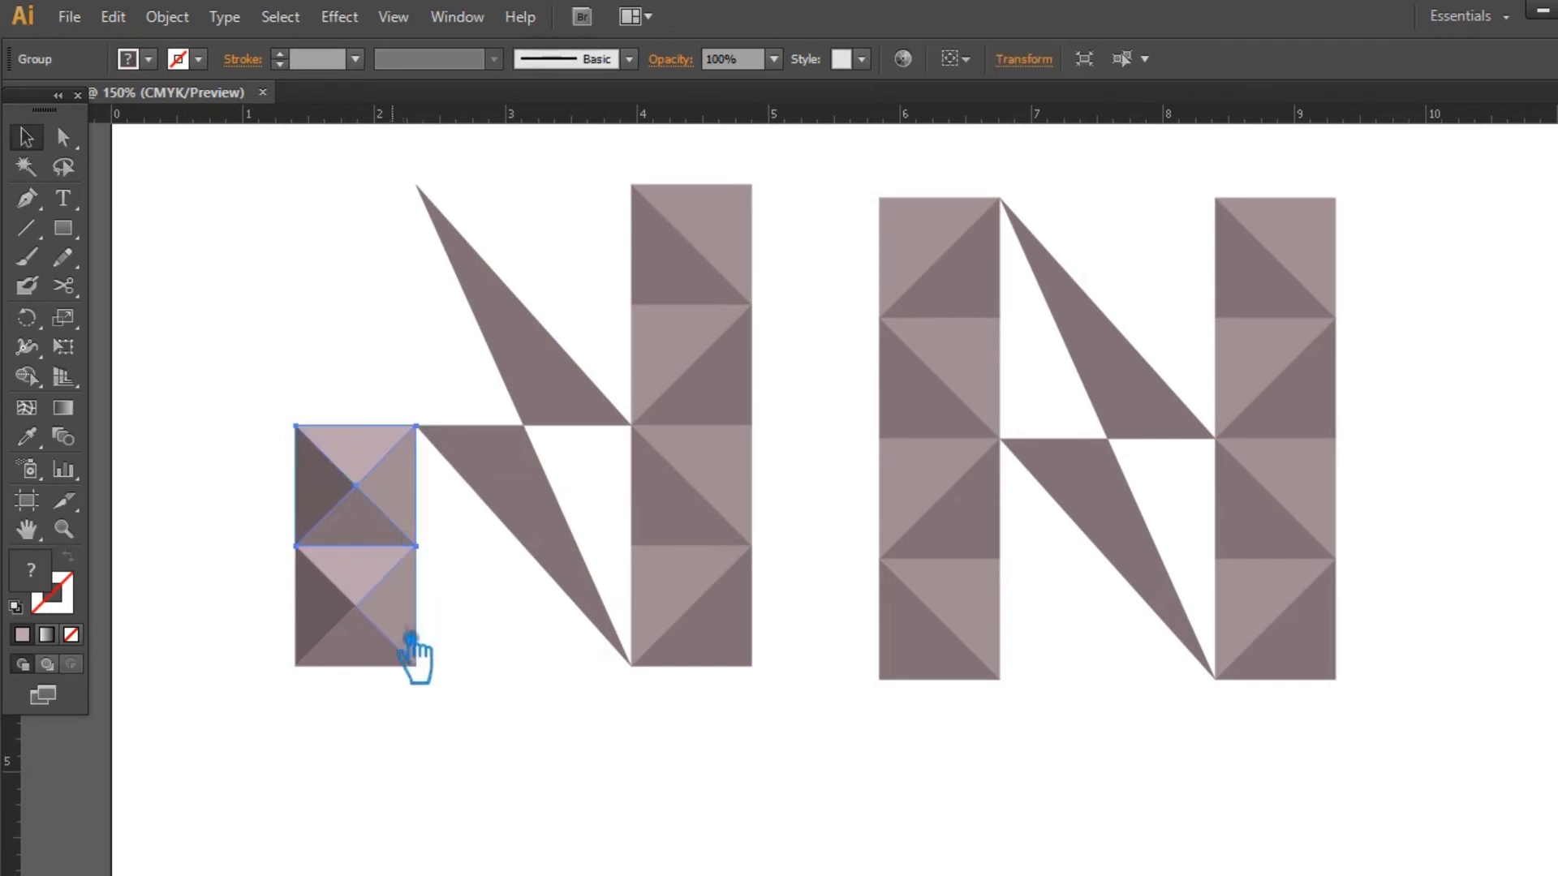
{"action": "key", "text": "ctrl+d"}
{"action": "key", "text": "ctrl+d"}
{"action": "left_click", "coordinate": [528, 771]}
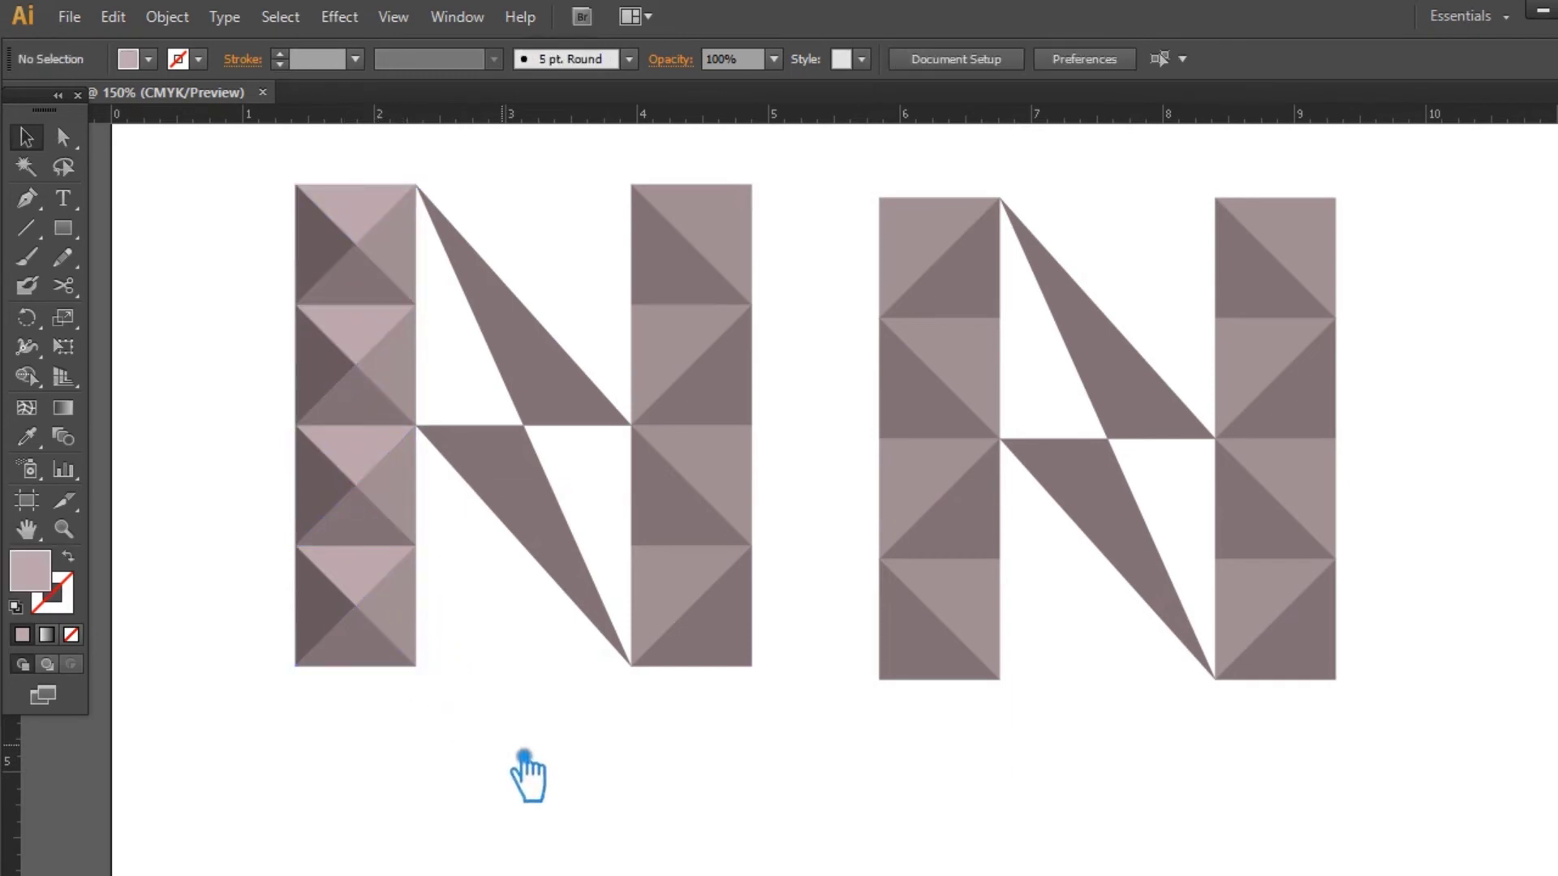
Reflect the third square from the top of the left column horizontally so its darkest triangle faces inward.
{"action": "left_click", "coordinate": [374, 519]}
{"action": "right_click", "coordinate": [369, 511]}
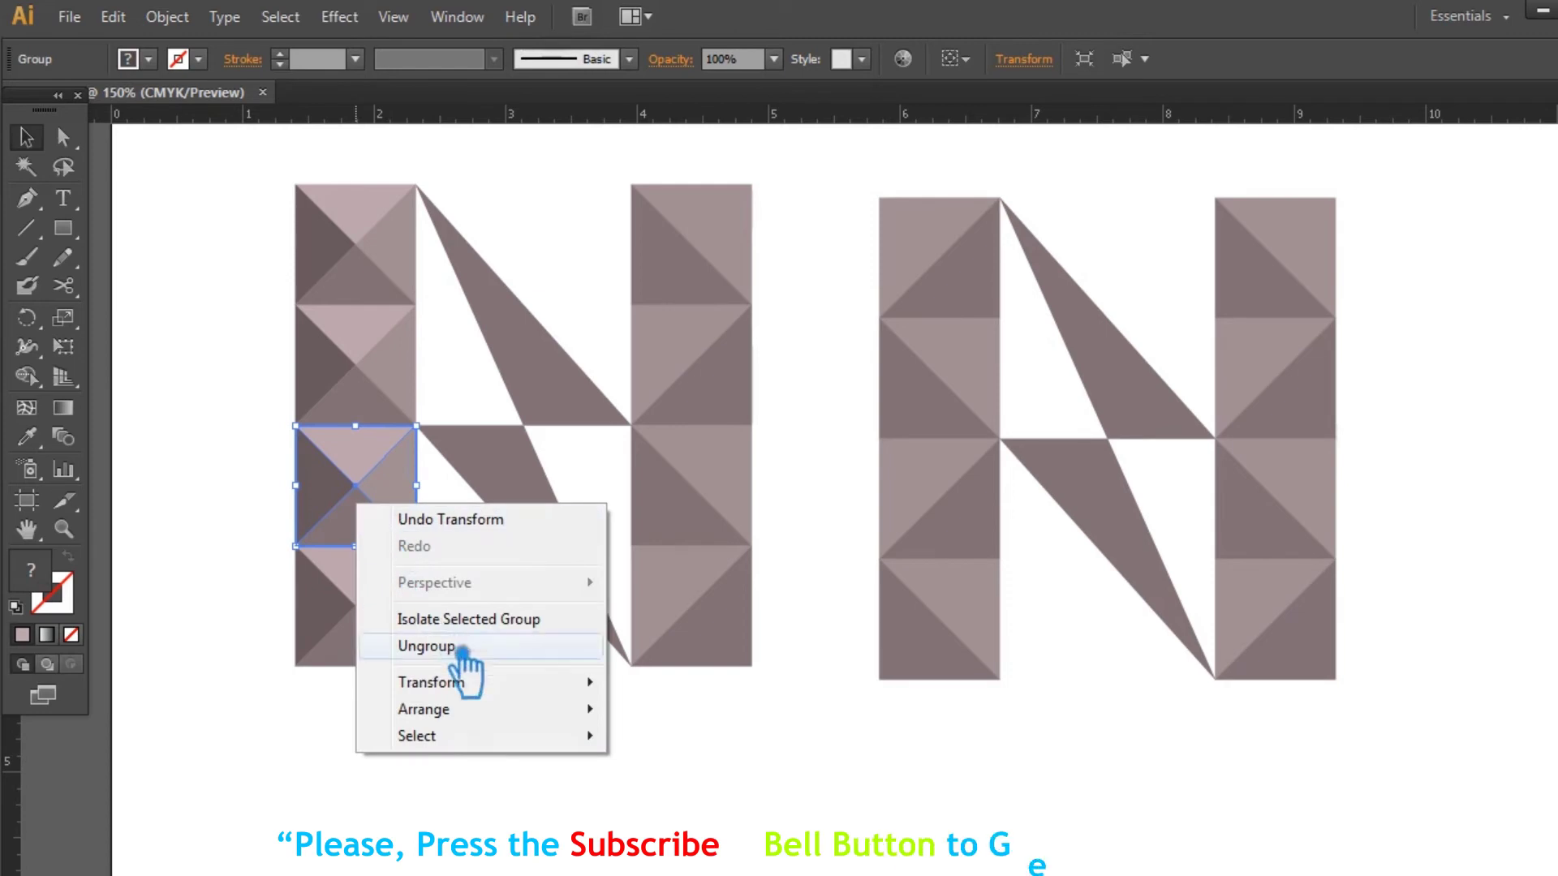
{"action": "mouse_move", "coordinate": [527, 682]}
{"action": "left_click", "coordinate": [669, 772]}
{"action": "left_click", "coordinate": [831, 604]}
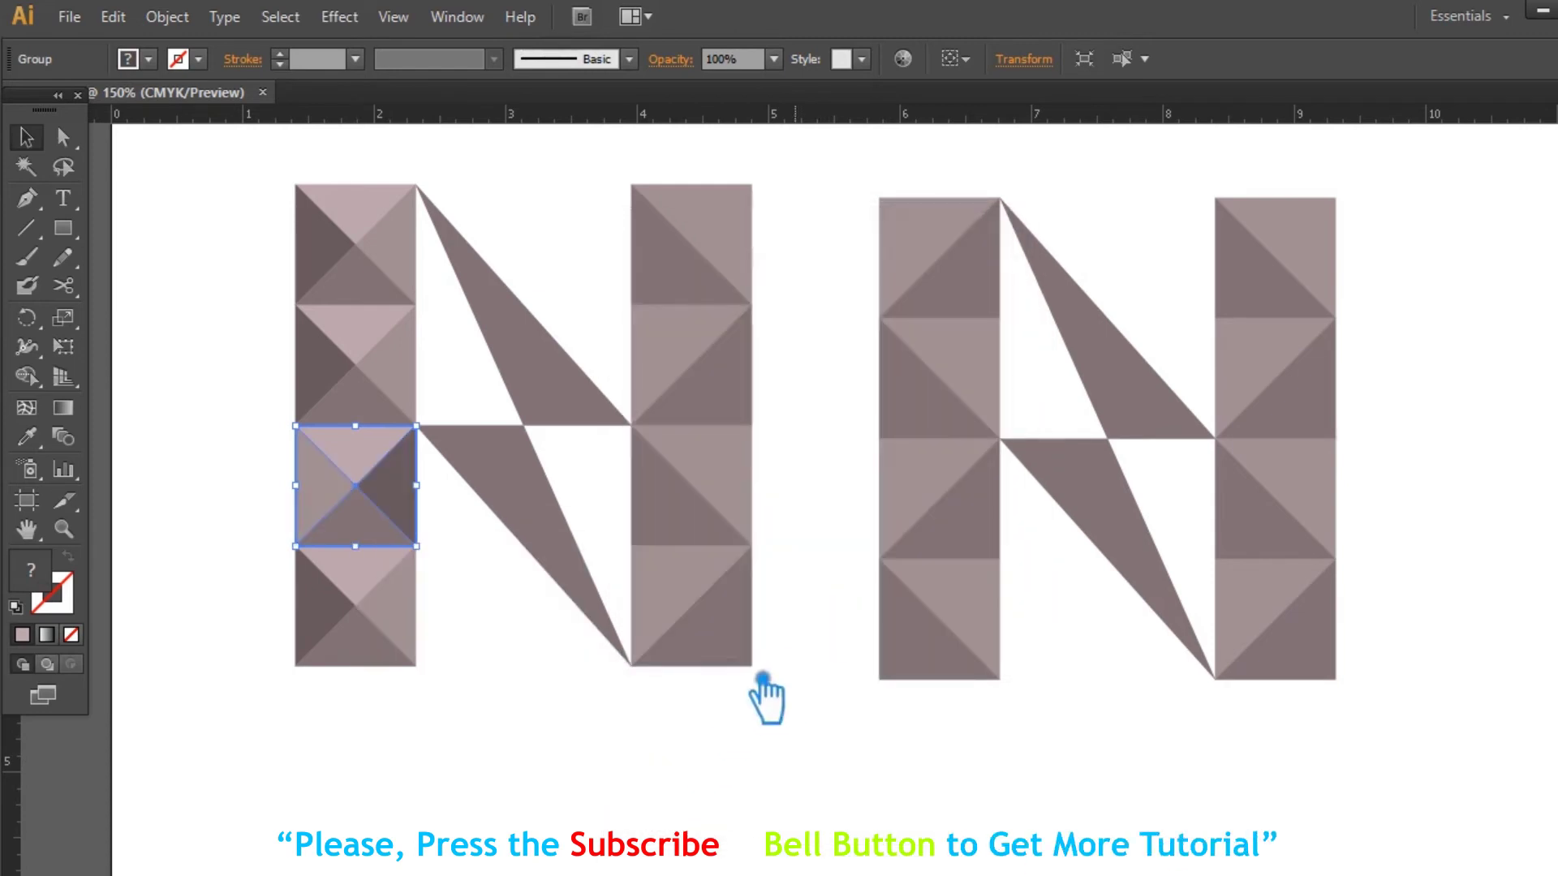
{"action": "left_click", "coordinate": [562, 745]}
Reflect the top square of the left column horizontally so its darkest triangle faces inward.
{"action": "left_click", "coordinate": [375, 271]}
{"action": "right_click", "coordinate": [370, 268]}
{"action": "mouse_move", "coordinate": [512, 446]}
{"action": "left_click", "coordinate": [730, 542]}
{"action": "left_click", "coordinate": [824, 598]}
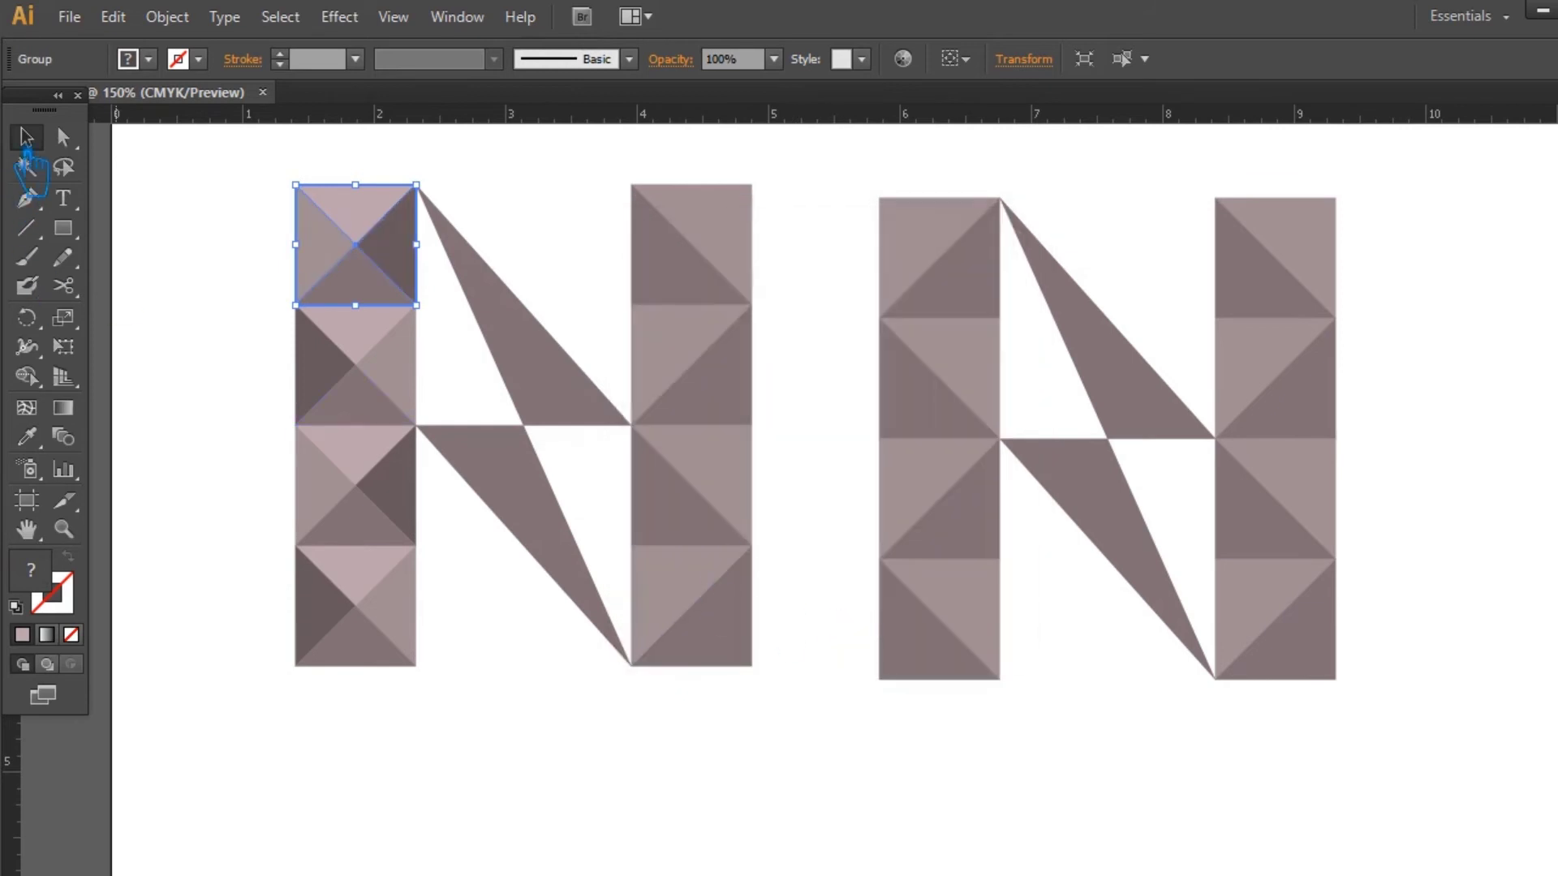
{"action": "left_click", "coordinate": [515, 636]}
Group the four four-tone squares of the left column.
{"action": "left_click_drag", "start_coordinate": [273, 177], "coordinate": [411, 675]}
{"action": "left_click", "coordinate": [533, 807]}
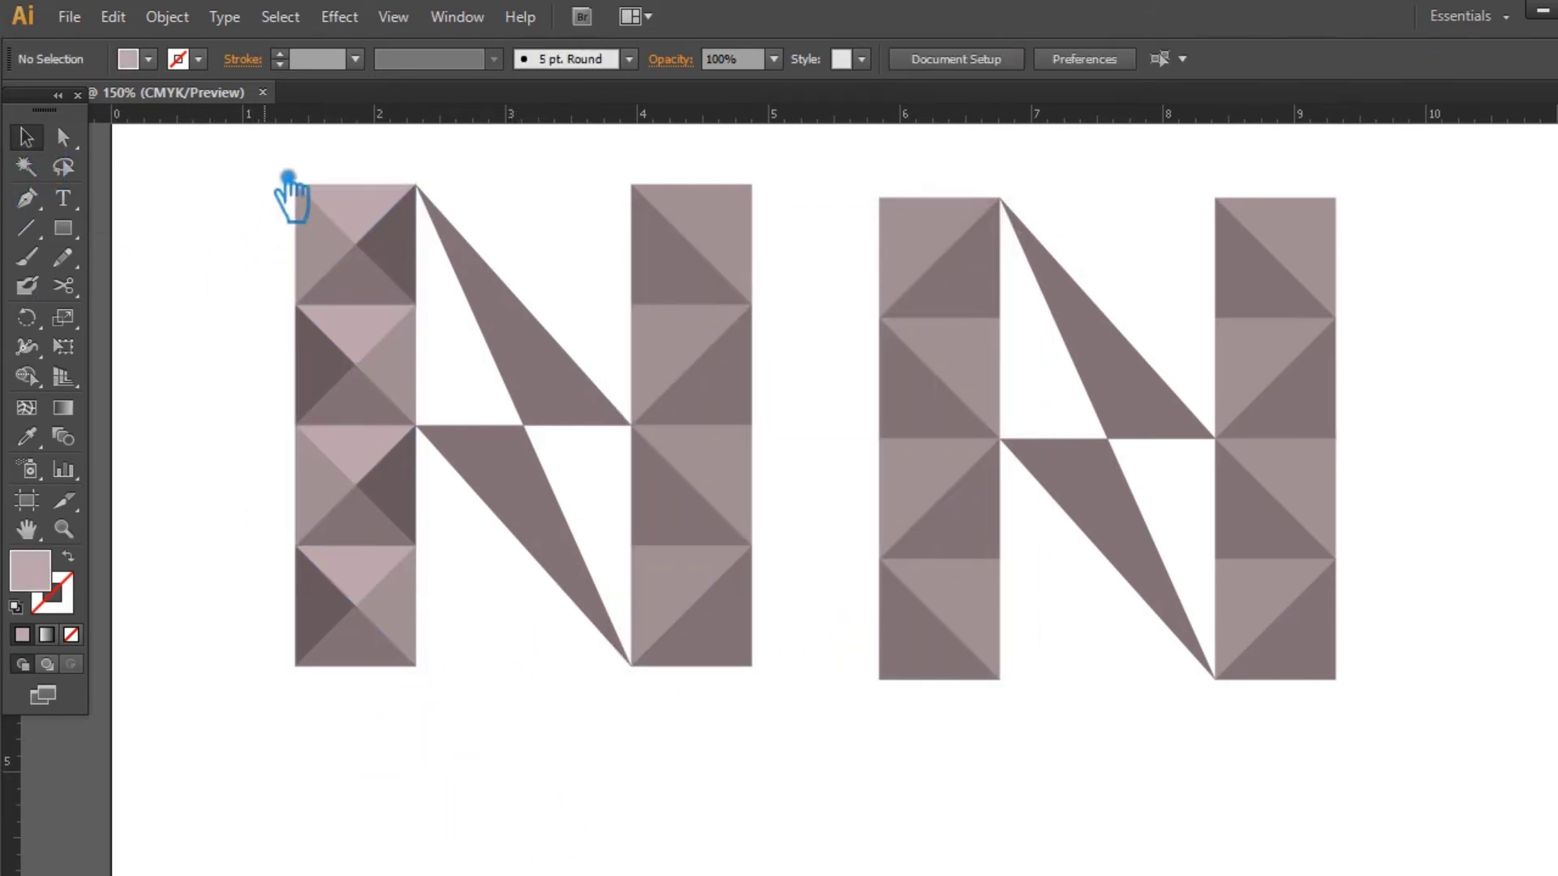
{"action": "left_click_drag", "start_coordinate": [272, 160], "coordinate": [417, 711]}
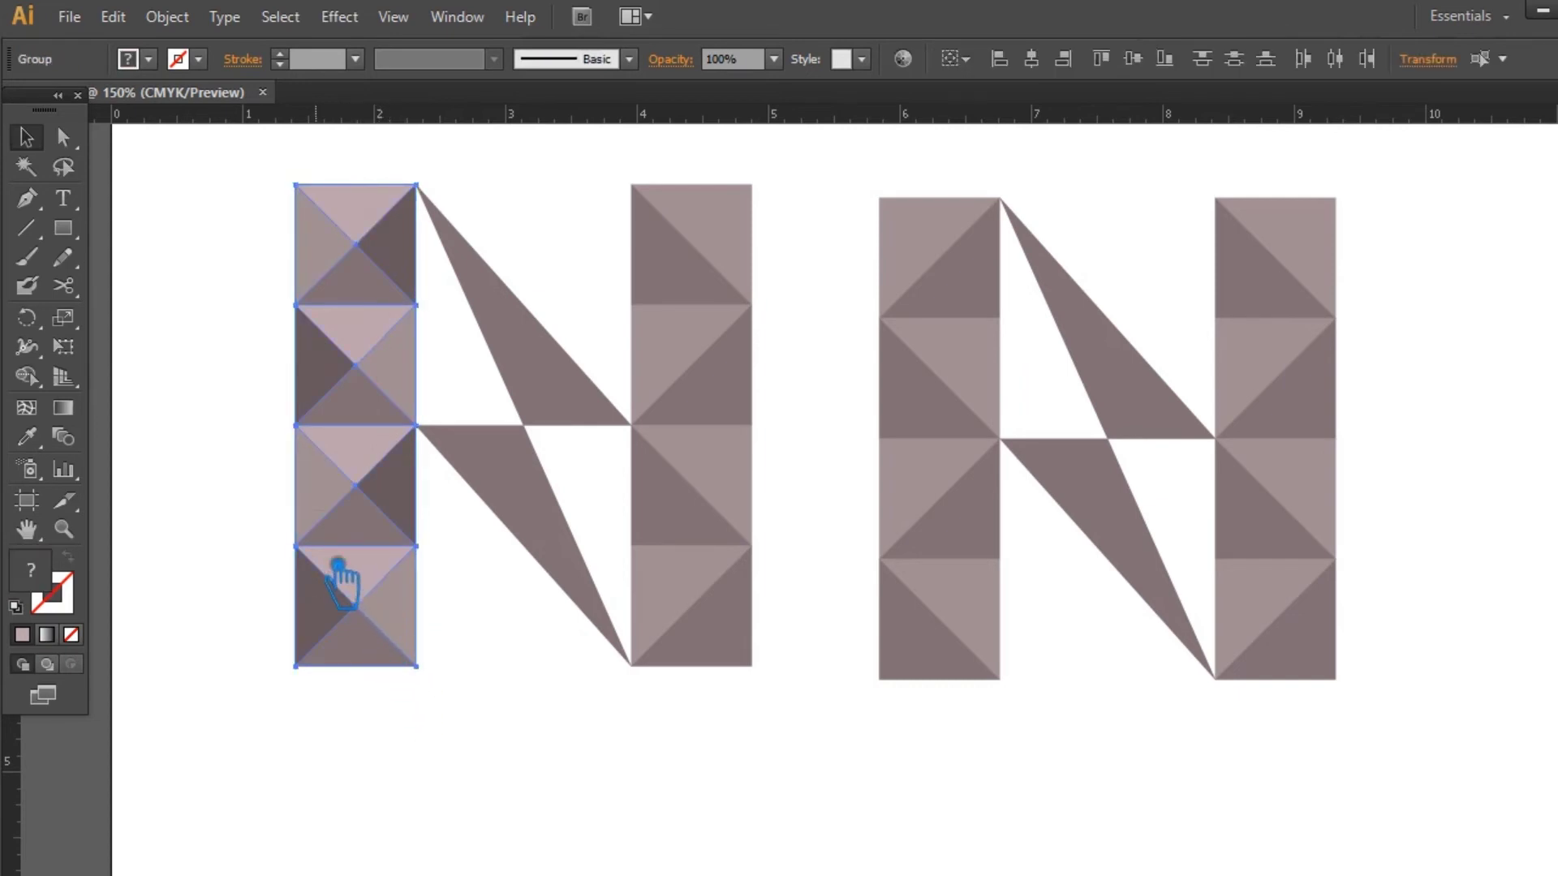
{"action": "key", "text": "ctrl+g"}
Replace the two-tone right column of the first N with a copy of the grouped four-tone column.
{"action": "left_click_drag", "start_coordinate": [396, 519], "coordinate": [719, 504]}
{"action": "key", "text": "Delete"}
{"action": "left_click", "coordinate": [713, 456]}
{"action": "left_click", "coordinate": [823, 687]}
{"action": "left_click_drag", "start_coordinate": [776, 605], "coordinate": [692, 167]}
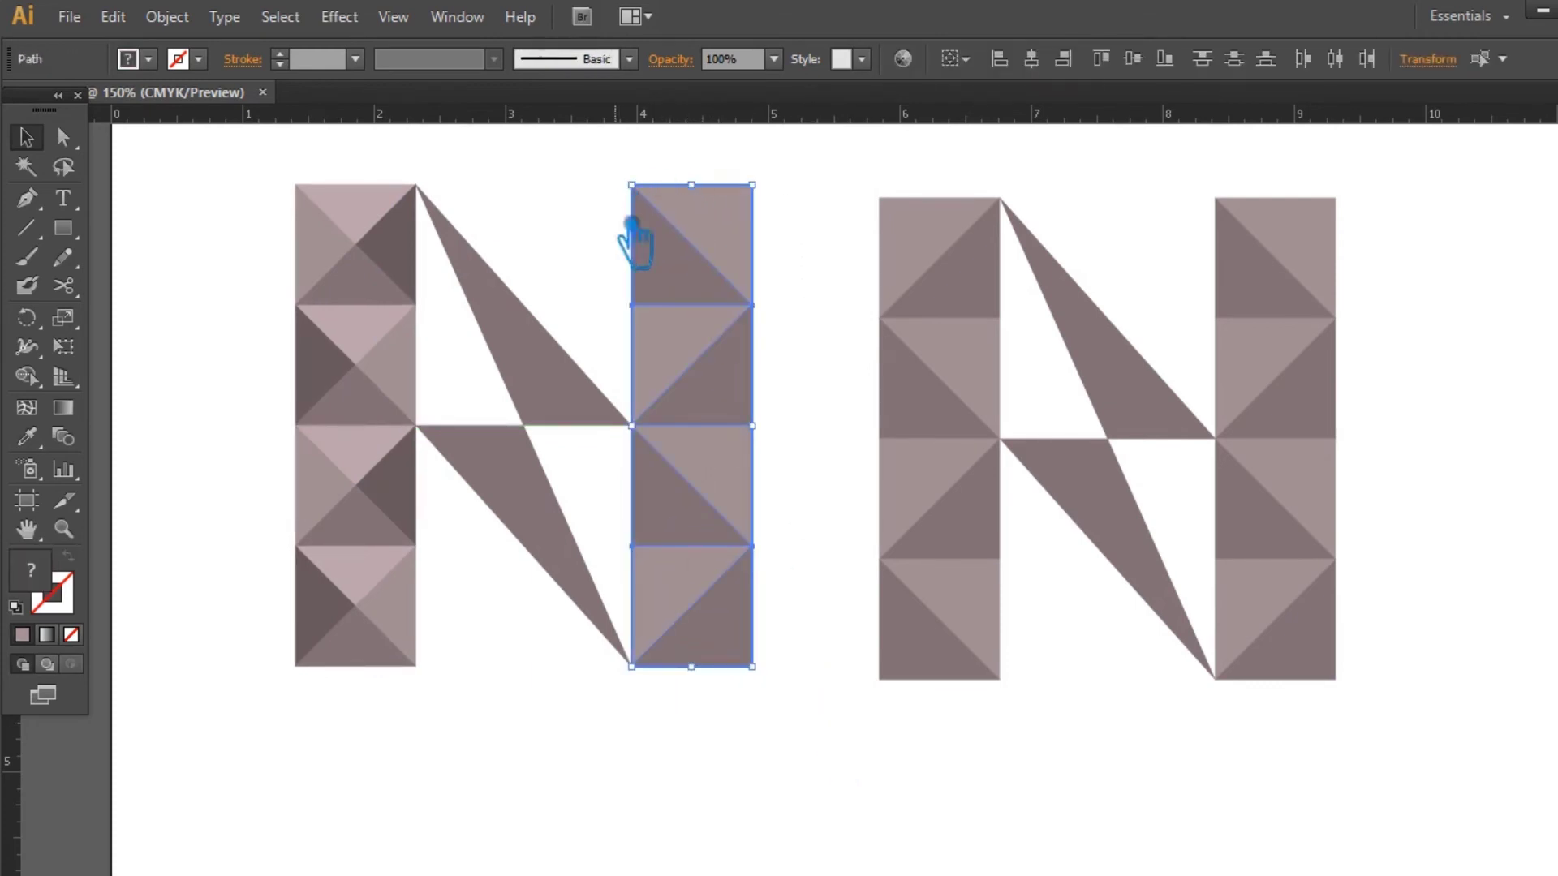
{"action": "key", "text": "Delete"}
{"action": "key", "text": "ctrl+f"}
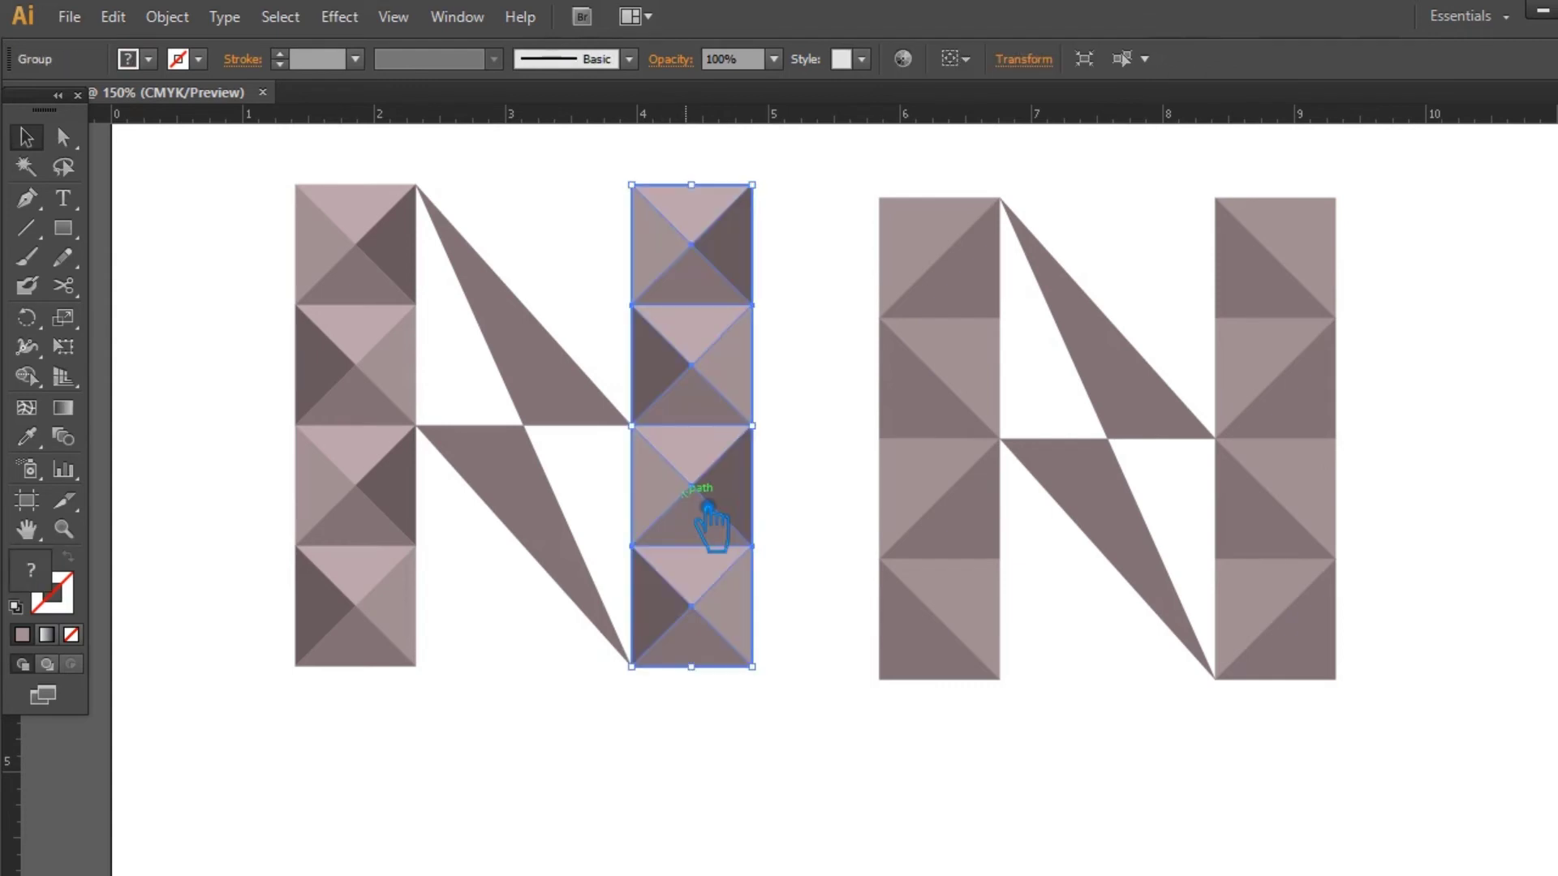
{"action": "left_click", "coordinate": [319, 497]}
{"action": "left_click", "coordinate": [526, 694]}
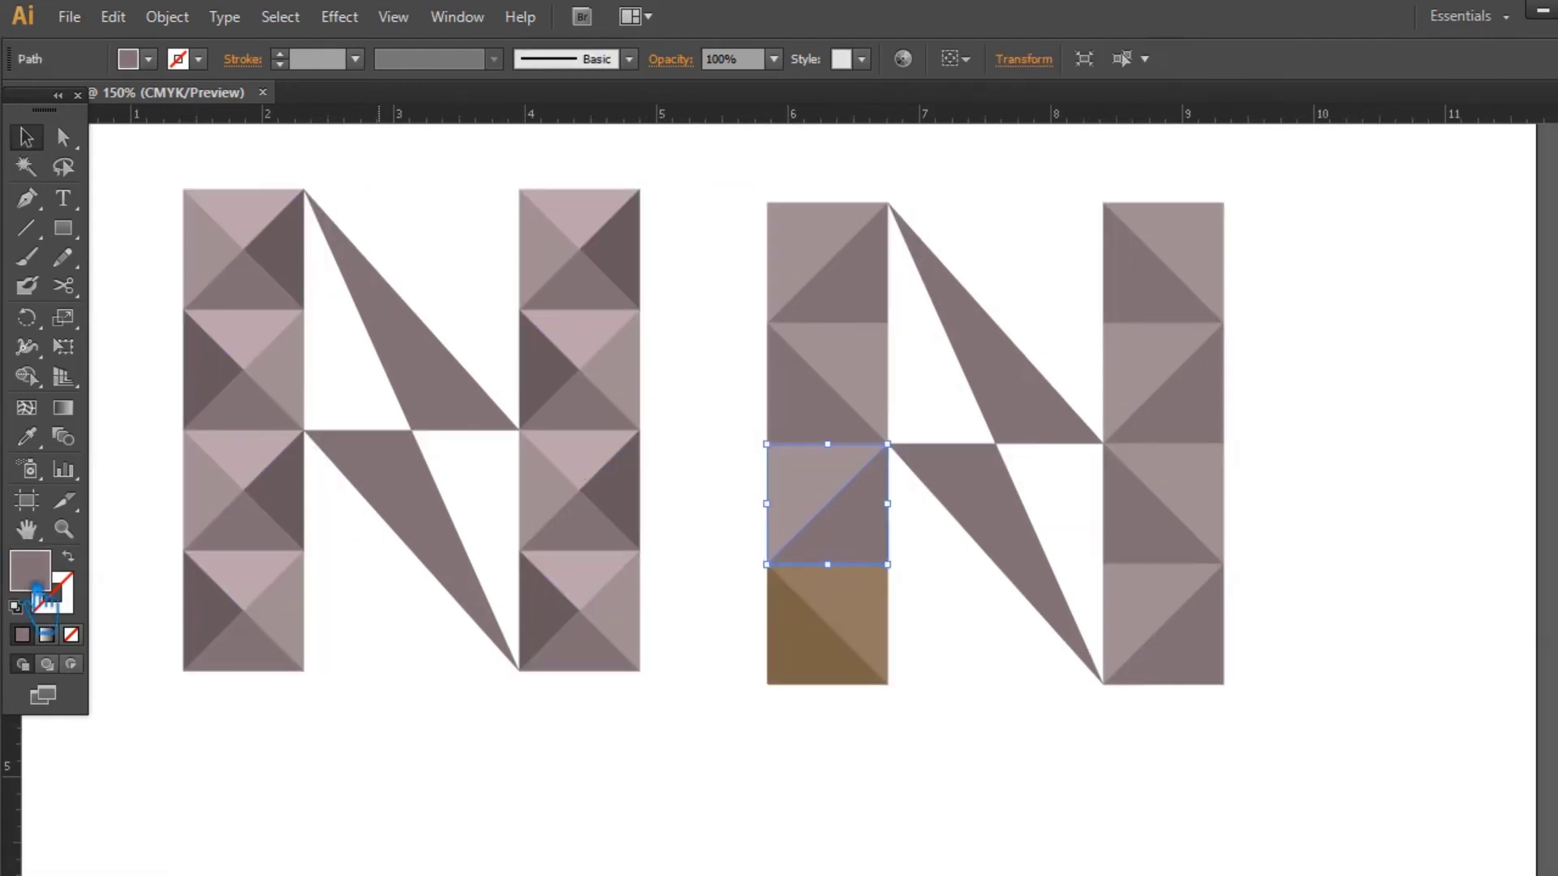
Fill both triangles of the second N's third left-column square with the dark and light browns sampled from the bottom square.
{"action": "left_click", "coordinate": [27, 436]}
{"action": "left_click", "coordinate": [843, 669]}
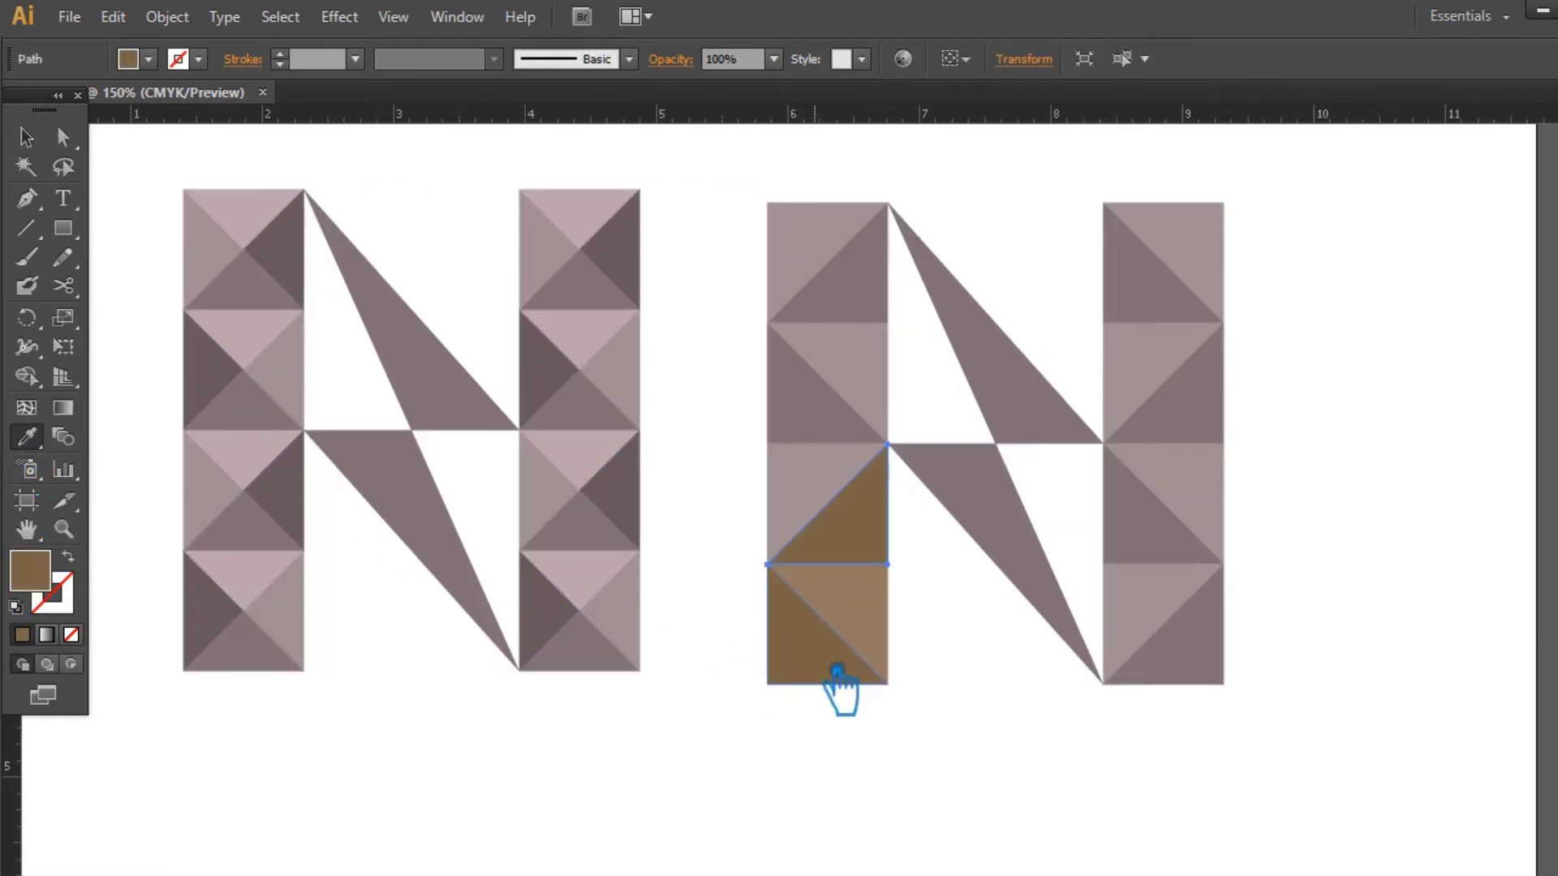
{"action": "key", "text": "v"}
{"action": "left_click", "coordinate": [821, 521]}
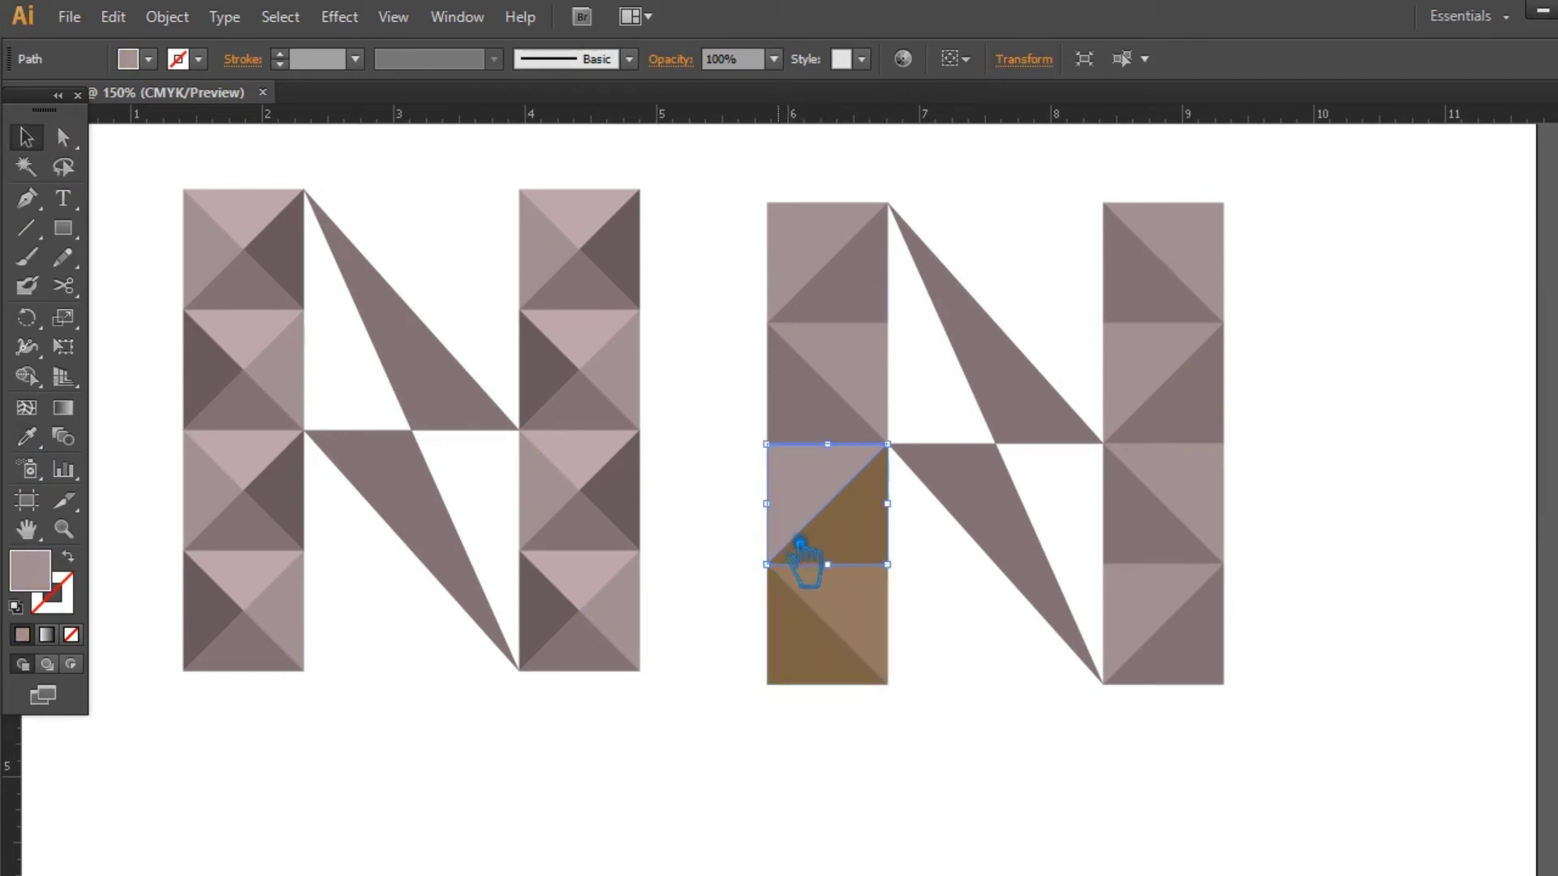
{"action": "key", "text": "i"}
{"action": "left_click", "coordinate": [891, 649]}
{"action": "key", "text": "v"}
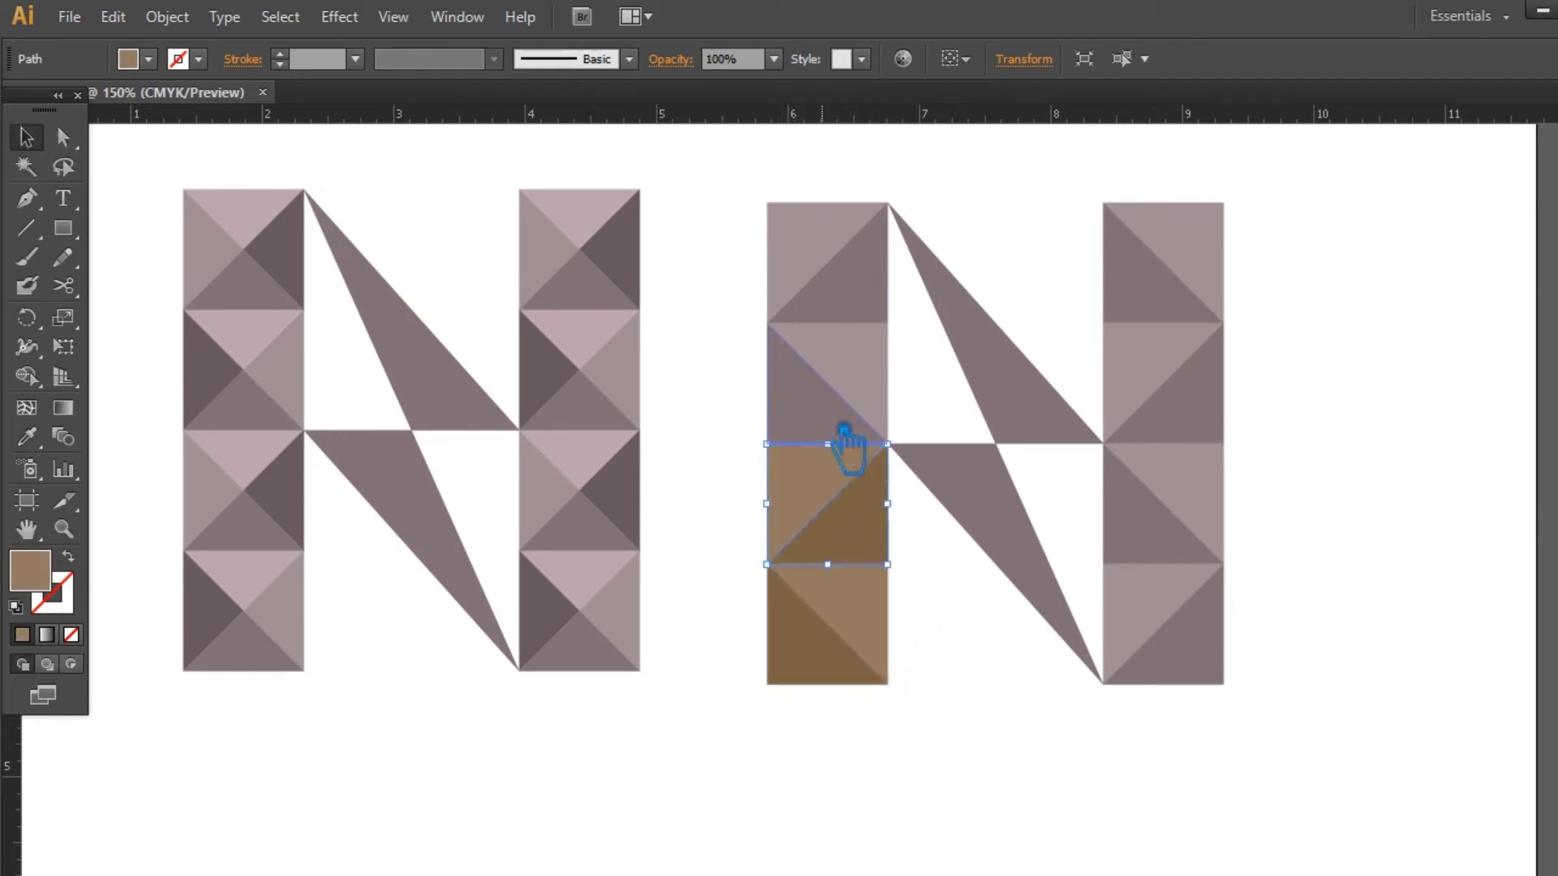
Fill both triangles of the second N's second left-column square with the dark and light browns sampled from the square below.
{"action": "key", "text": "i"}
{"action": "left_click", "coordinate": [872, 552]}
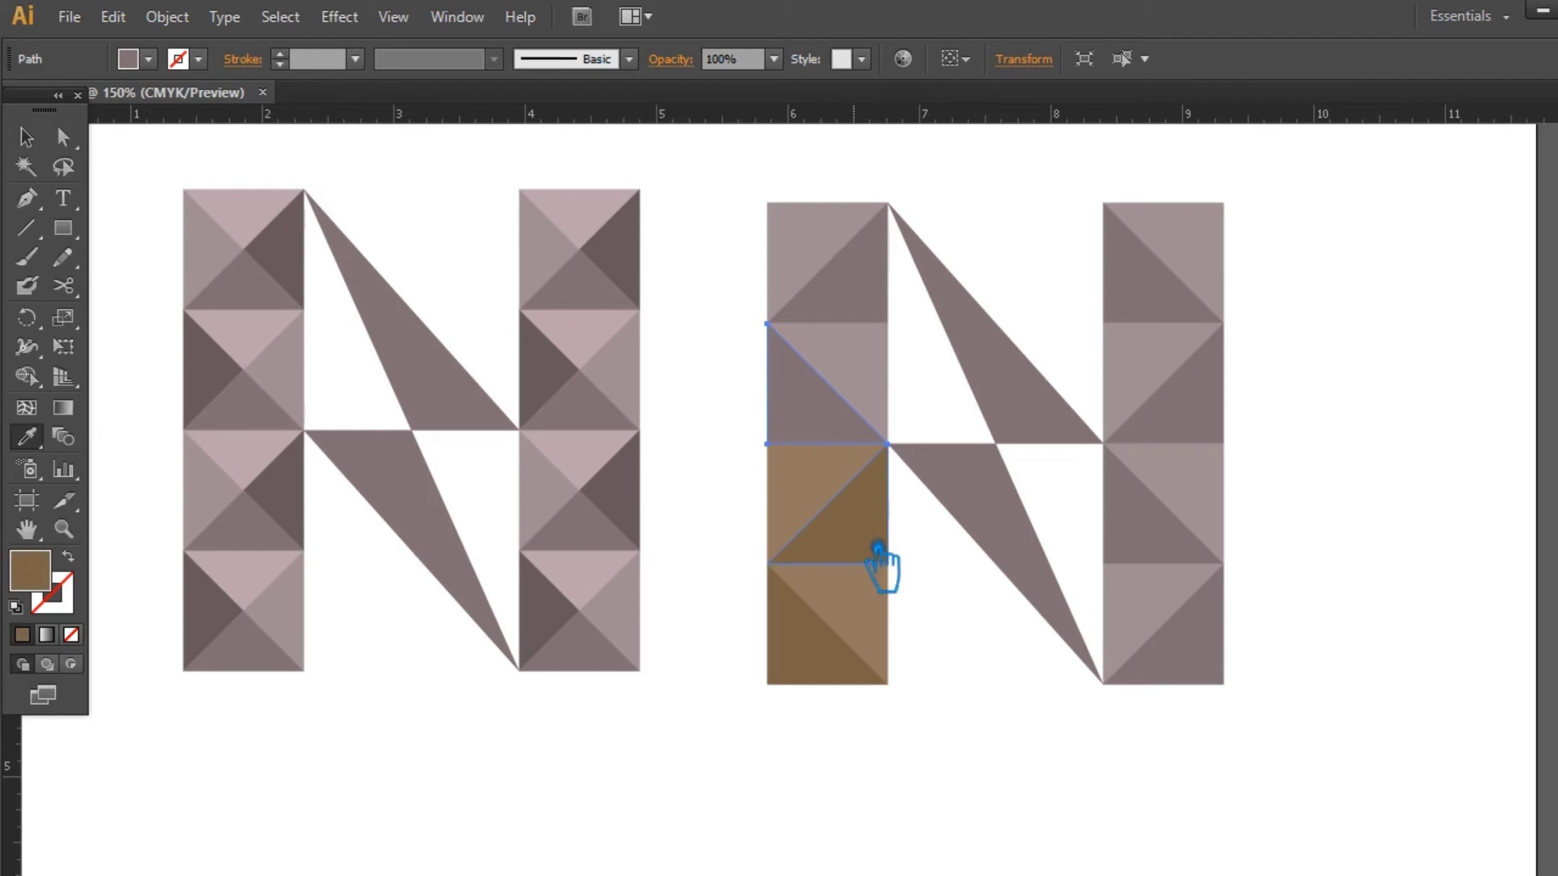
{"action": "key", "text": "v"}
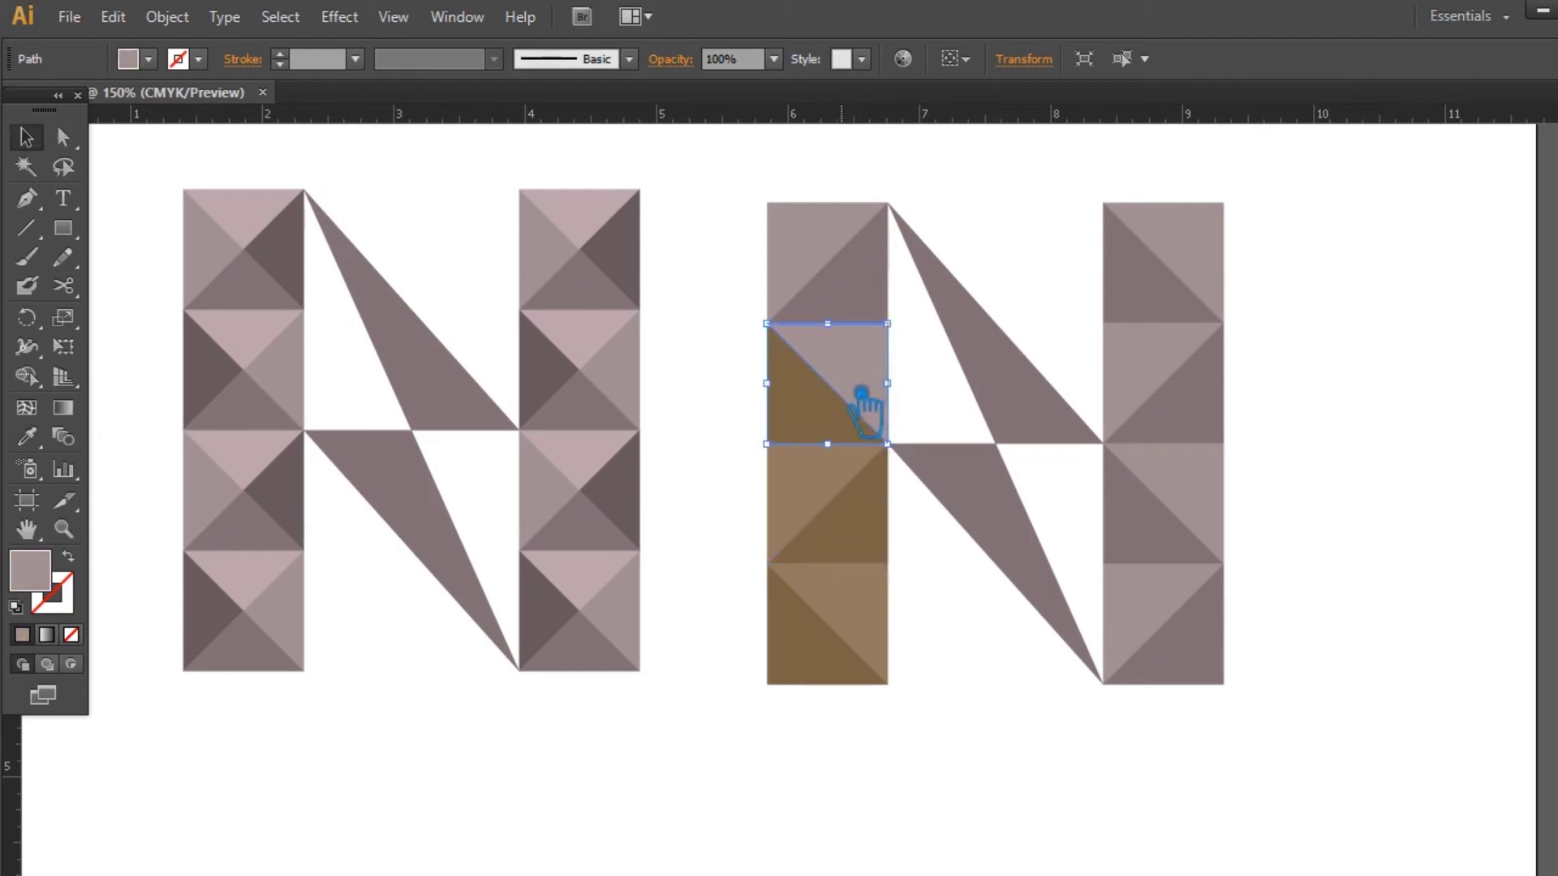
{"action": "key", "text": "i"}
{"action": "left_click", "coordinate": [838, 499]}
{"action": "key", "text": "v"}
Fill both triangles of the second N's top-left square with the dark and light browns sampled from the column.
{"action": "key", "text": "i"}
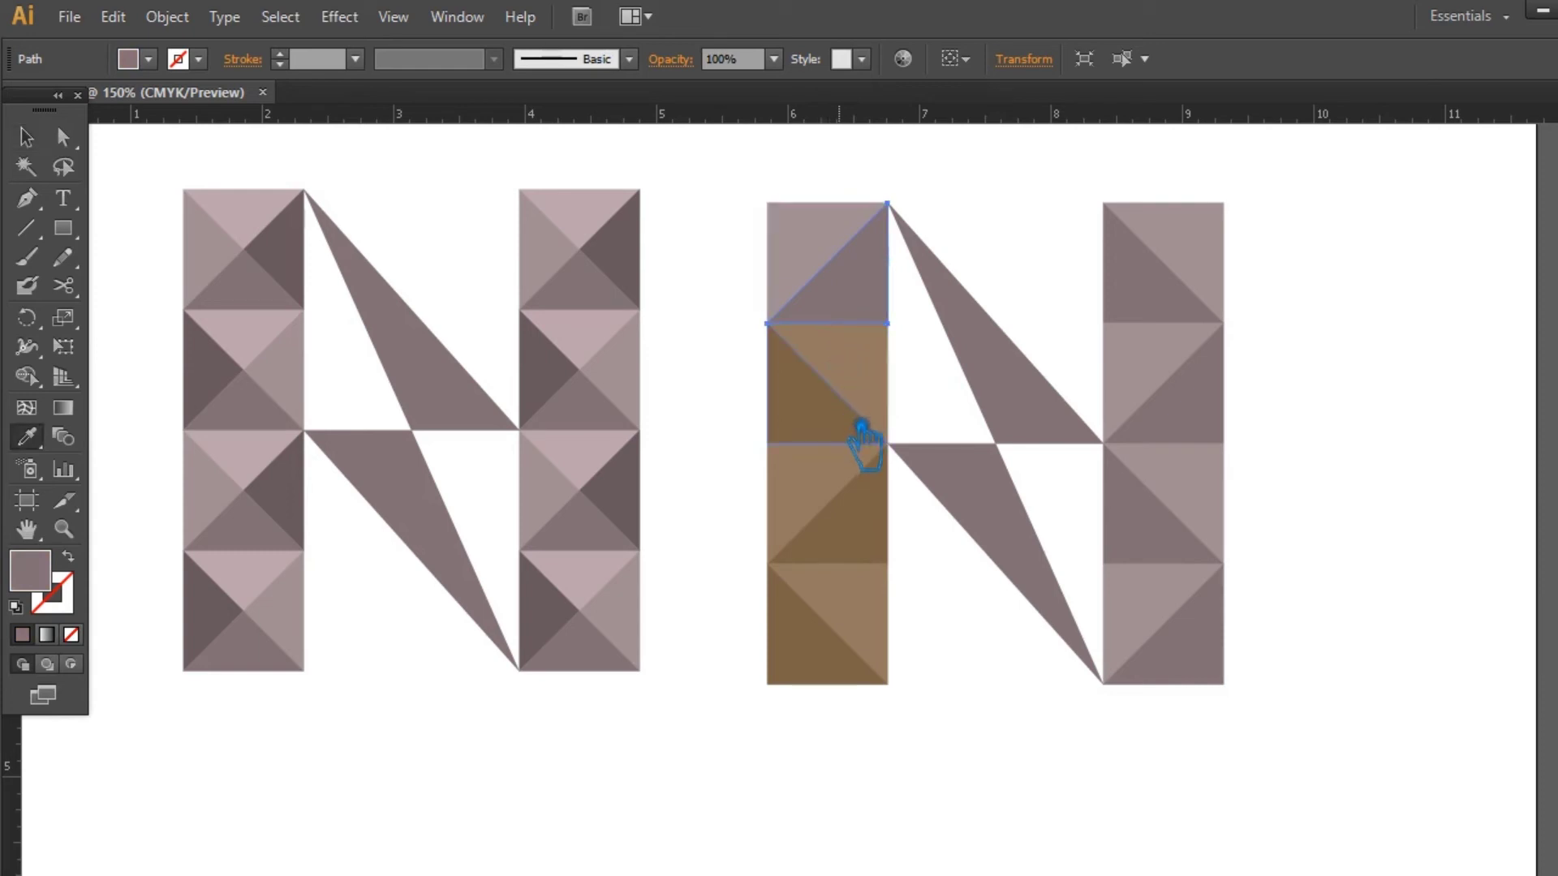
{"action": "left_click", "coordinate": [844, 420]}
{"action": "key", "text": "v"}
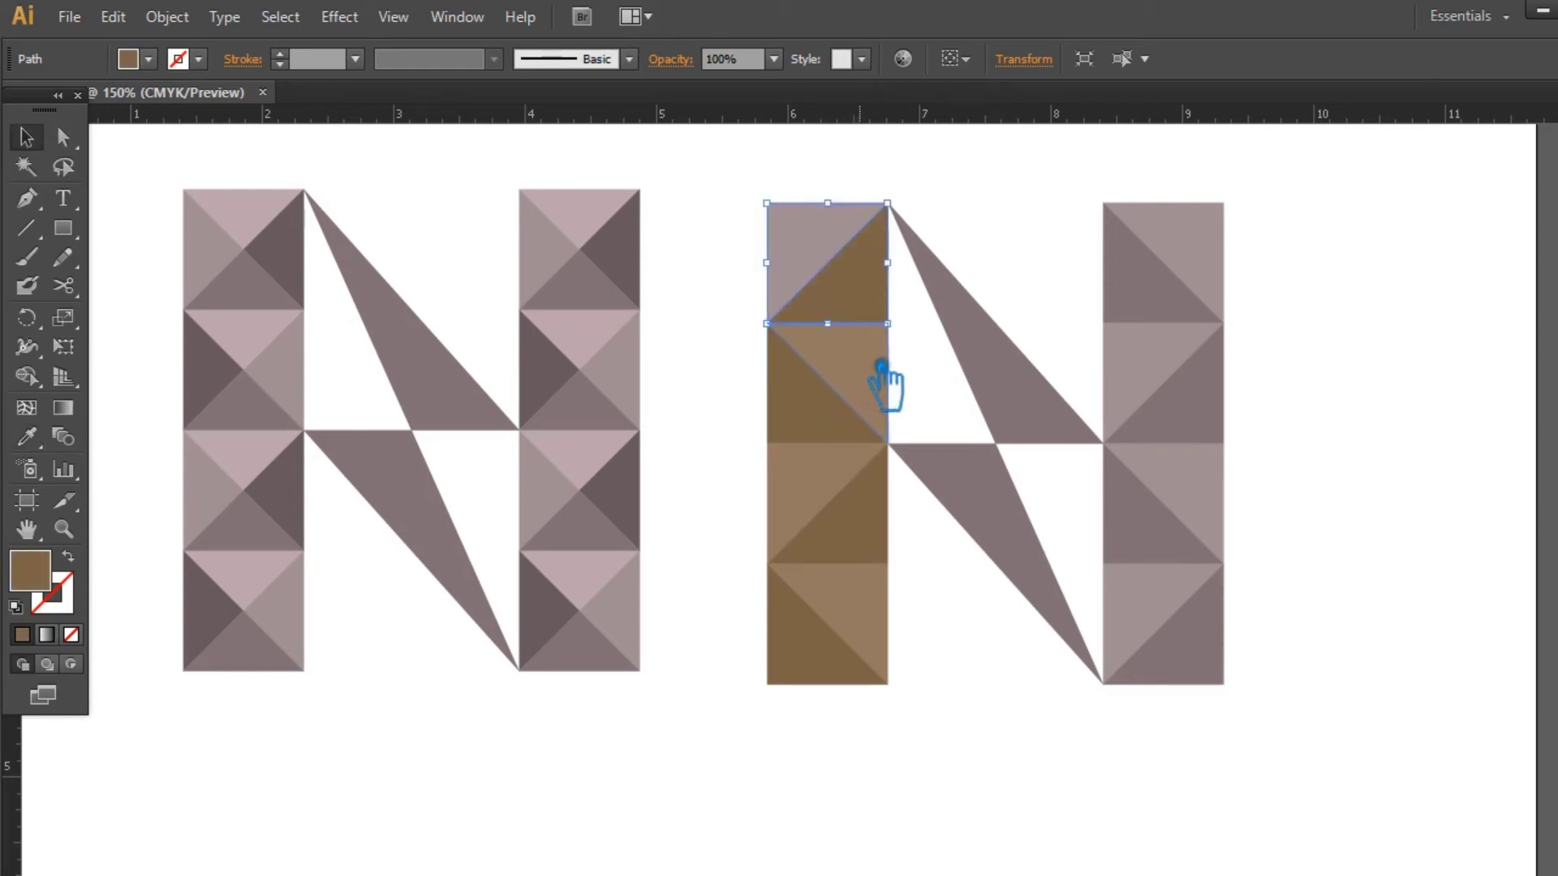
{"action": "left_click", "coordinate": [835, 258]}
{"action": "key", "text": "i"}
{"action": "left_click", "coordinate": [882, 378]}
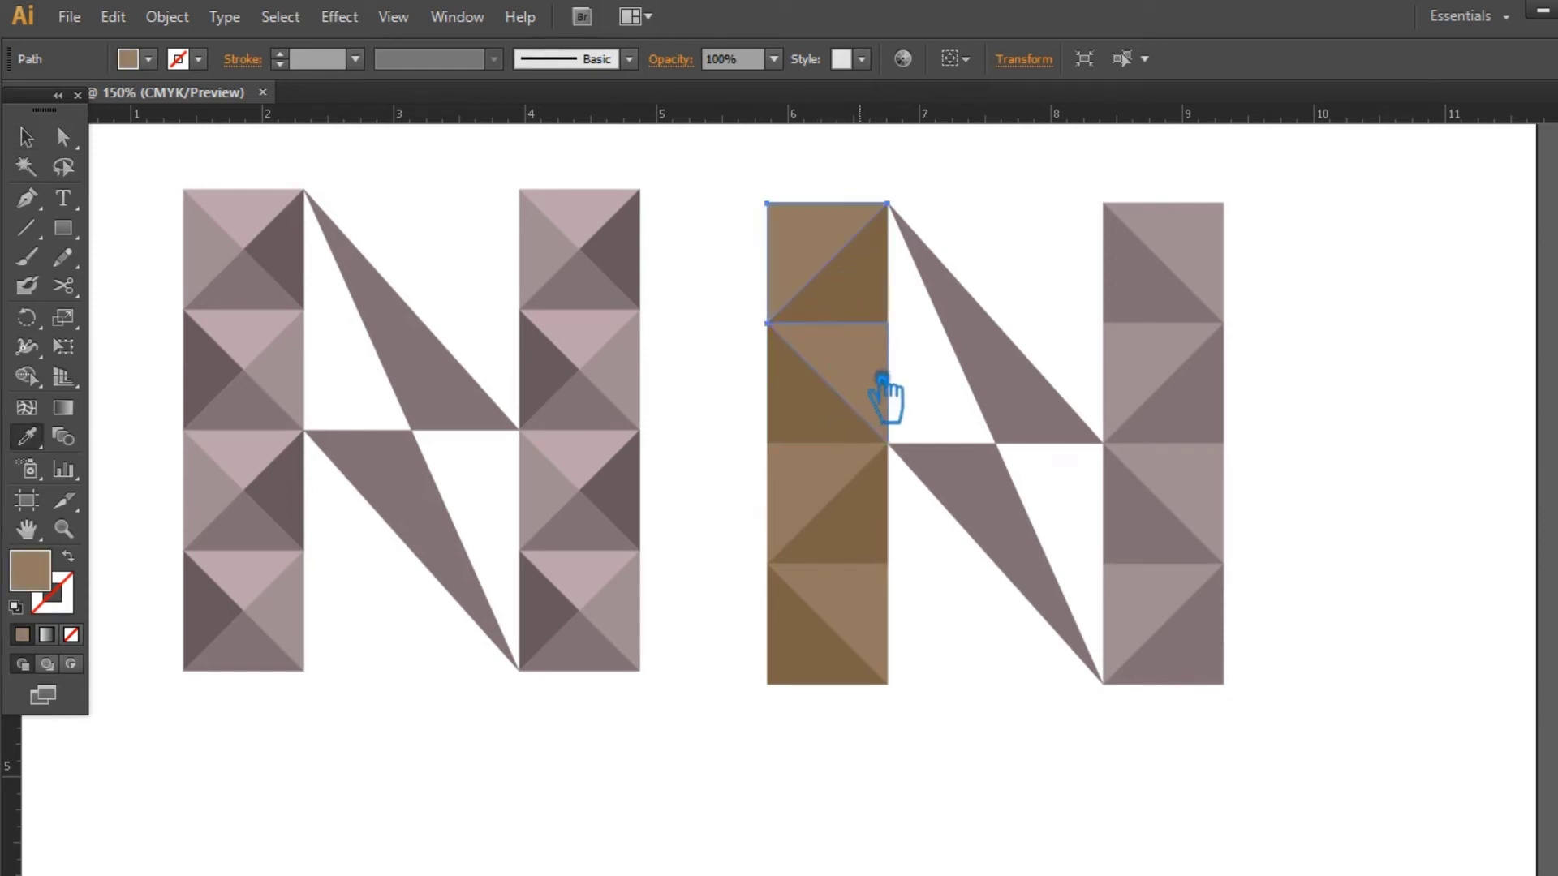
{"action": "left_click", "coordinate": [27, 136]}
{"action": "left_click", "coordinate": [1071, 771]}
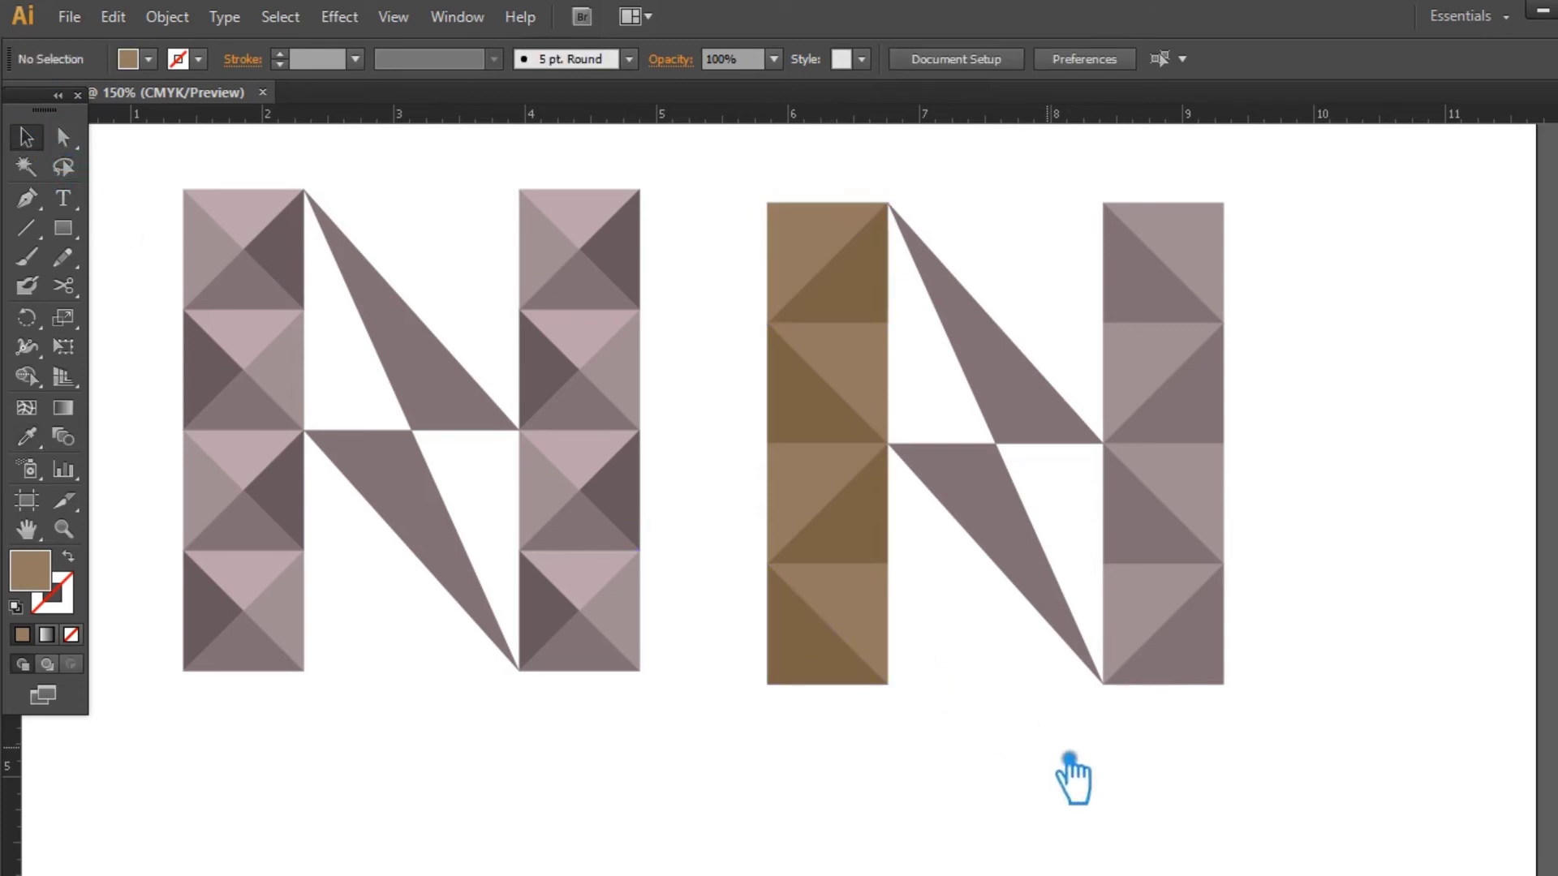
Fill the diagonal band of the second N with the lighter brown sampled from its left column.
{"action": "left_click", "coordinate": [1014, 528]}
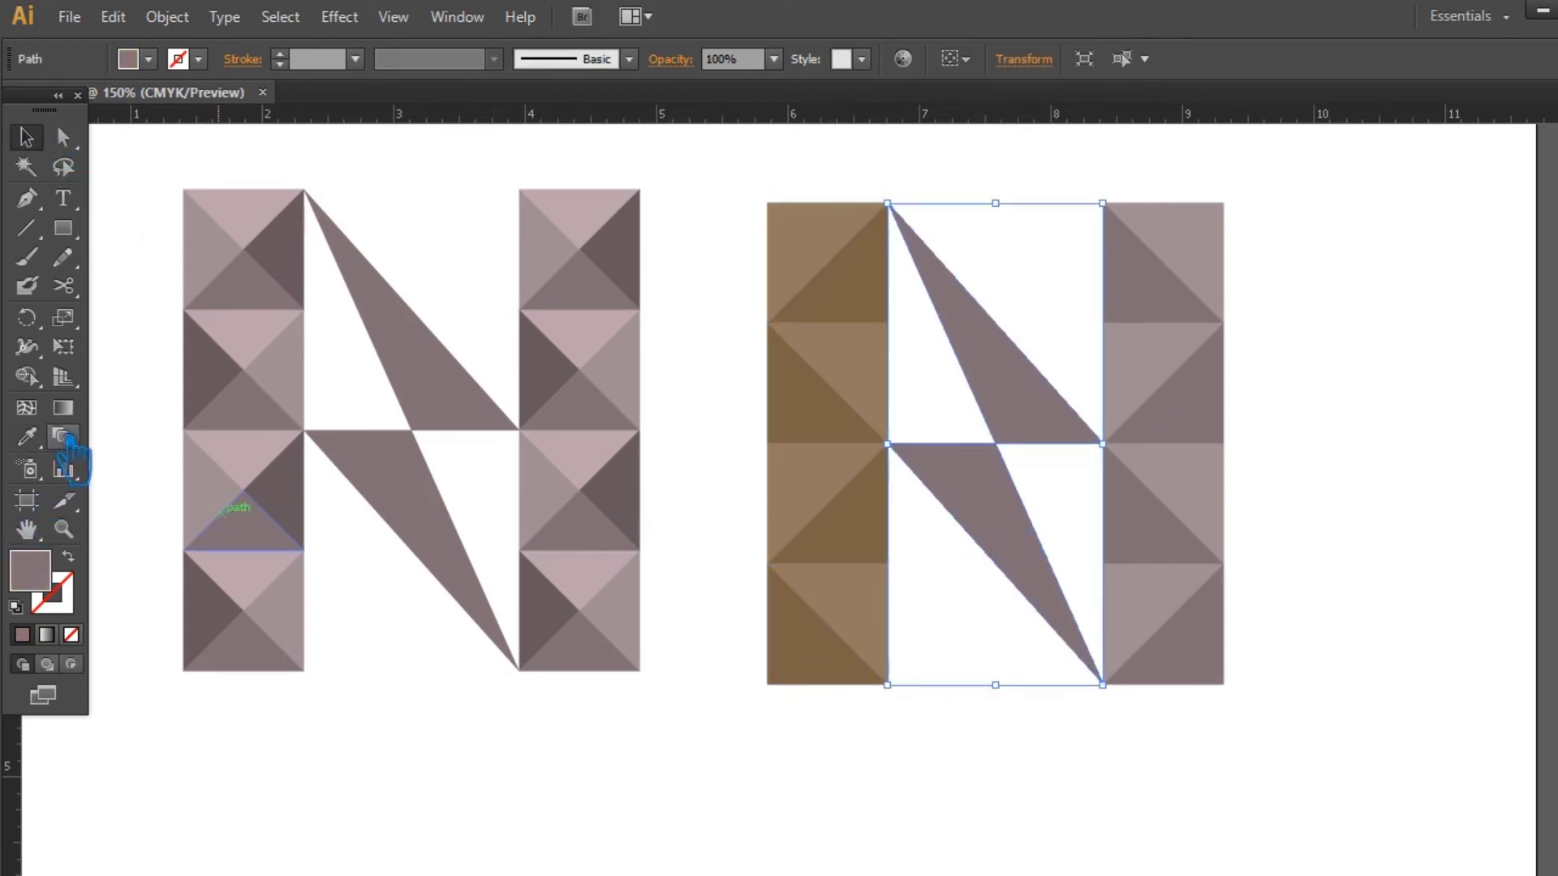
{"action": "key", "text": "i"}
{"action": "left_click", "coordinate": [868, 374]}
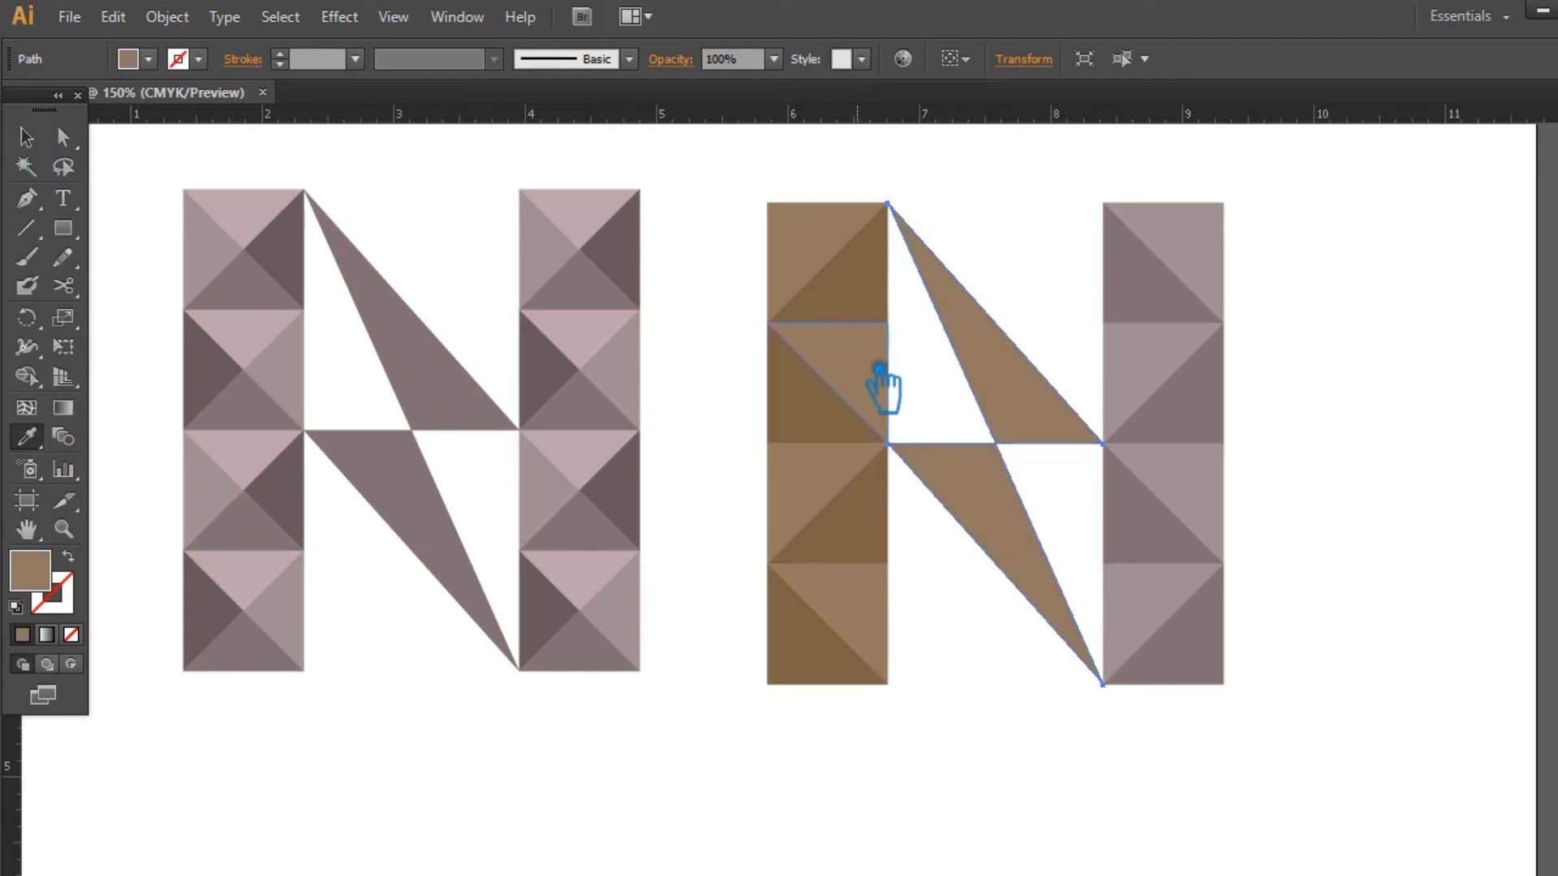
{"action": "left_click", "coordinate": [44, 142]}
{"action": "left_click", "coordinate": [1381, 558]}
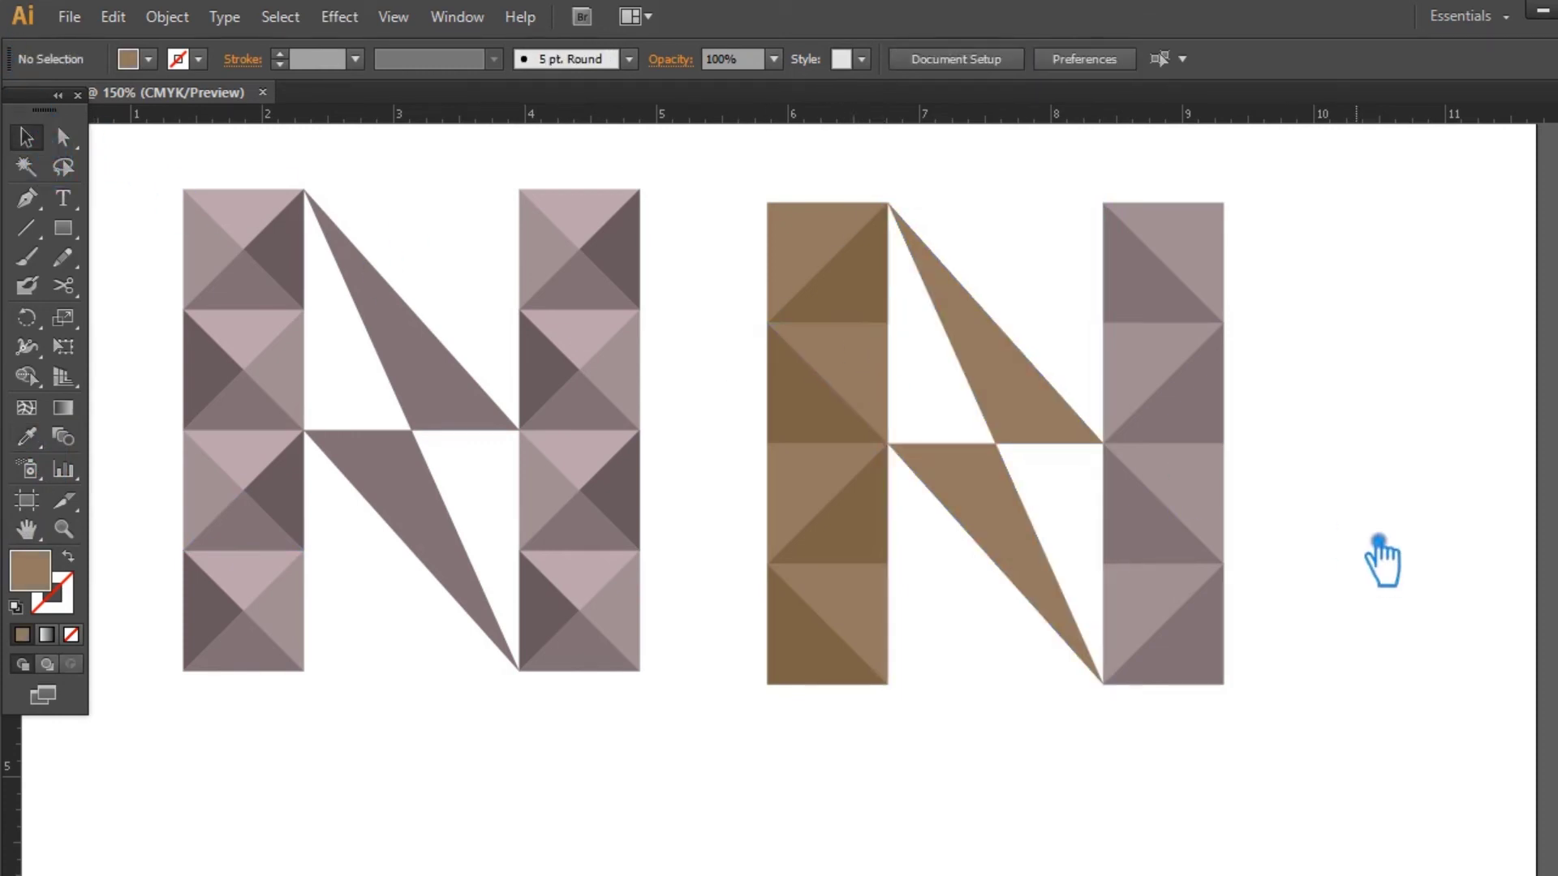
Try a yellower brown with a 40° hue on the light triangle of the second N's top-left square.
{"action": "left_click", "coordinate": [811, 258]}
{"action": "double_click", "coordinate": [33, 572]}
{"action": "left_click", "coordinate": [973, 295]}
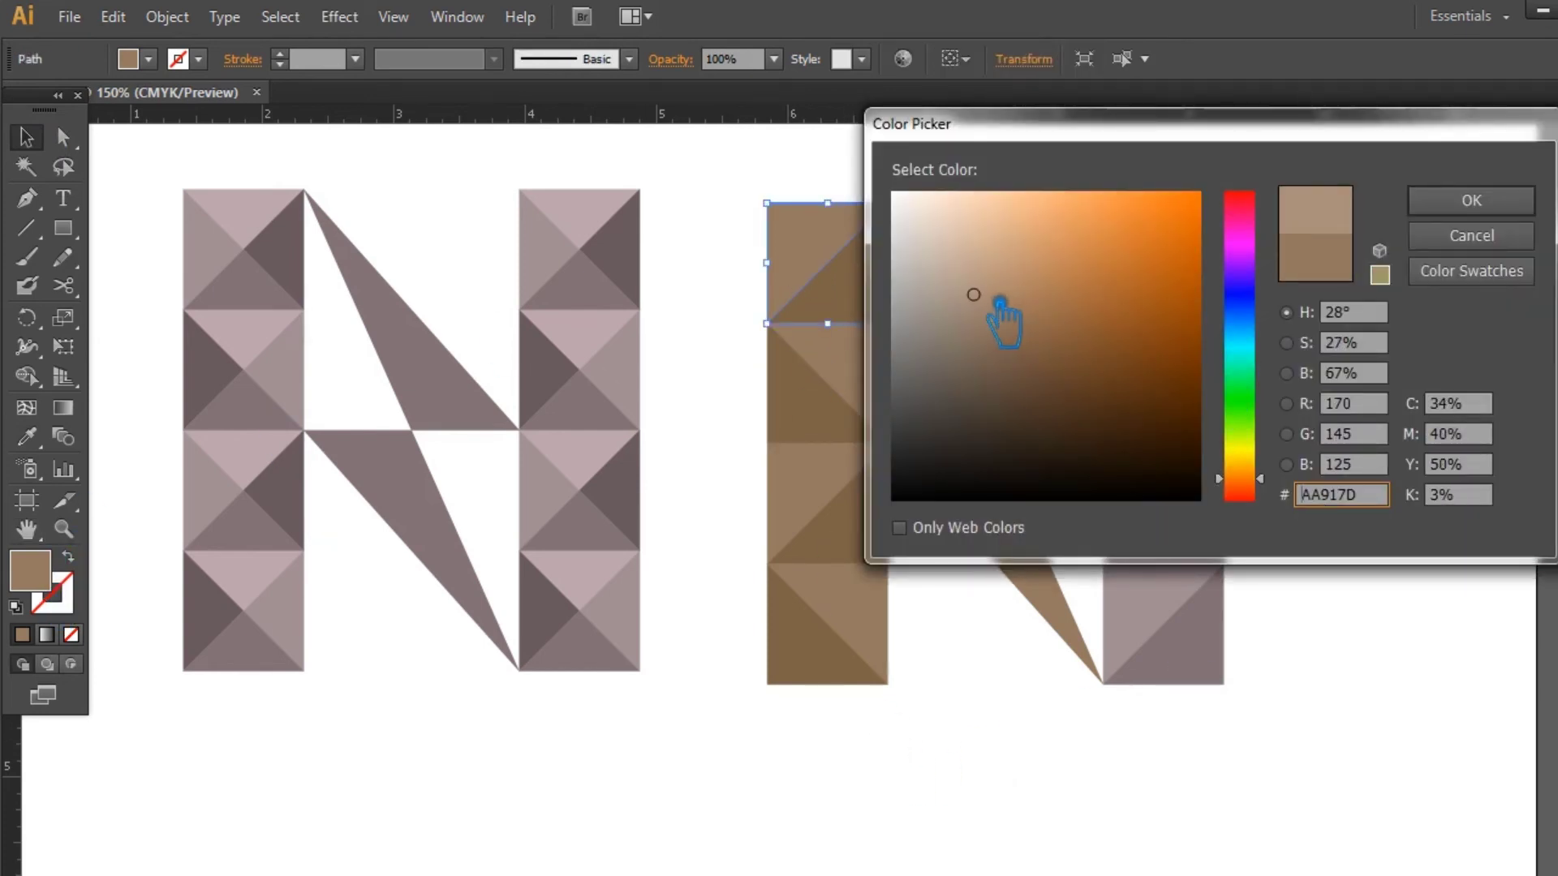
{"action": "left_click_drag", "start_coordinate": [1269, 480], "coordinate": [1271, 470]}
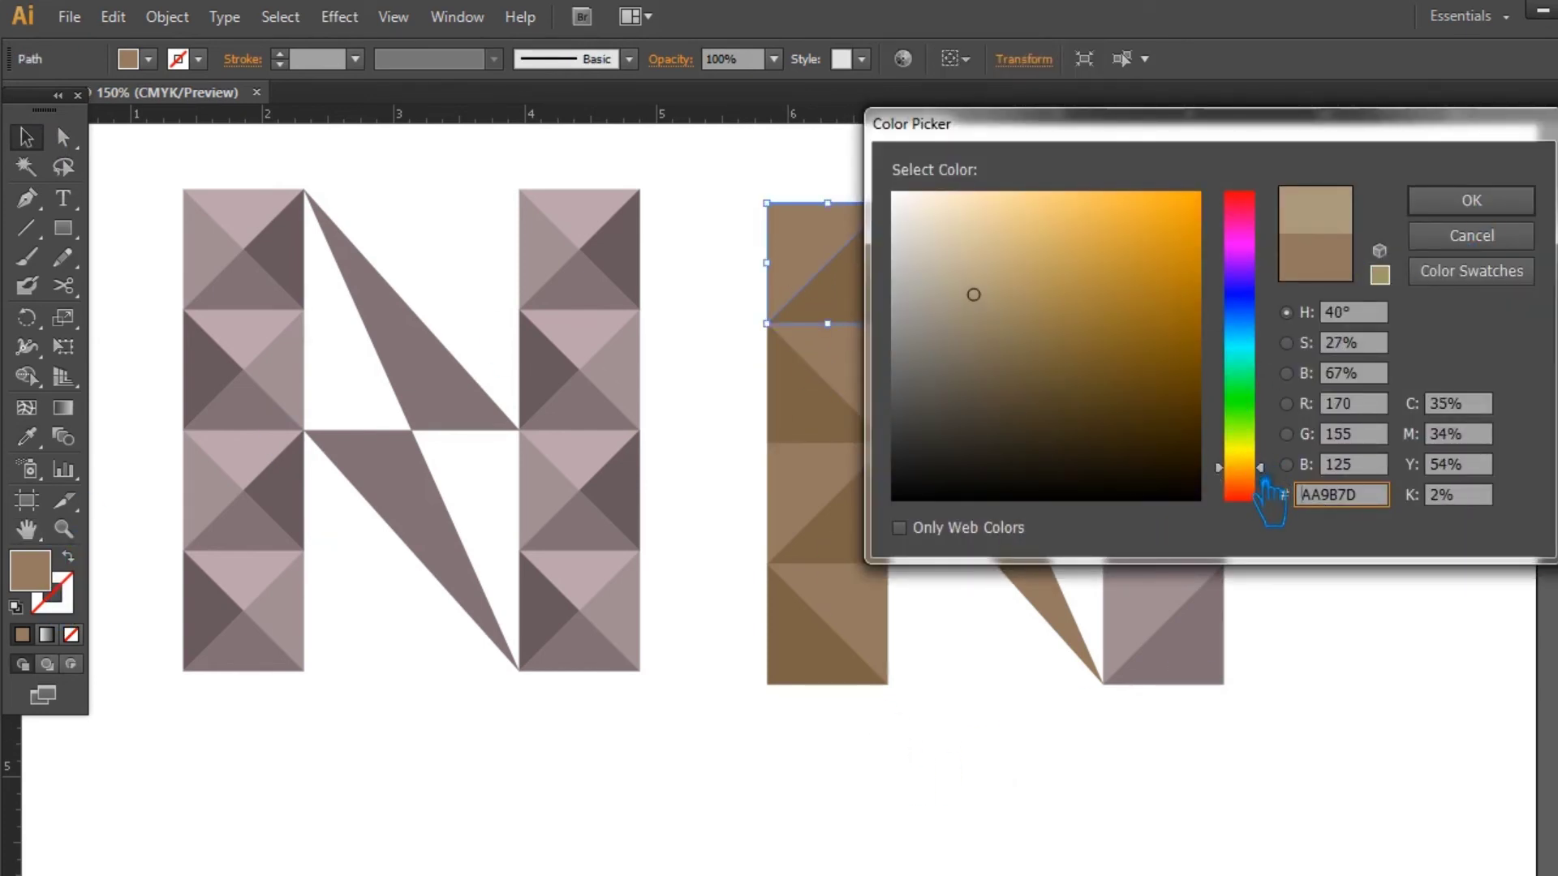
{"action": "left_click_drag", "start_coordinate": [1000, 299], "coordinate": [998, 320]}
{"action": "left_click", "coordinate": [1473, 202]}
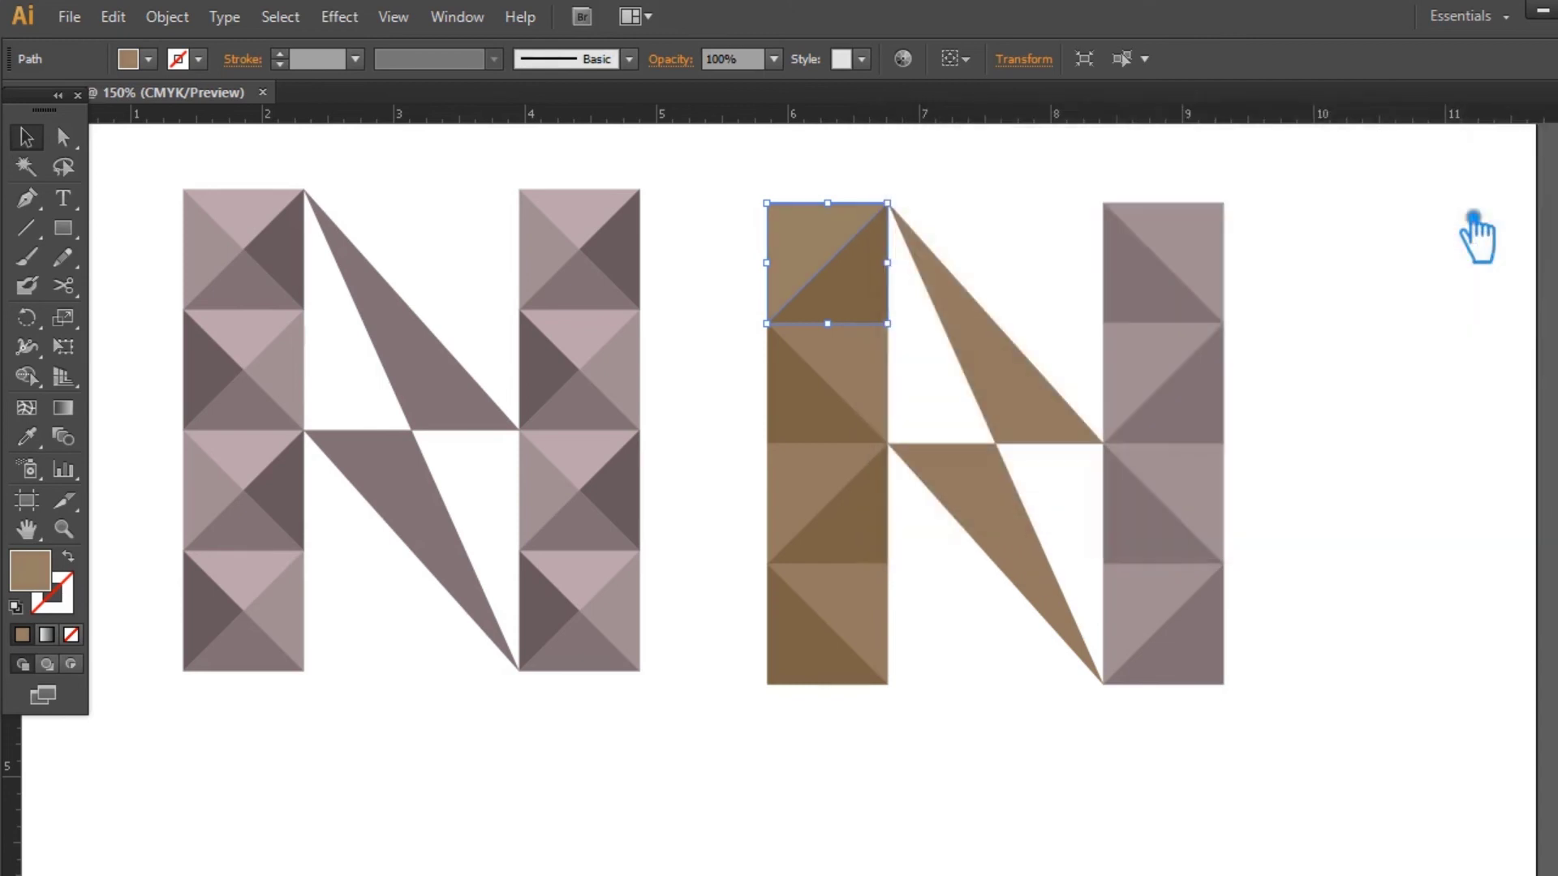
{"action": "left_click", "coordinate": [1448, 248]}
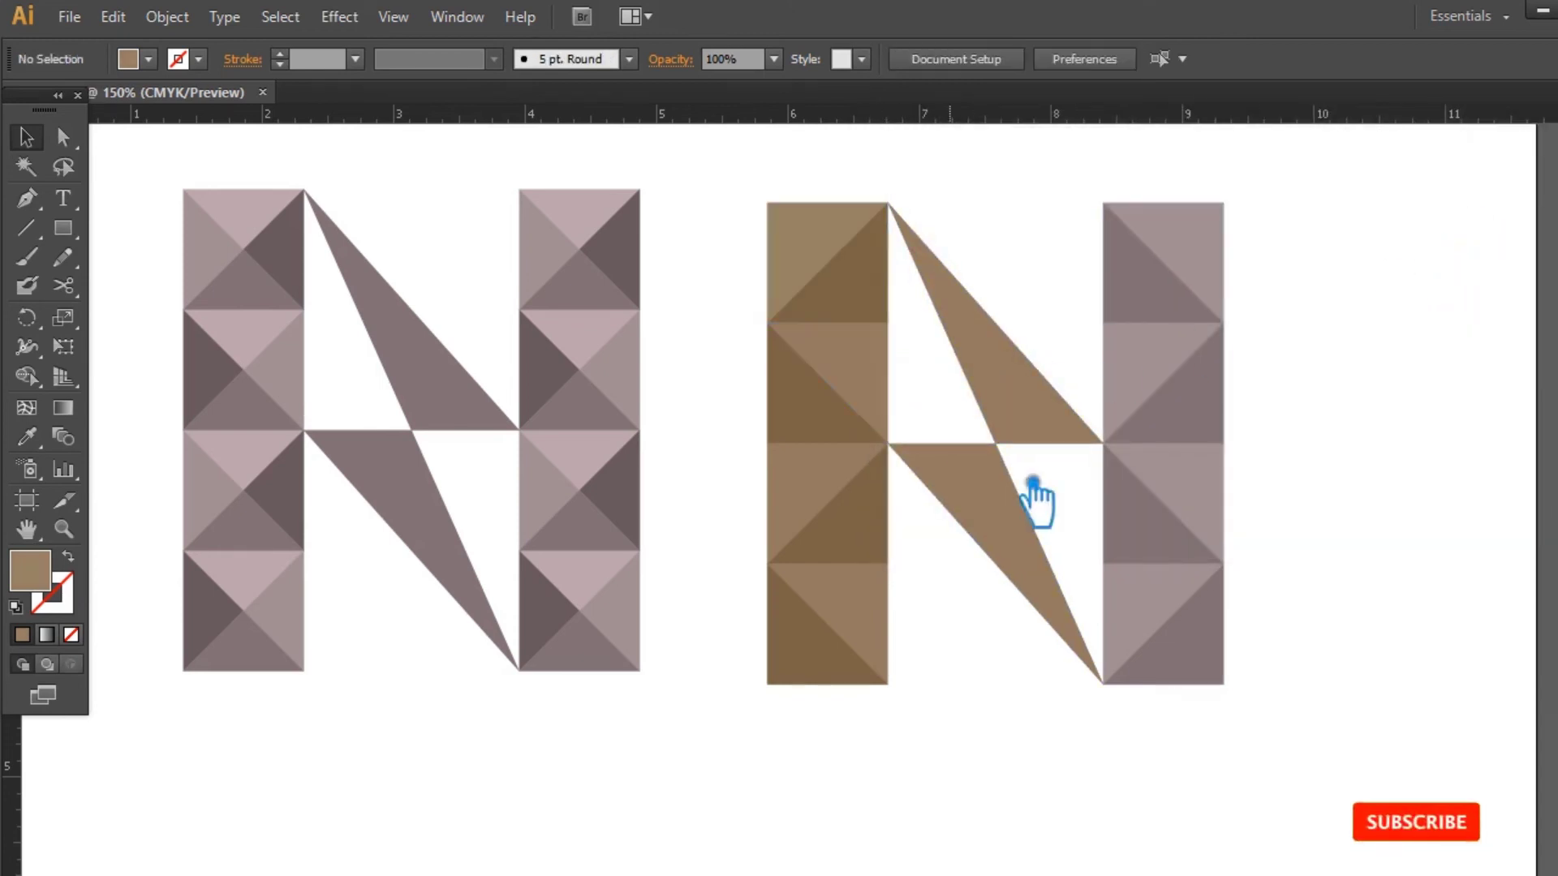
{"action": "left_click_drag", "start_coordinate": [737, 184], "coordinate": [756, 511]}
Fill the dark triangle of the second N's bottom-left square with the deeper brown 6B543C.
{"action": "left_click", "coordinate": [836, 673]}
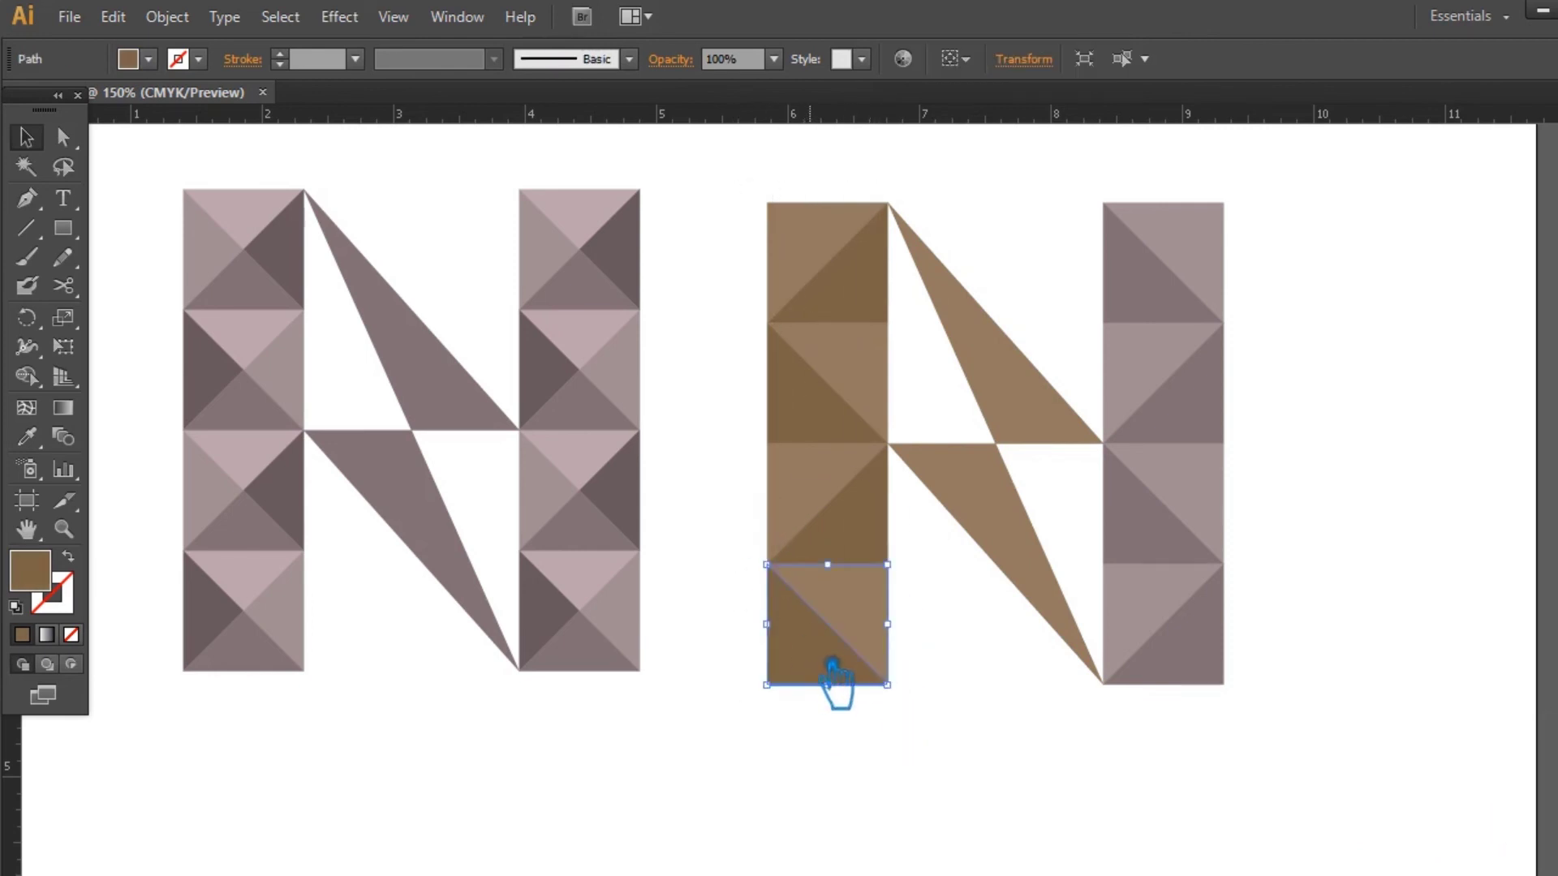
{"action": "double_click", "coordinate": [44, 578]}
{"action": "left_click", "coordinate": [1026, 368]}
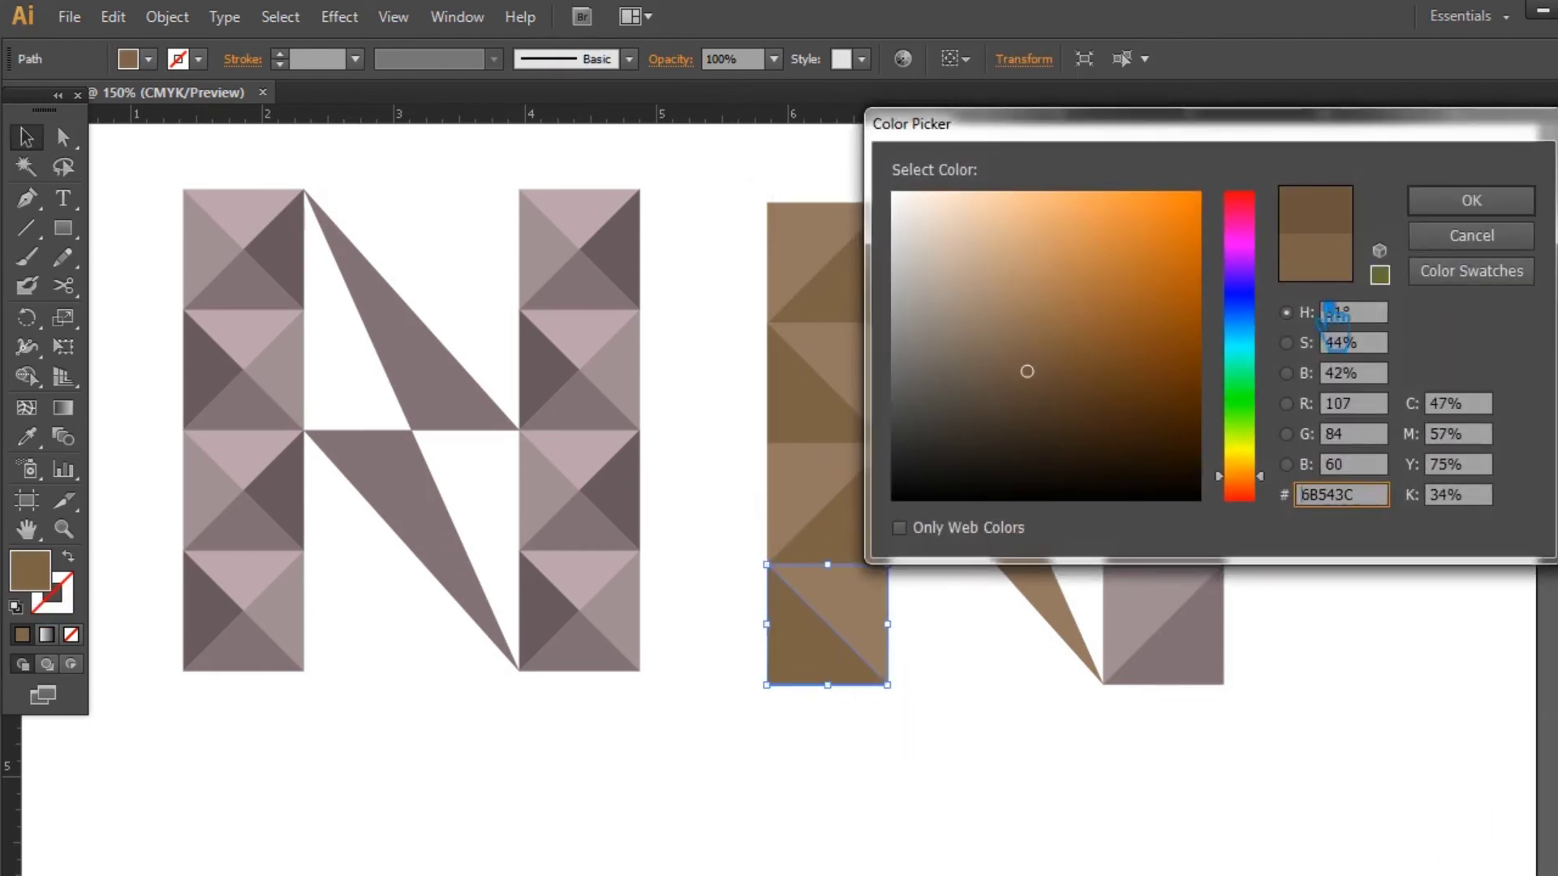
{"action": "left_click", "coordinate": [1470, 200]}
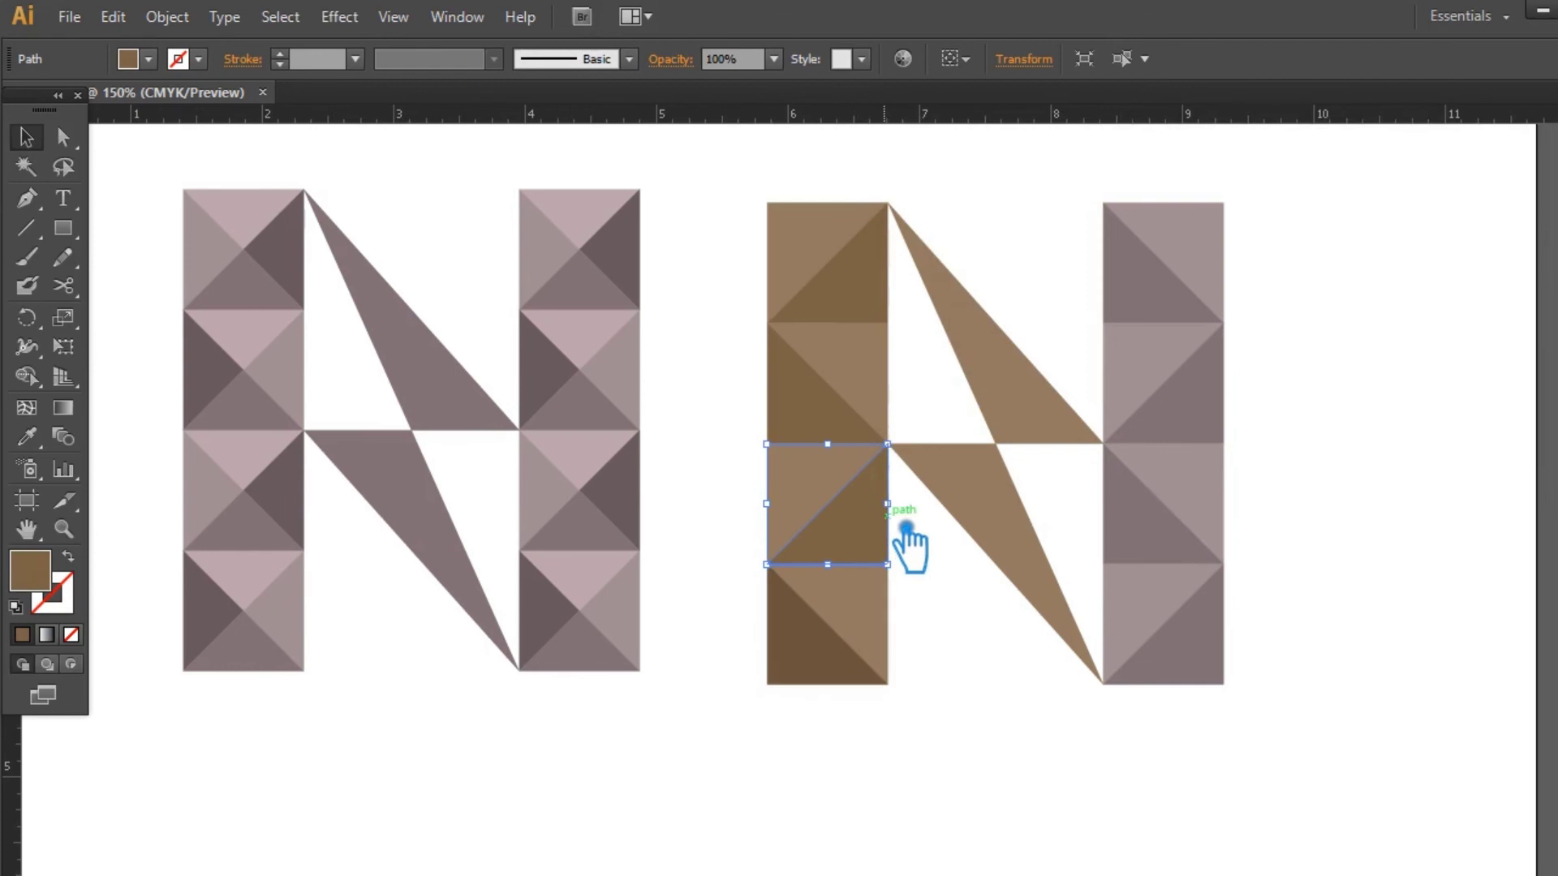
Copy the deeper brown fill to the dark triangles of the third and second squares in the brown column.
{"action": "key", "text": "i"}
{"action": "left_click", "coordinate": [823, 645]}
{"action": "key", "text": "v"}
{"action": "left_click", "coordinate": [834, 418]}
{"action": "key", "text": "i"}
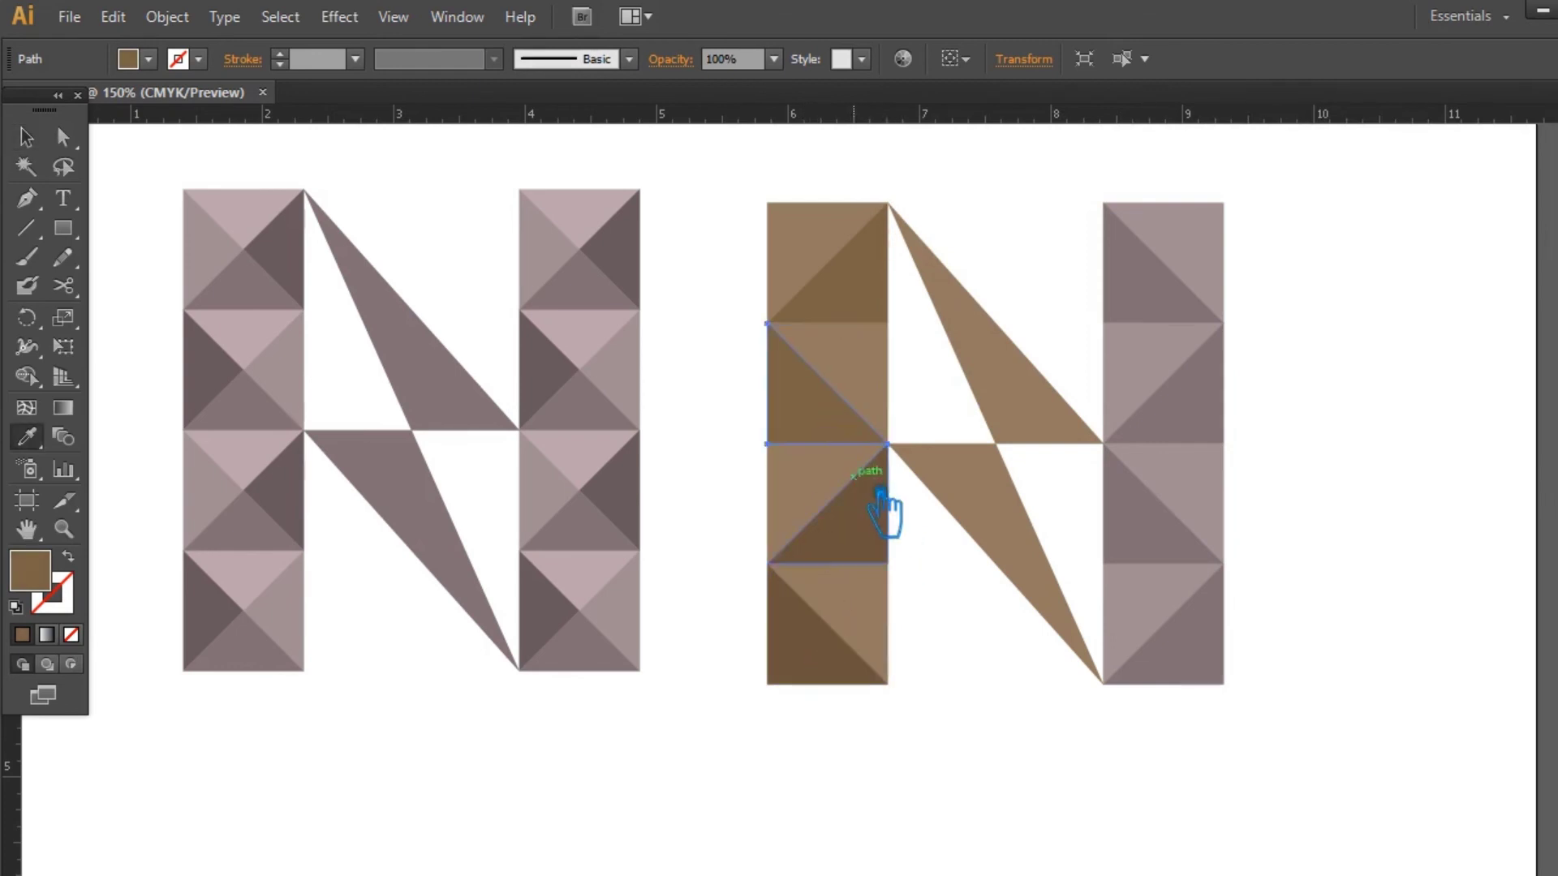
{"action": "left_click", "coordinate": [885, 520]}
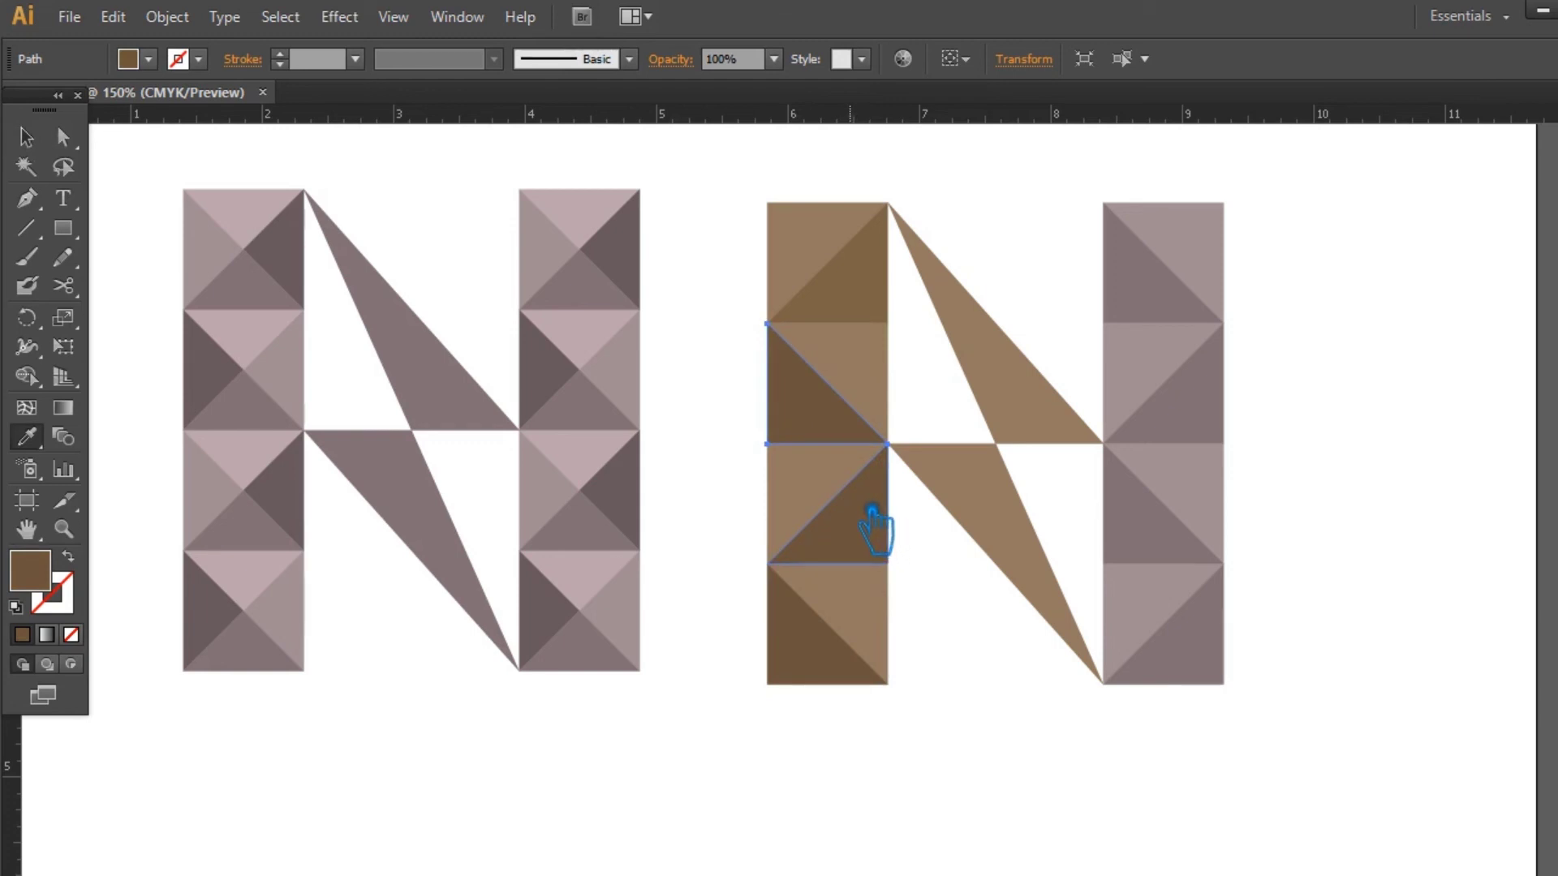
Copy the deeper brown fill to the dark triangle of the top square in the brown column.
{"action": "key", "text": "v"}
{"action": "left_click", "coordinate": [880, 304]}
{"action": "key", "text": "i"}
{"action": "left_click", "coordinate": [824, 420]}
{"action": "left_click", "coordinate": [27, 136]}
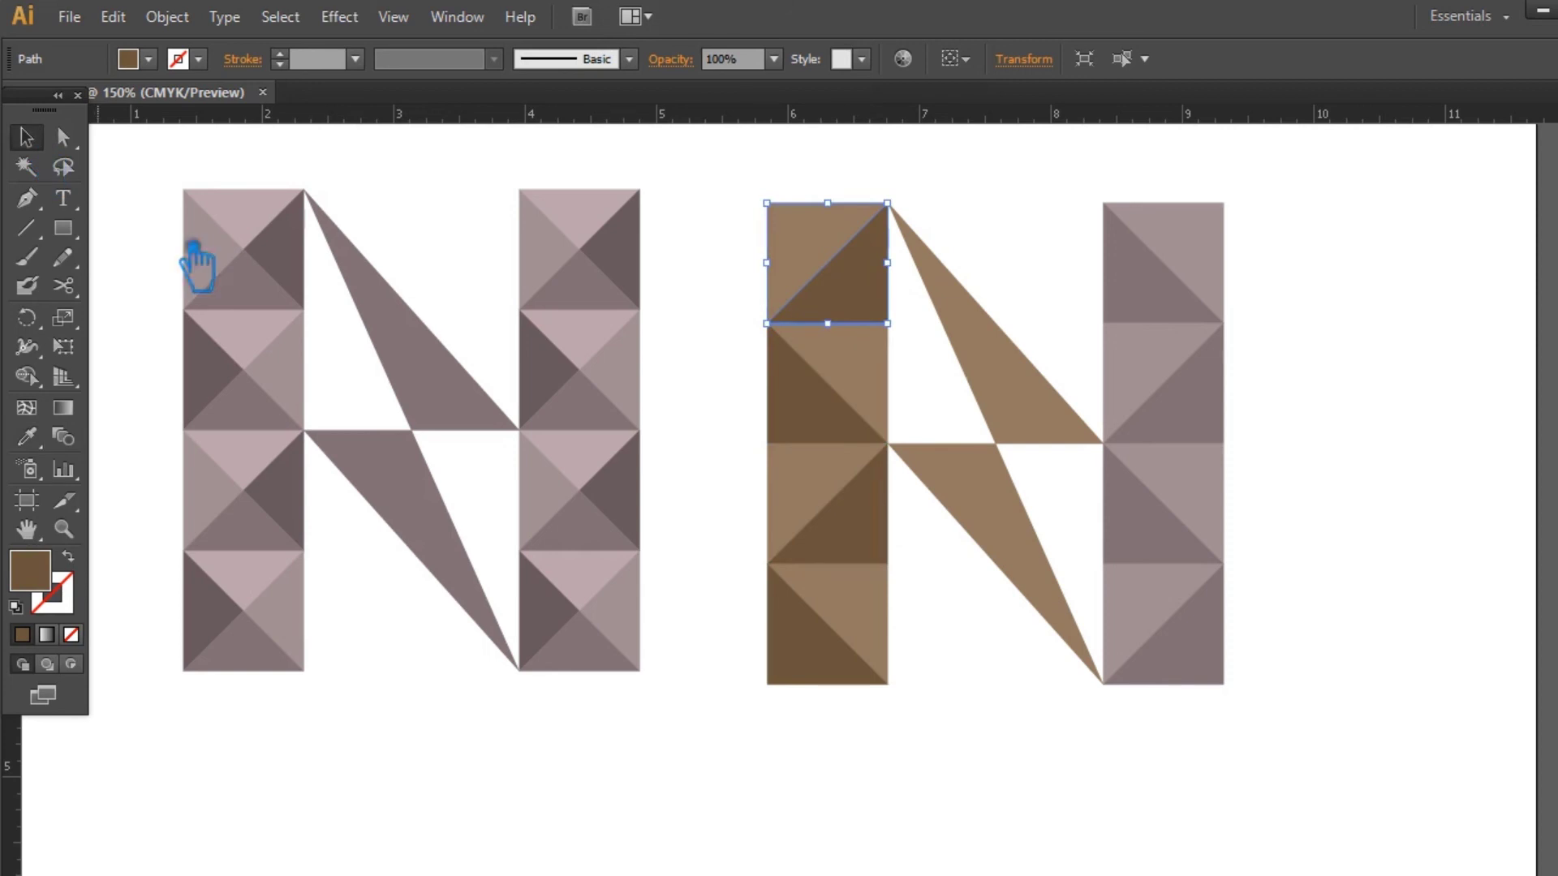
{"action": "left_click", "coordinate": [955, 793]}
Group the brown left column of the second N and place a copy of it at the mauve right column.
{"action": "left_click_drag", "start_coordinate": [754, 188], "coordinate": [821, 690]}
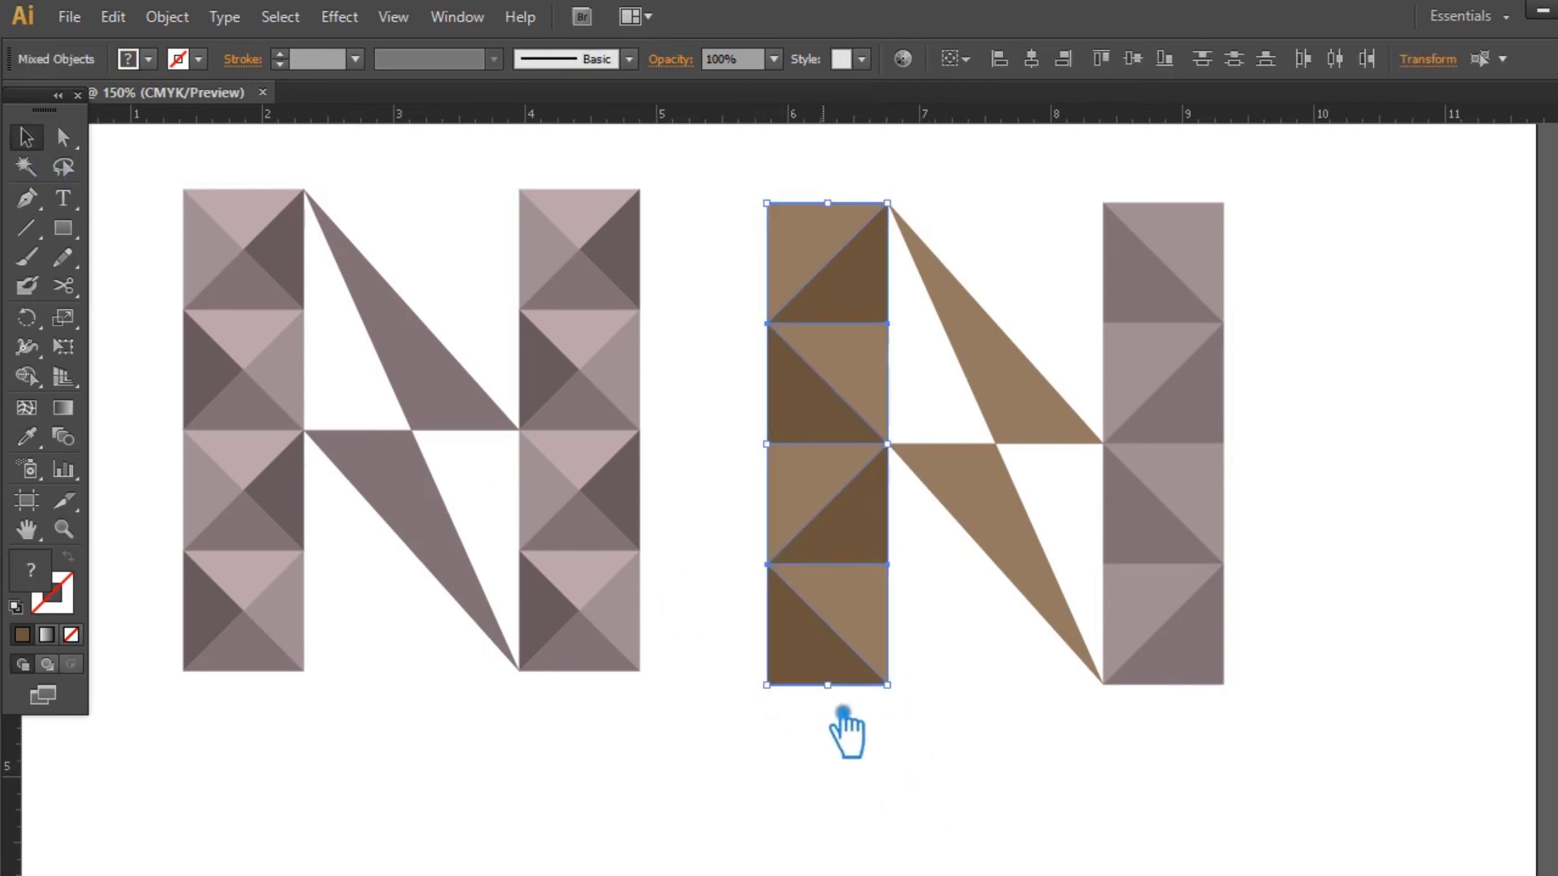
{"action": "left_click", "coordinate": [961, 724]}
{"action": "left_click_drag", "start_coordinate": [1249, 737], "coordinate": [1335, 537]}
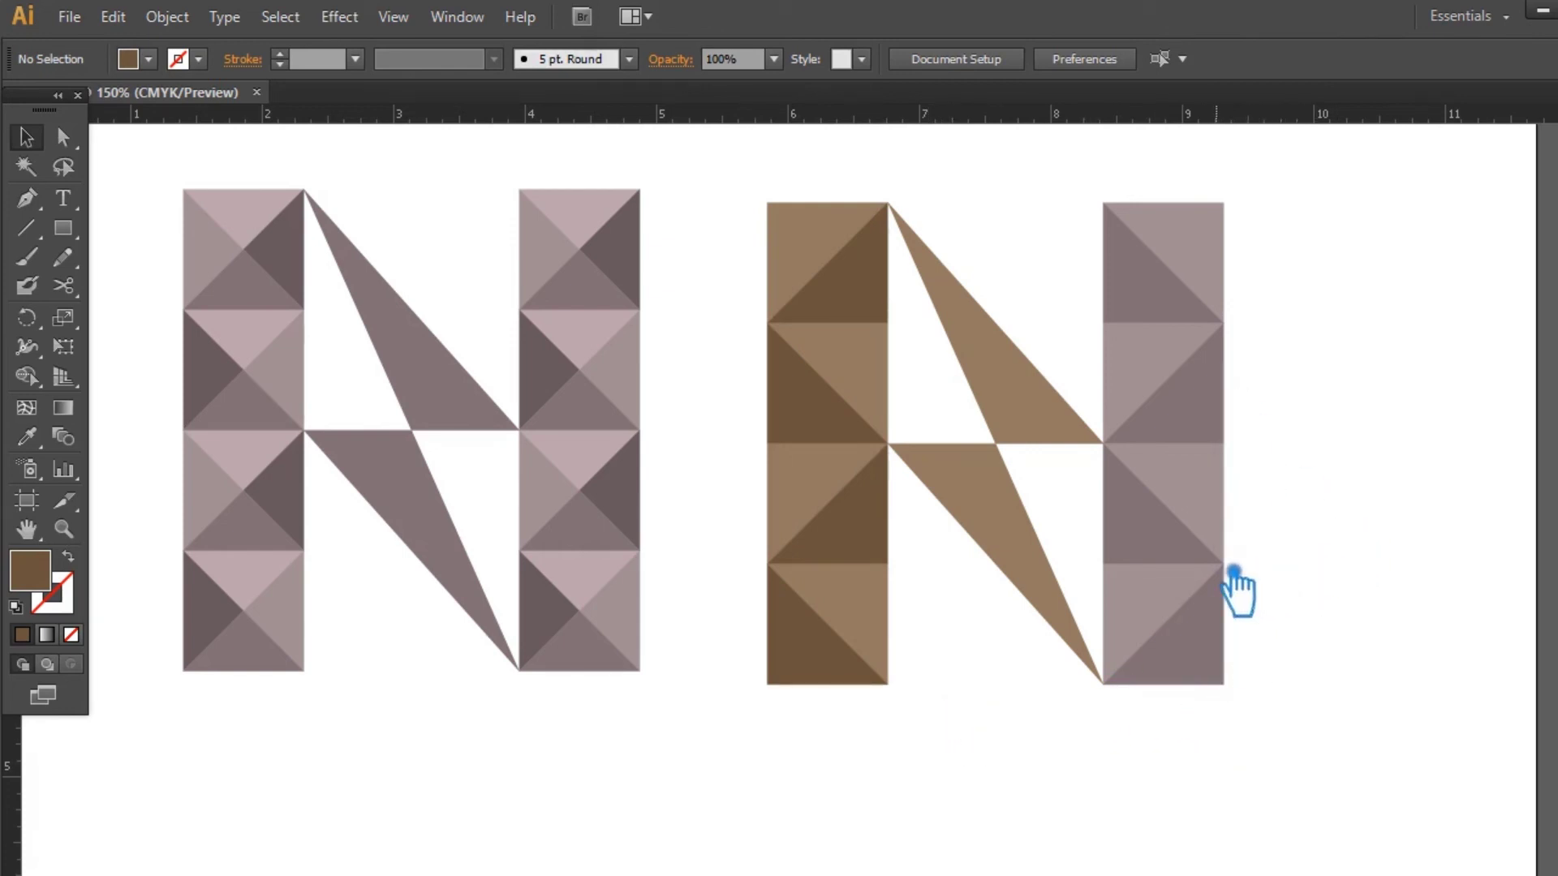
{"action": "left_click", "coordinate": [861, 474]}
{"action": "left_click_drag", "start_coordinate": [848, 476], "coordinate": [1181, 477]}
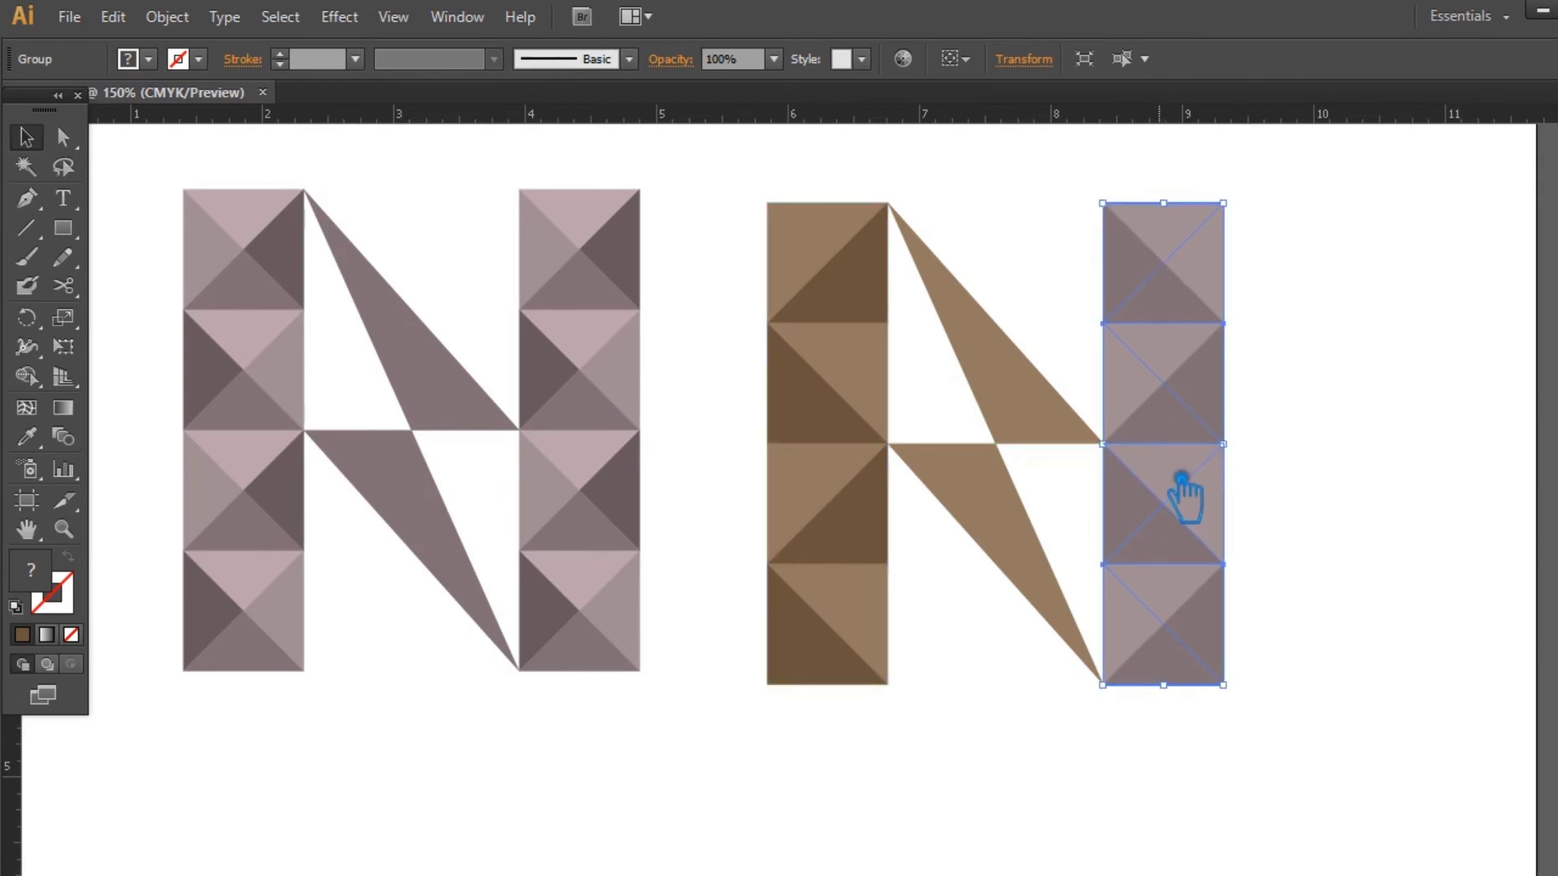
Delete the mauve triangles covering the brown copy in the upper two squares of the second N's right column.
{"action": "left_click", "coordinate": [1413, 443]}
{"action": "left_click", "coordinate": [1187, 413]}
{"action": "key", "text": "Delete"}
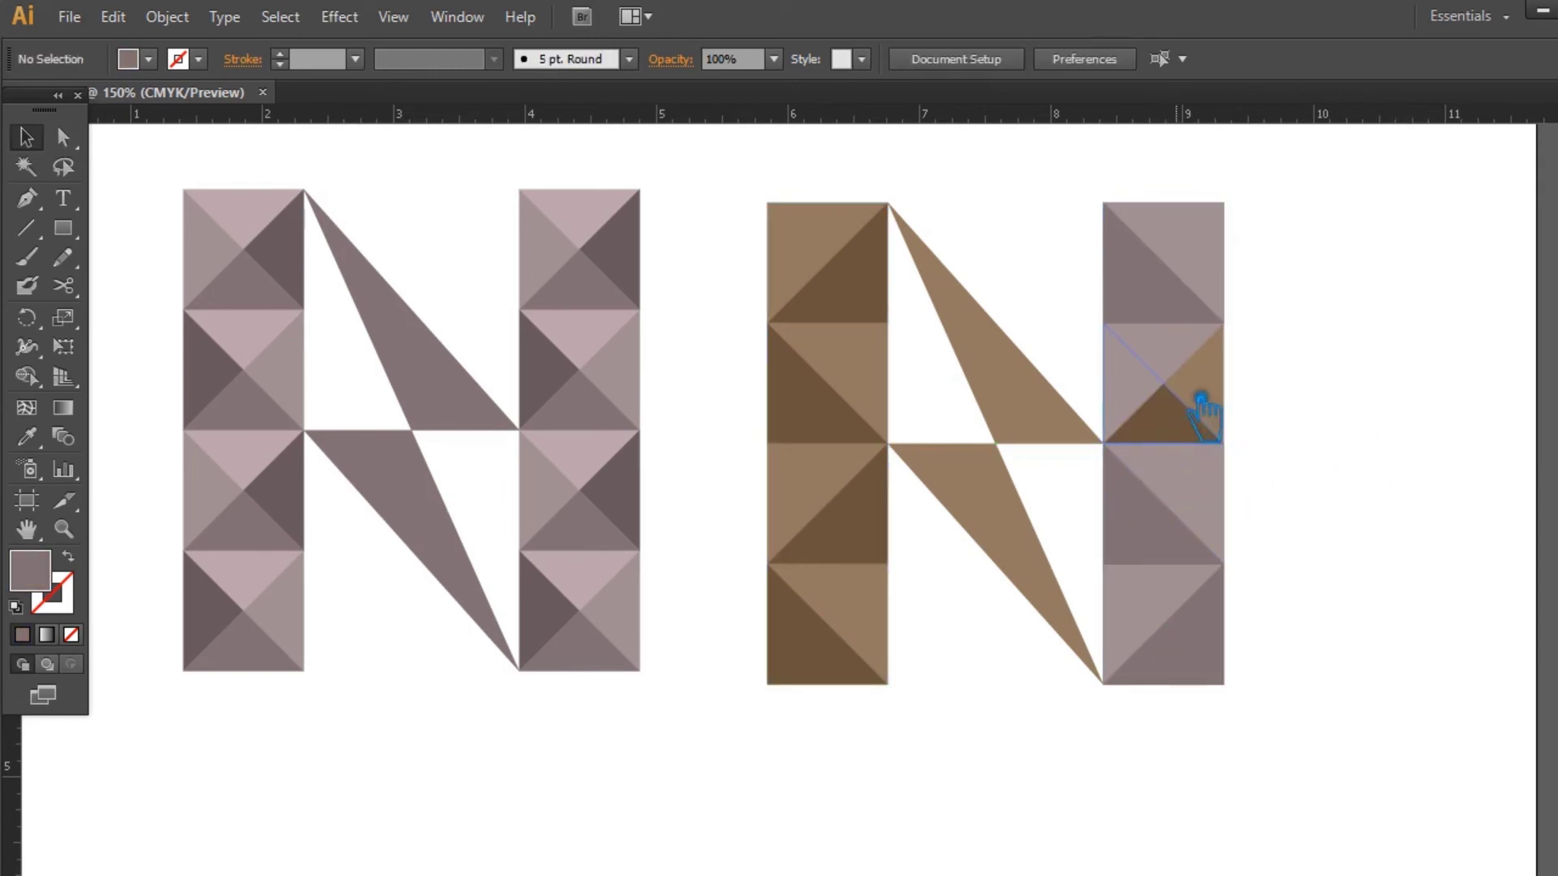
{"action": "left_click", "coordinate": [1183, 343]}
{"action": "key", "text": "Delete"}
{"action": "left_click", "coordinate": [1176, 310]}
{"action": "key", "text": "Delete"}
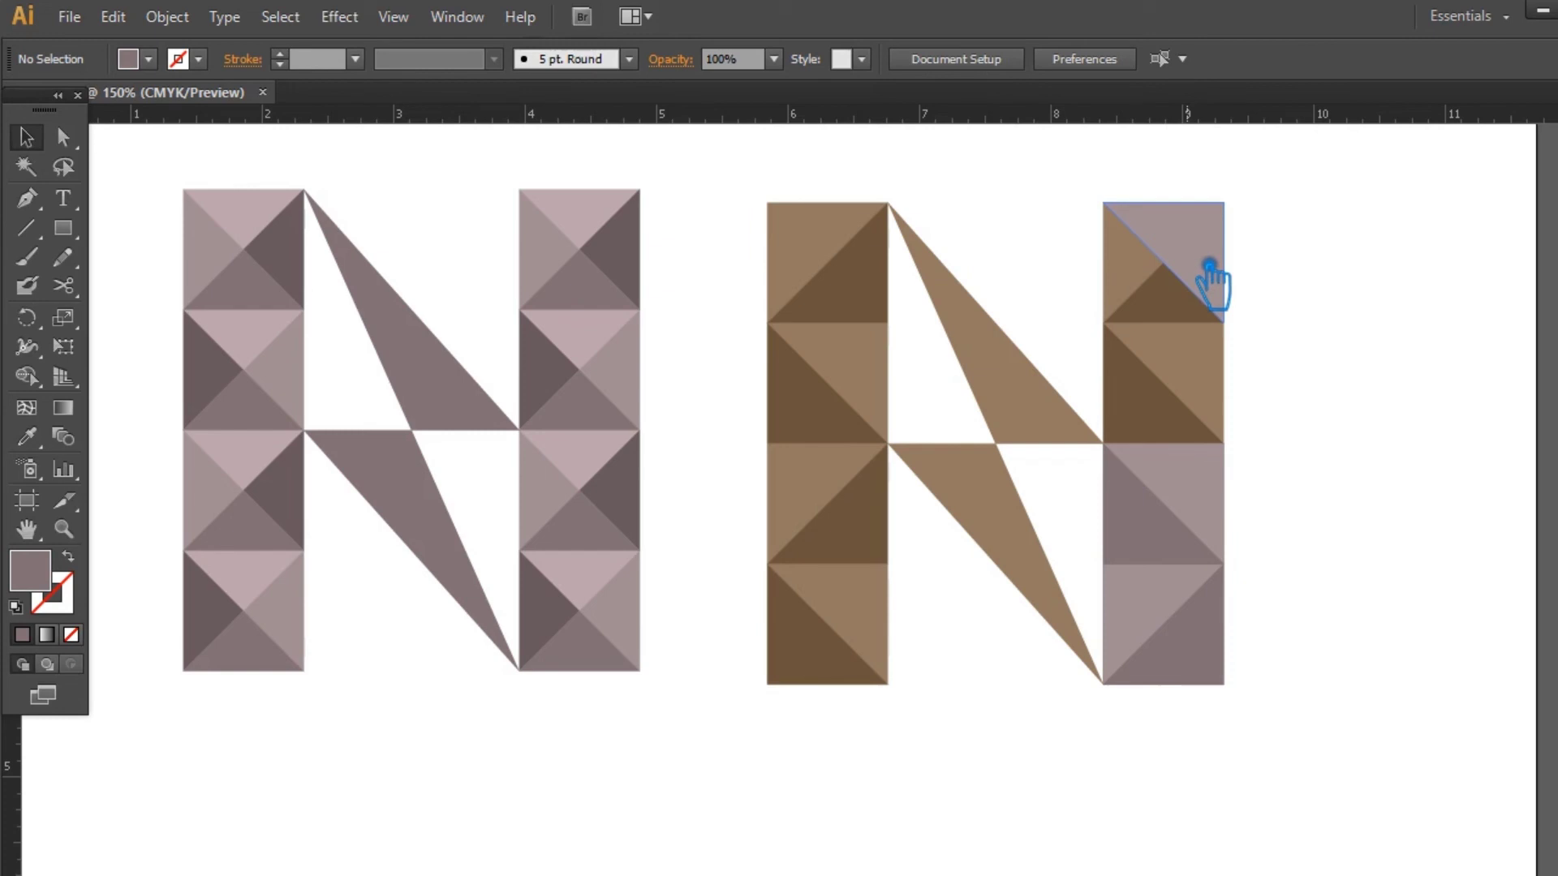
{"action": "left_click", "coordinate": [1209, 266]}
{"action": "key", "text": "Delete"}
Delete the remaining mauve triangles over the lower two squares of the second N's right column.
{"action": "left_click", "coordinate": [1208, 520]}
{"action": "key", "text": "Delete"}
{"action": "left_click", "coordinate": [1175, 539]}
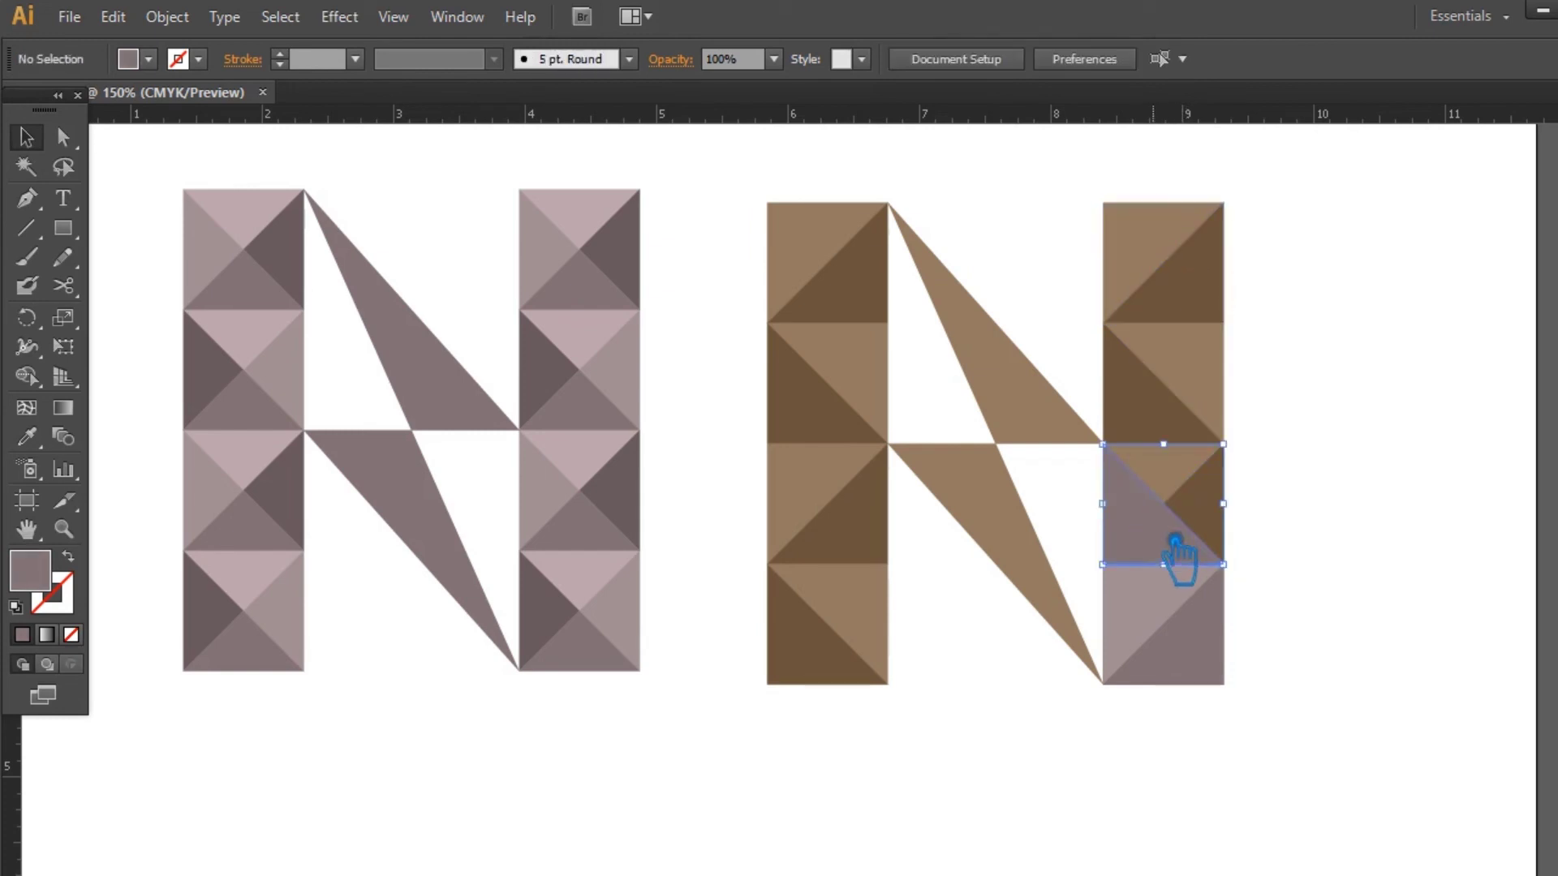
{"action": "key", "text": "Delete"}
{"action": "left_click", "coordinate": [1193, 619]}
{"action": "key", "text": "Delete"}
{"action": "left_click", "coordinate": [1200, 654]}
{"action": "key", "text": "Delete"}
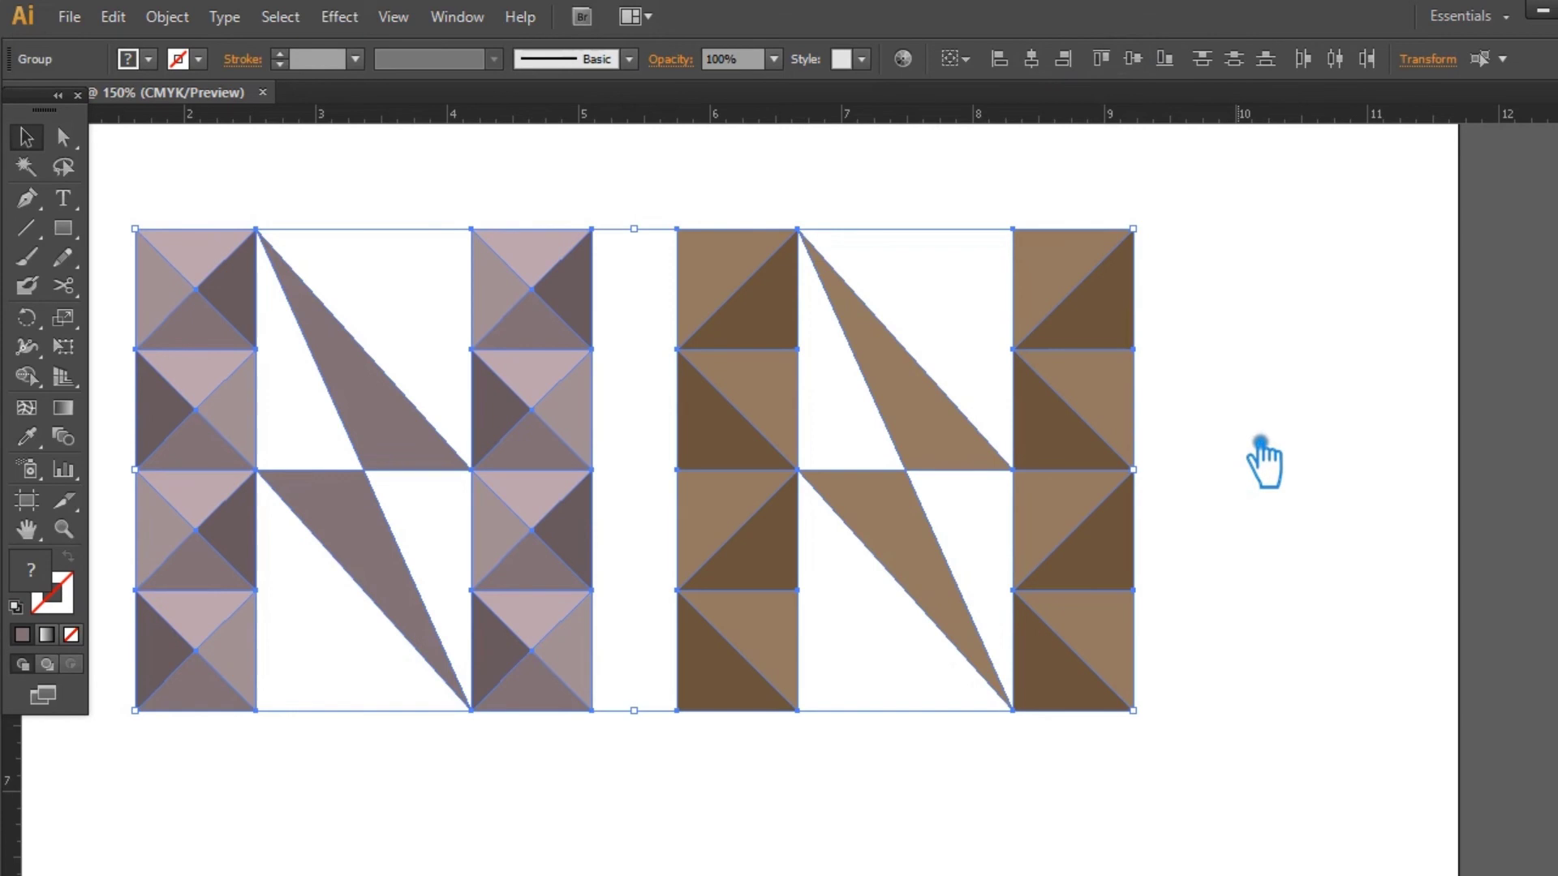
Deselect the mauve and brown letter Ns.
{"action": "left_click", "coordinate": [1260, 442]}
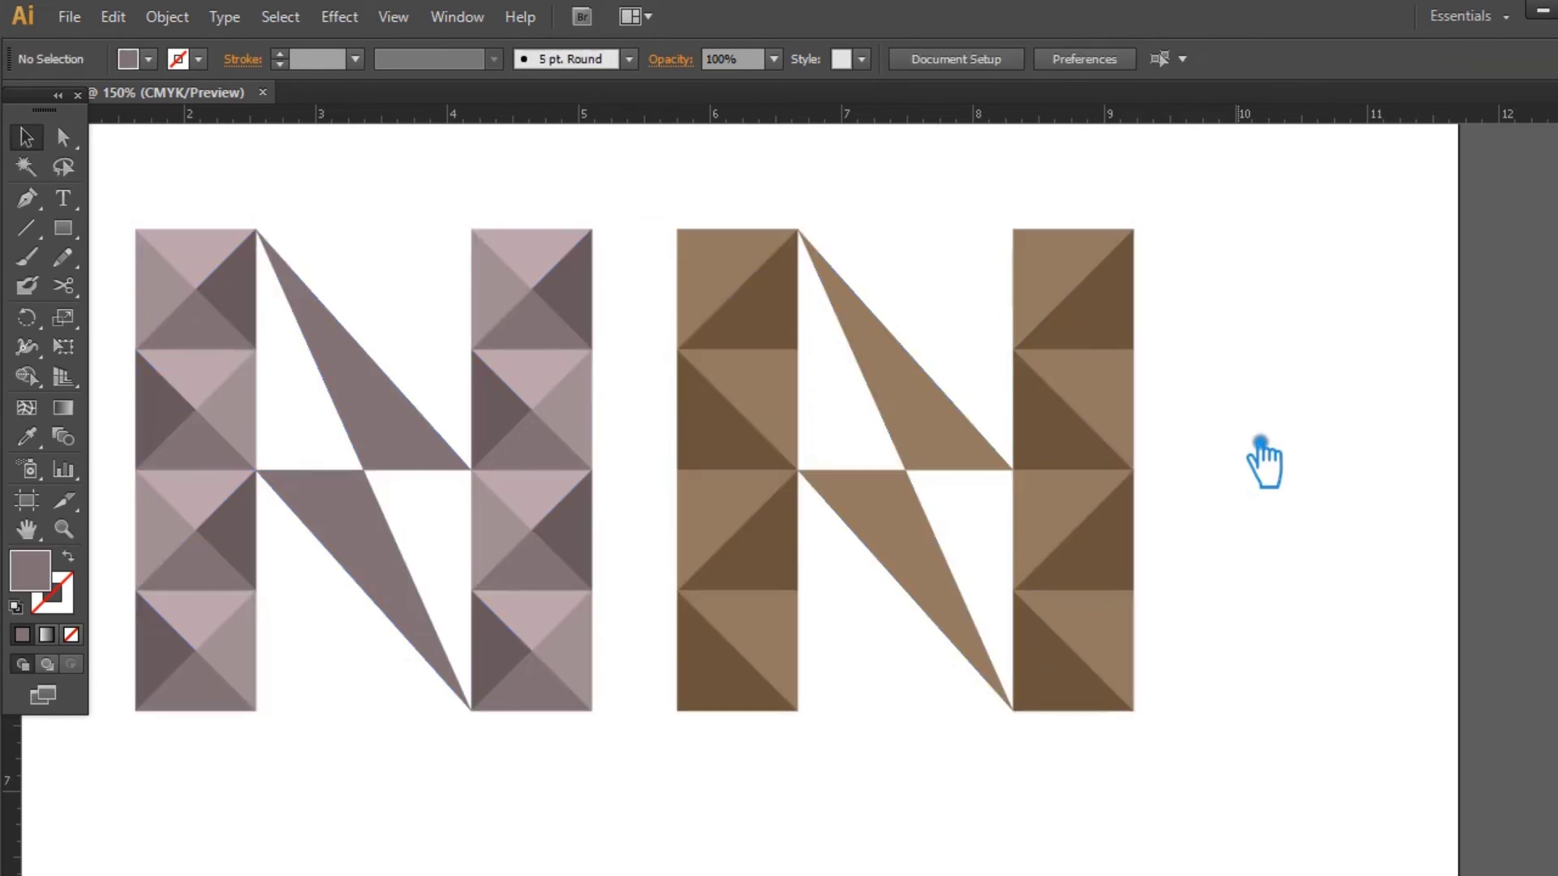
{"action": "left_click", "coordinate": [781, 429]}
{"action": "left_click_drag", "start_coordinate": [781, 428], "coordinate": [807, 442]}
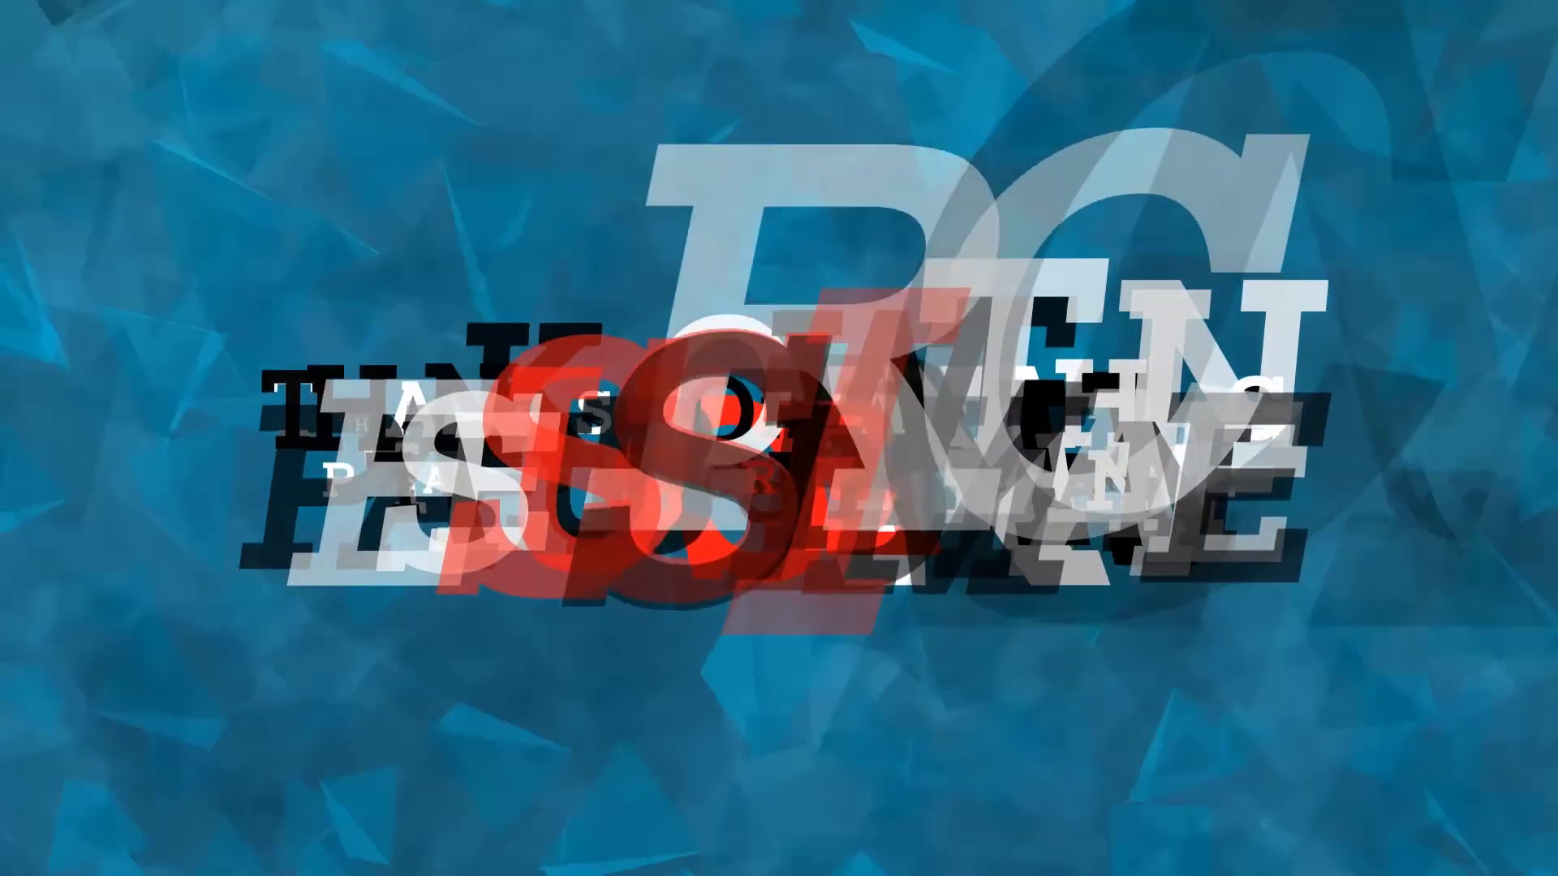